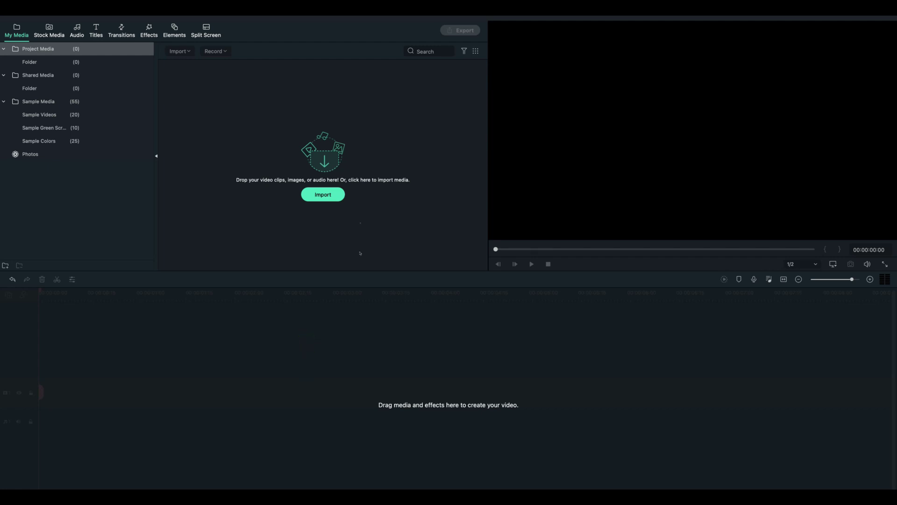
- Import the six pexels photos into the project media
{"action": "left_click", "coordinate": [360, 223]}
{"action": "left_click_drag", "start_coordinate": [361, 223], "coordinate": [322, 193]}
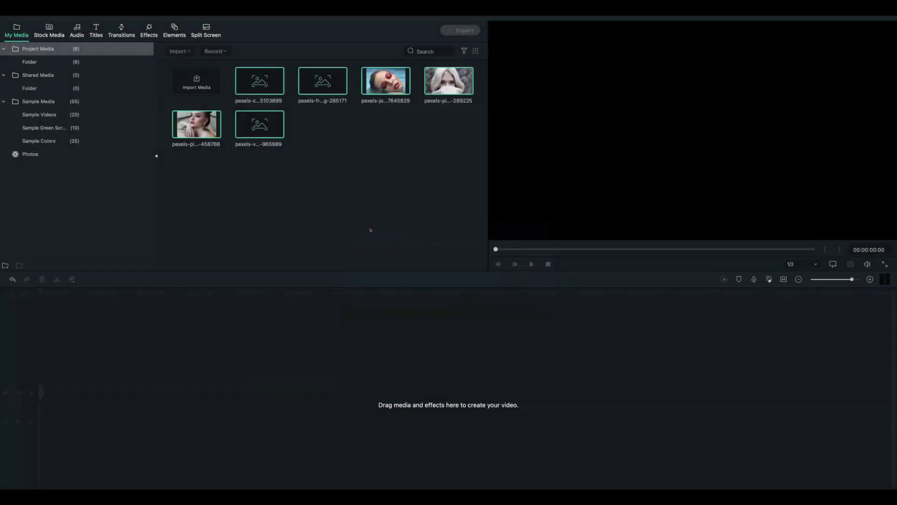
- Set the default photo duration to 1 second in the editing preferences
{"action": "left_click", "coordinate": [63, 20]}
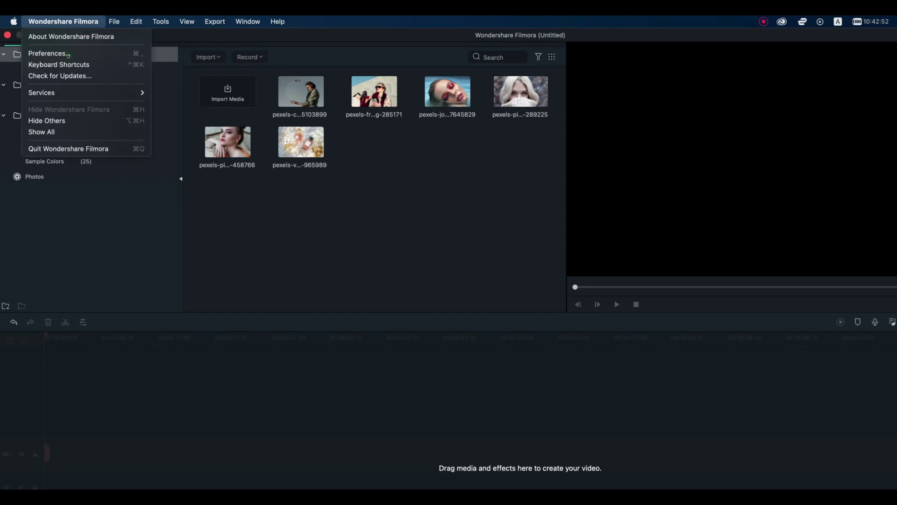
{"action": "left_click", "coordinate": [46, 53]}
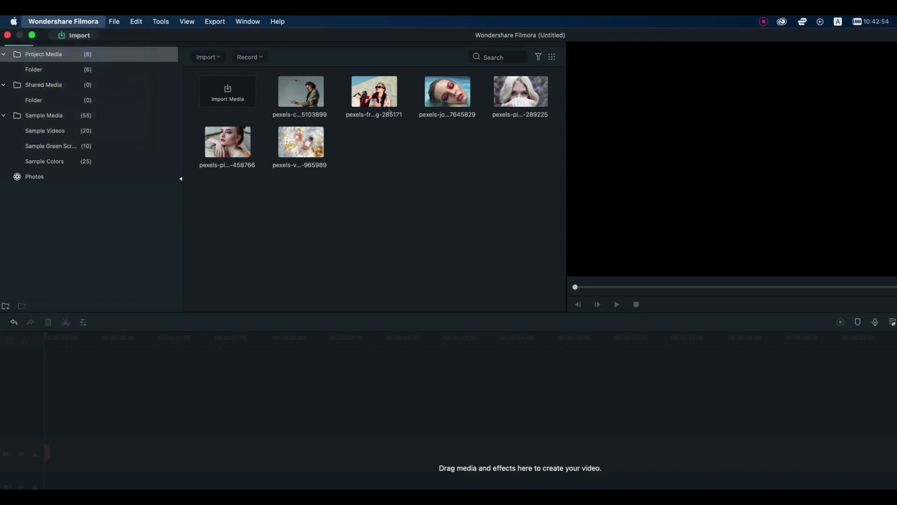
{"action": "left_click", "coordinate": [492, 94]}
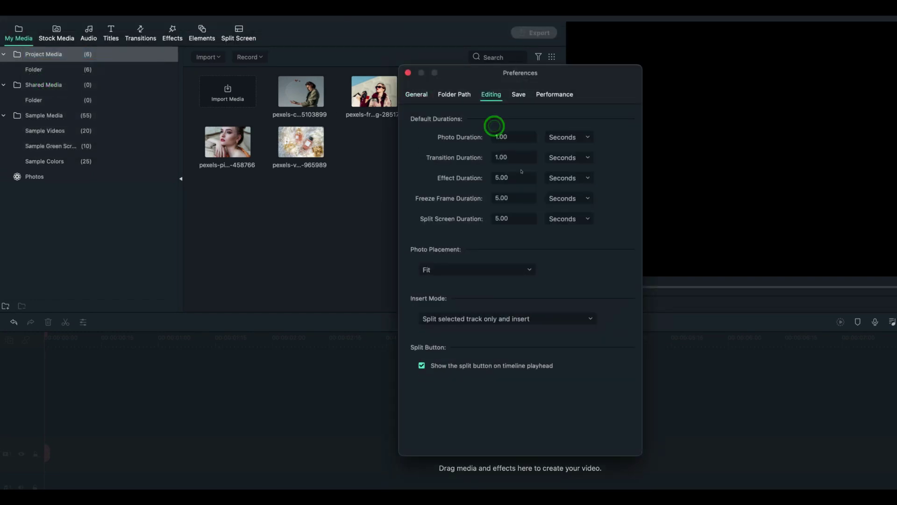
{"action": "left_click", "coordinate": [514, 161]}
{"action": "left_click", "coordinate": [515, 179]}
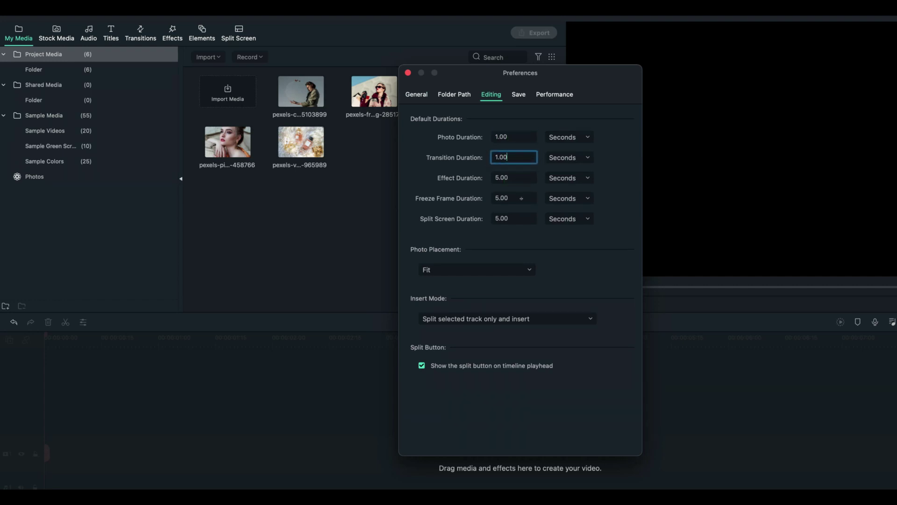
{"action": "left_click", "coordinate": [521, 198]}
{"action": "left_click", "coordinate": [521, 220]}
{"action": "left_click", "coordinate": [519, 162]}
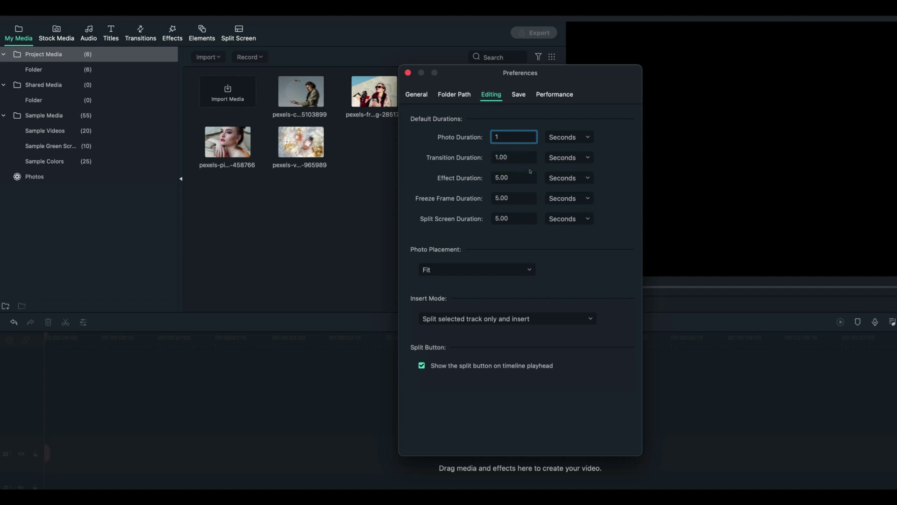
{"action": "left_click", "coordinate": [542, 149]}
{"action": "left_click", "coordinate": [582, 140]}
{"action": "left_click", "coordinate": [408, 72]}
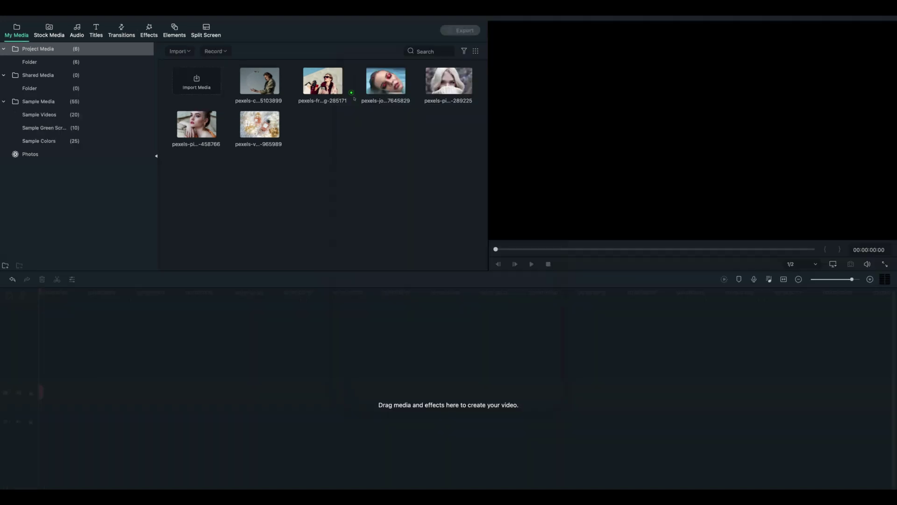
- Place all six imported photos one after another on video track 1, starting at the beginning of the timeline
{"action": "left_click_drag", "start_coordinate": [461, 166], "coordinate": [232, 104]}
{"action": "left_click", "coordinate": [195, 151], "text": "shift"}
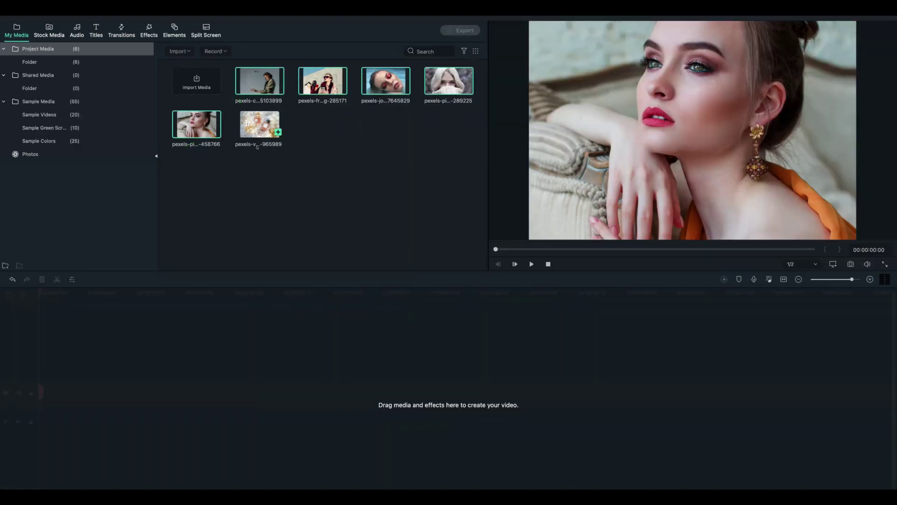
{"action": "left_click", "coordinate": [256, 146], "text": "shift"}
{"action": "left_click_drag", "start_coordinate": [258, 145], "coordinate": [71, 394]}
- Crop the first clip on the timeline, the man holding the glass disc, to a 16:9 ratio
{"action": "left_click", "coordinate": [110, 402]}
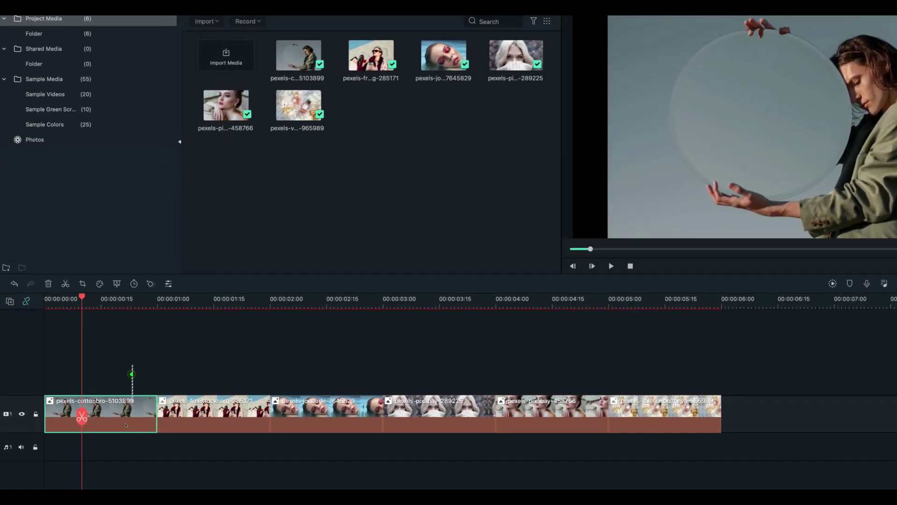
{"action": "left_click", "coordinate": [82, 284]}
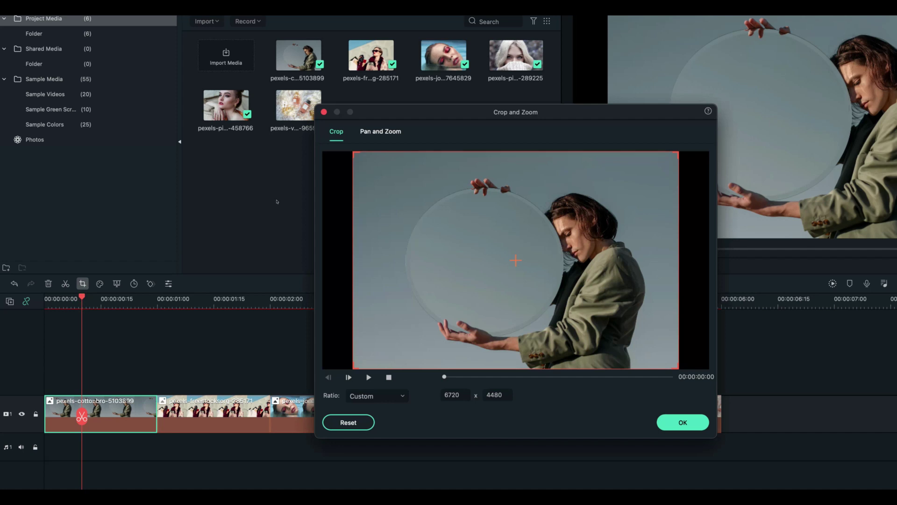
{"action": "left_click", "coordinate": [374, 401]}
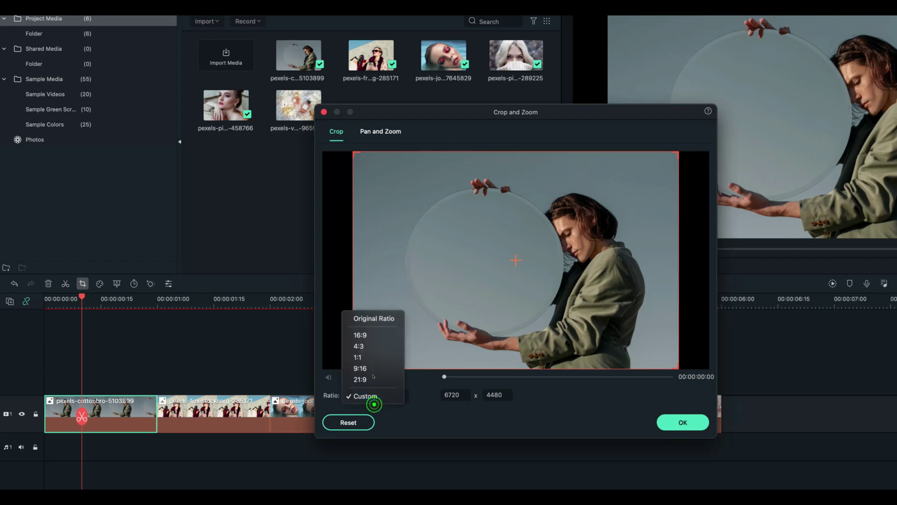
{"action": "left_click", "coordinate": [366, 344]}
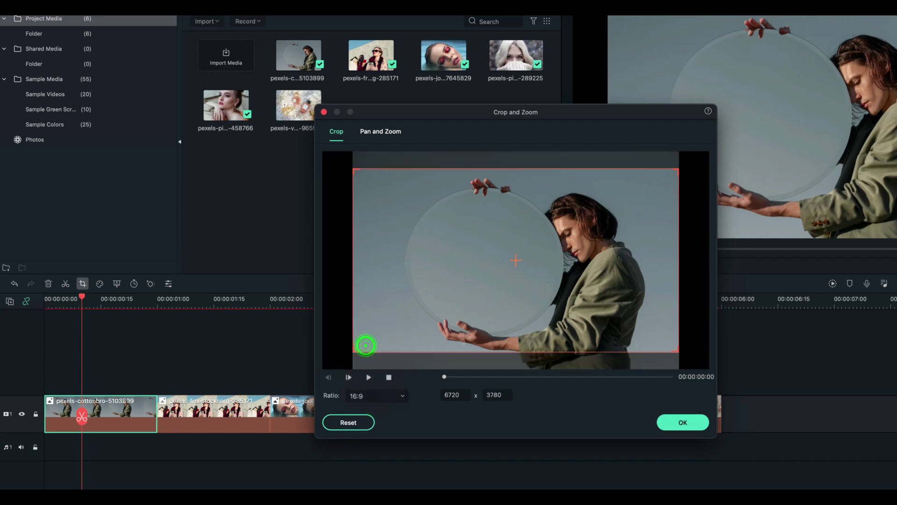
{"action": "left_click", "coordinate": [681, 429]}
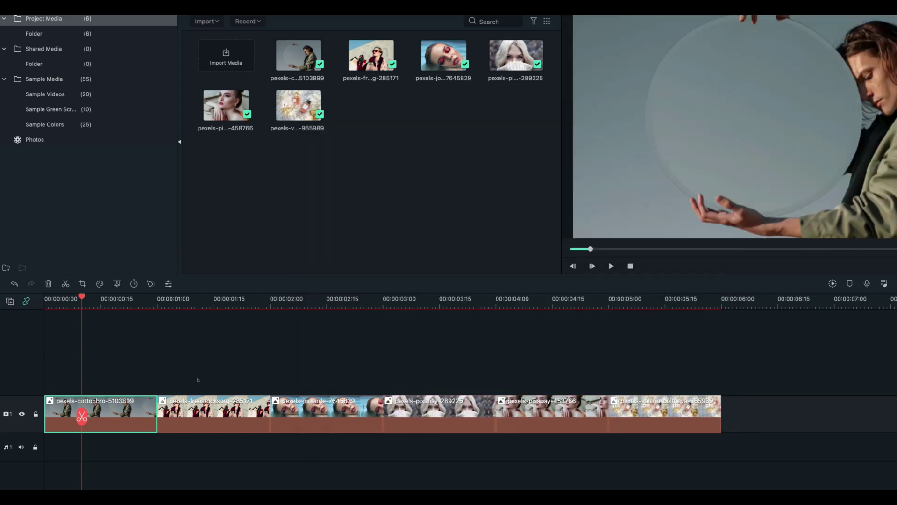
- Crop the second clip, the woman with shopping bags, to a 16:9 ratio
{"action": "left_click", "coordinate": [203, 406]}
{"action": "left_click", "coordinate": [82, 283]}
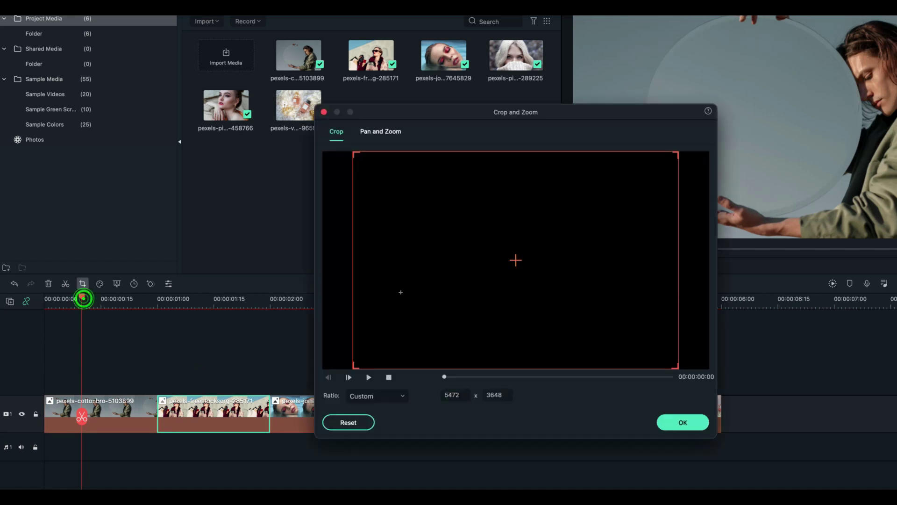
{"action": "left_click", "coordinate": [374, 401]}
{"action": "left_click", "coordinate": [366, 344]}
{"action": "left_click", "coordinate": [681, 428]}
- Try to copy the second clip's effects onto the third clip
{"action": "right_click", "coordinate": [246, 423]}
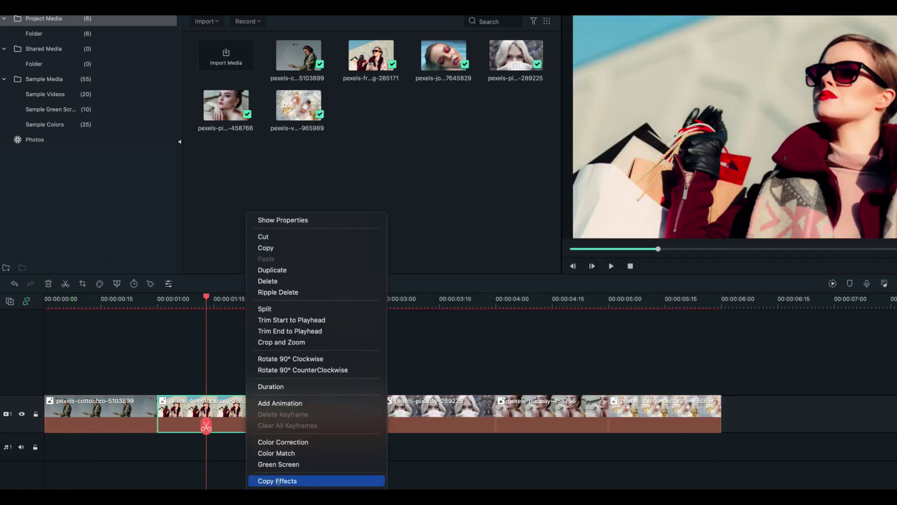
{"action": "left_click", "coordinate": [299, 480]}
{"action": "left_click", "coordinate": [311, 423]}
{"action": "right_click", "coordinate": [336, 423]}
{"action": "left_click", "coordinate": [360, 481]}
- Crop the third clip, the woman lying in water, to a 16:9 ratio
{"action": "left_click", "coordinate": [353, 410]}
{"action": "left_click", "coordinate": [82, 284]}
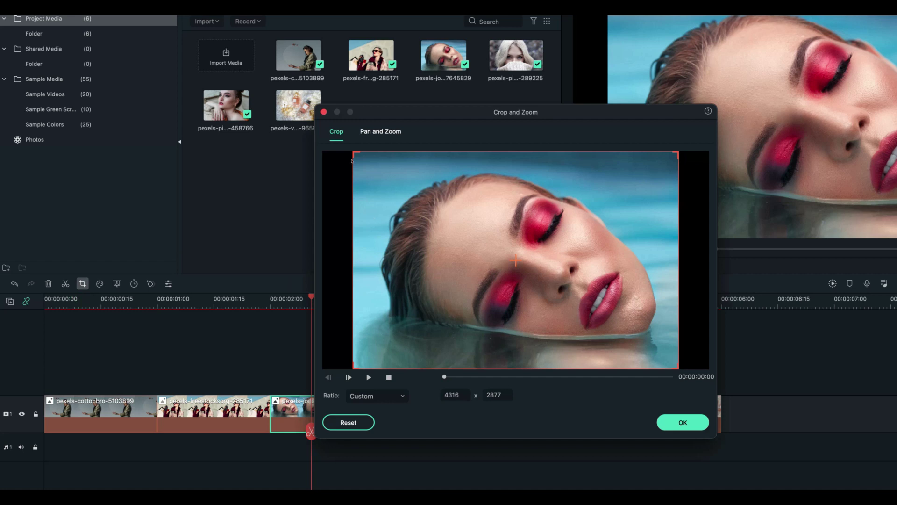
{"action": "left_click", "coordinate": [377, 396]}
{"action": "left_click", "coordinate": [366, 343]}
{"action": "left_click", "coordinate": [682, 423]}
- Crop the fourth clip, the blonde woman in the white sweater, to a 16:9 ratio
{"action": "left_click", "coordinate": [438, 409]}
{"action": "left_click", "coordinate": [82, 284]}
{"action": "left_click", "coordinate": [377, 395]}
{"action": "left_click", "coordinate": [682, 424]}
- Crop the fifth and sixth clips, the woman with earrings and the perfume bottles, to a 16:9 ratio
{"action": "left_click", "coordinate": [551, 412]}
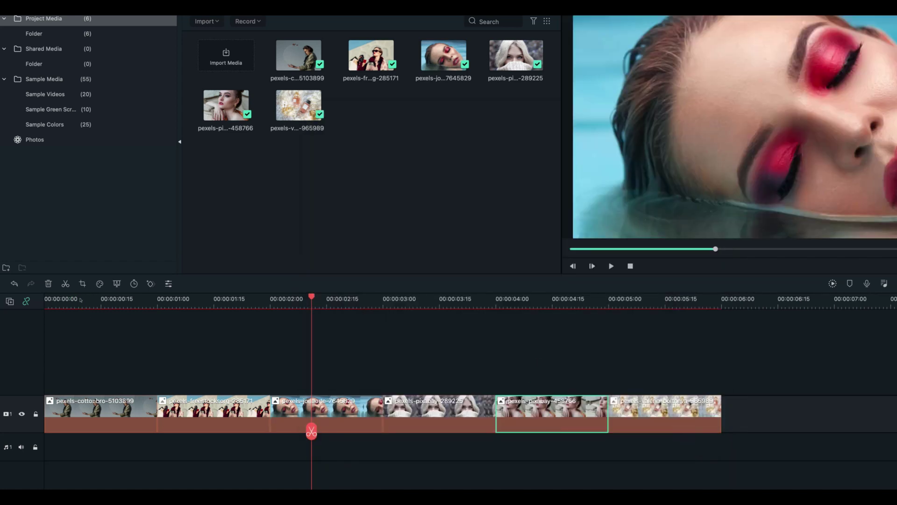
{"action": "left_click", "coordinate": [83, 284]}
{"action": "left_click", "coordinate": [376, 396]}
{"action": "left_click", "coordinate": [363, 345]}
{"action": "left_click", "coordinate": [671, 424]}
{"action": "left_click", "coordinate": [655, 412]}
{"action": "left_click", "coordinate": [82, 283]}
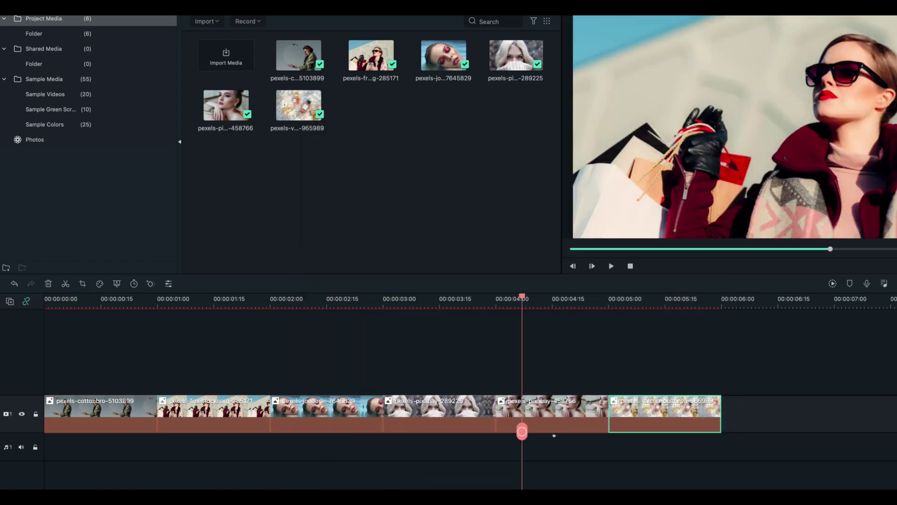
{"action": "left_click", "coordinate": [173, 373]}
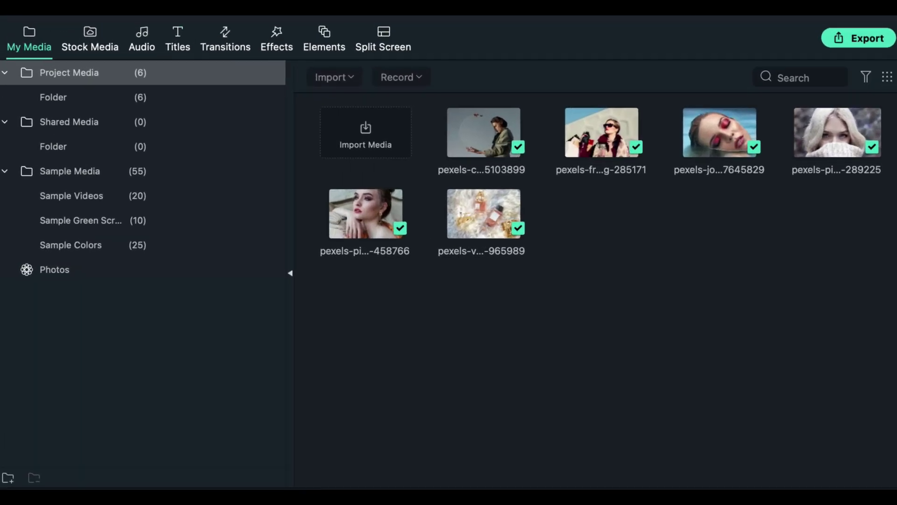
- Add the Default Title from the Titles category on track 2 above the photos, starting at the beginning of the timeline
{"action": "left_click", "coordinate": [177, 43]}
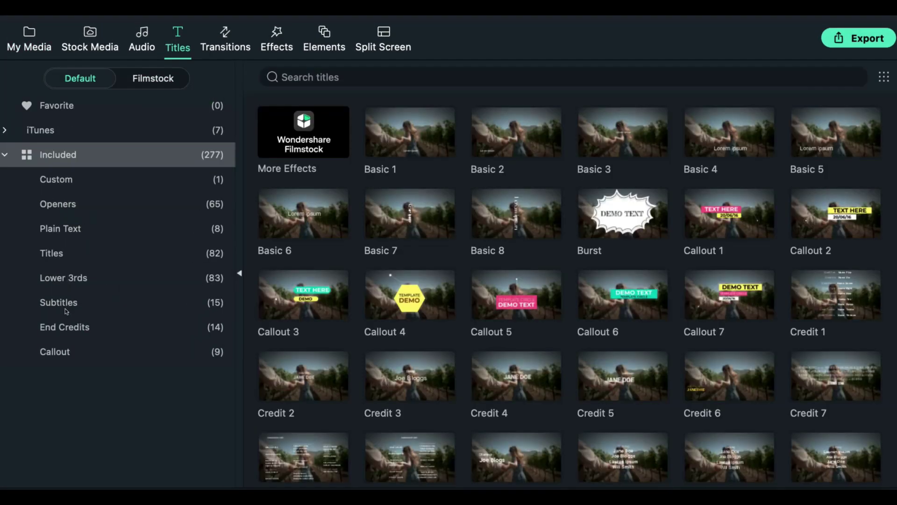
{"action": "left_click", "coordinate": [56, 294]}
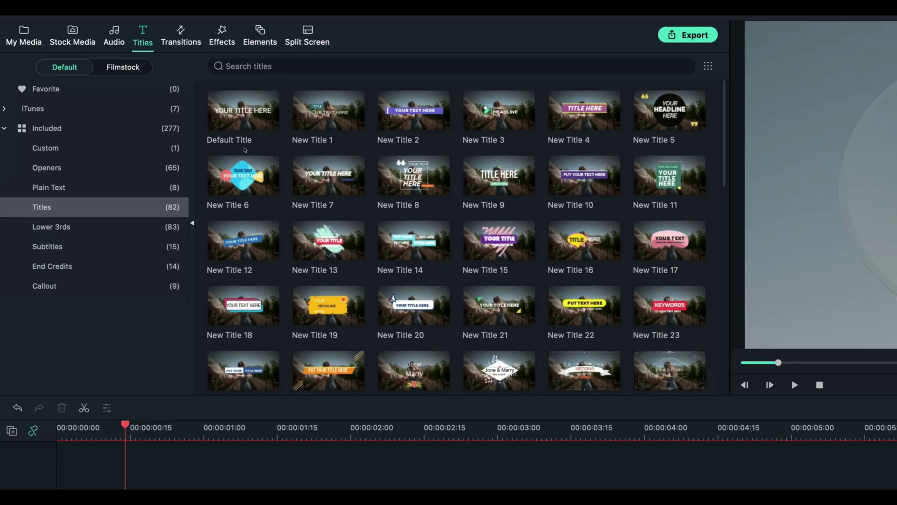
{"action": "left_click_drag", "start_coordinate": [303, 135], "coordinate": [61, 355]}
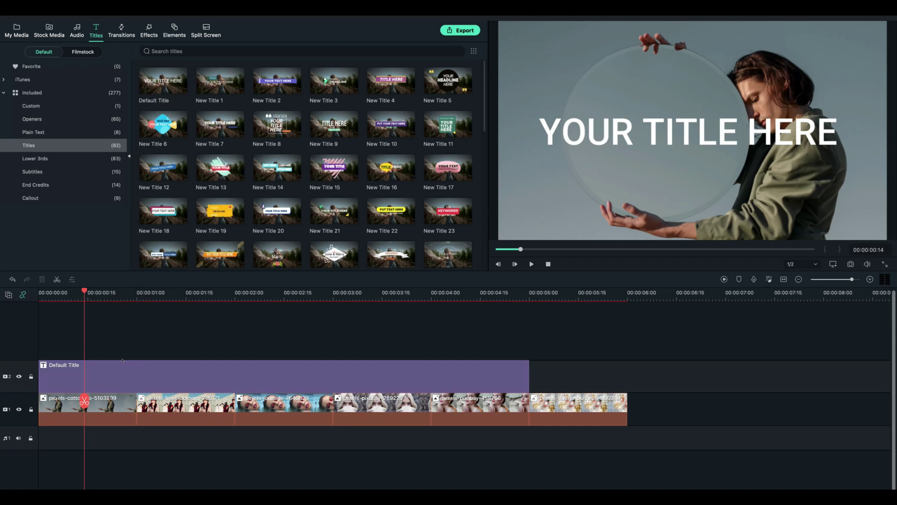
- Replace the title's placeholder text with INTRO
{"action": "double_click", "coordinate": [114, 377]}
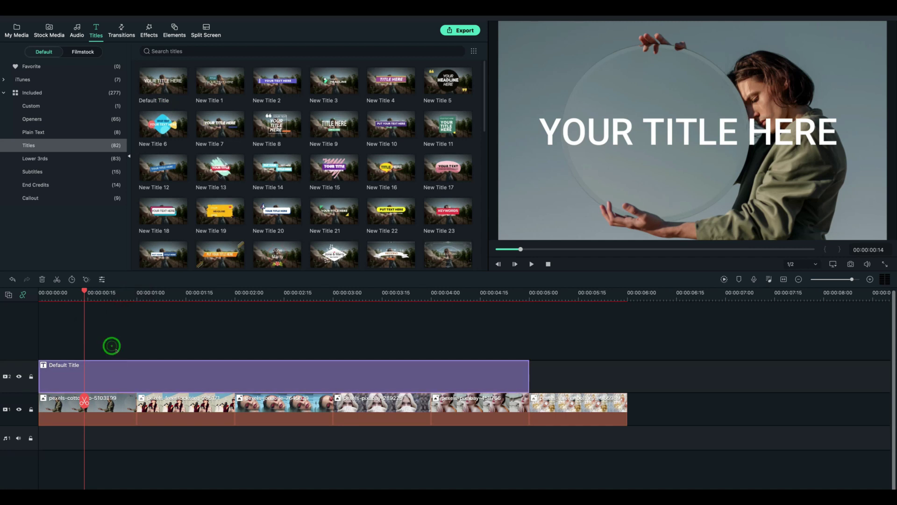
{"action": "key", "text": "ctrl+a"}
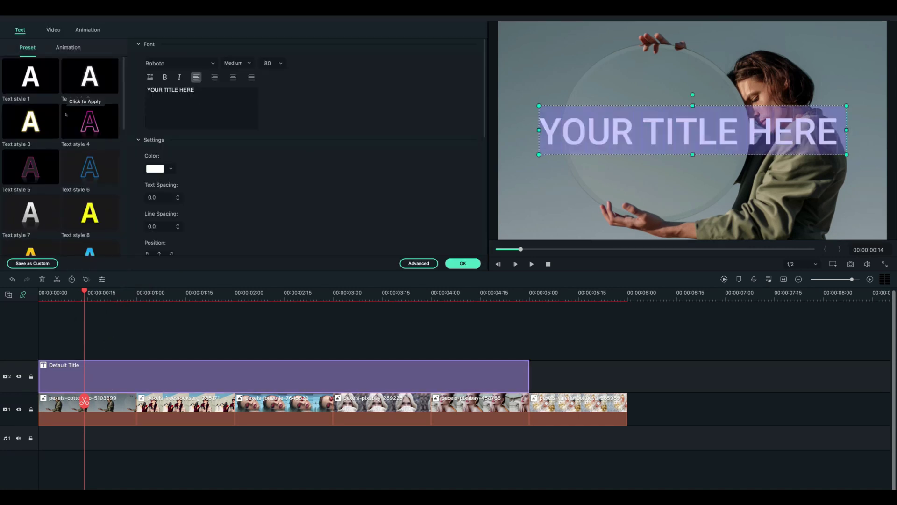
{"action": "key", "text": "BackSpace"}
{"action": "type", "text": "INTRO"}
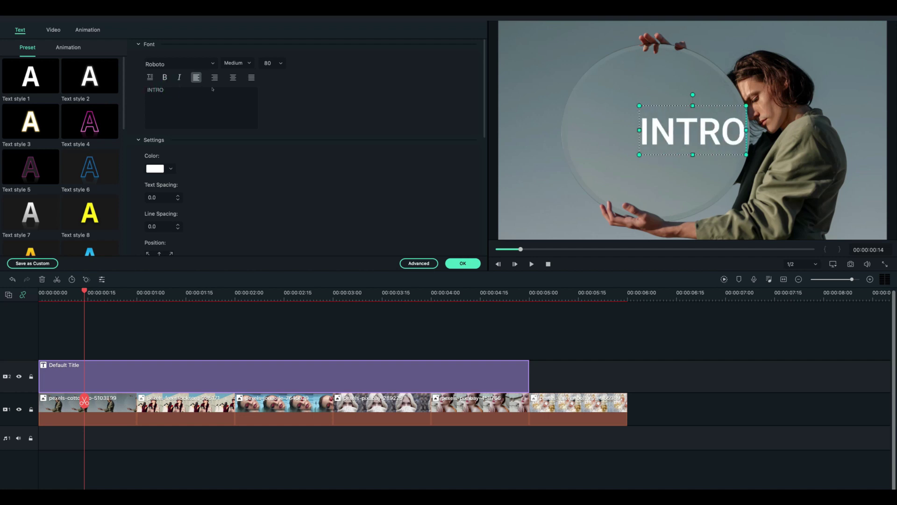
- Try the Rubik Bold, Rubik Bold Italic and Rubik Black Italic fonts on the INTRO title
{"action": "left_click", "coordinate": [213, 63]}
{"action": "left_click", "coordinate": [185, 86]}
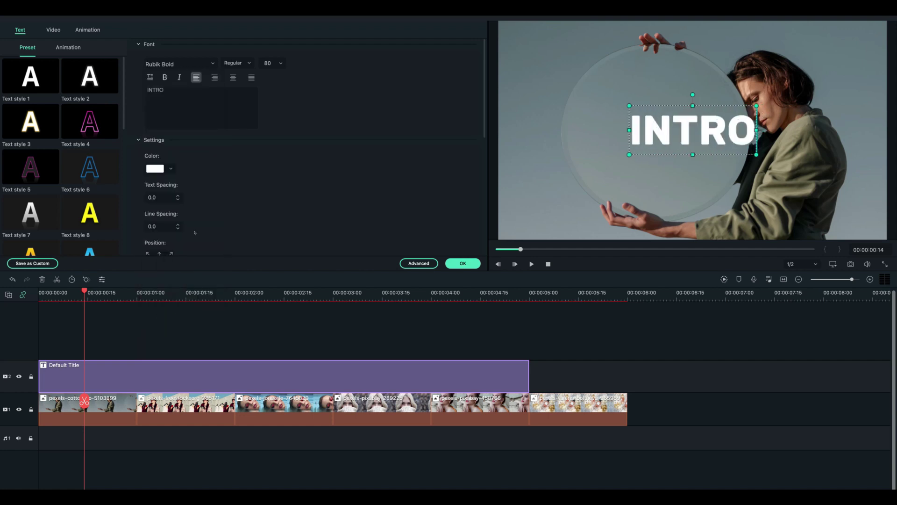
{"action": "left_click", "coordinate": [212, 63]}
{"action": "scroll", "coordinate": [184, 146], "scroll_direction": "up", "scroll_amount": 2}
{"action": "left_click", "coordinate": [184, 159]}
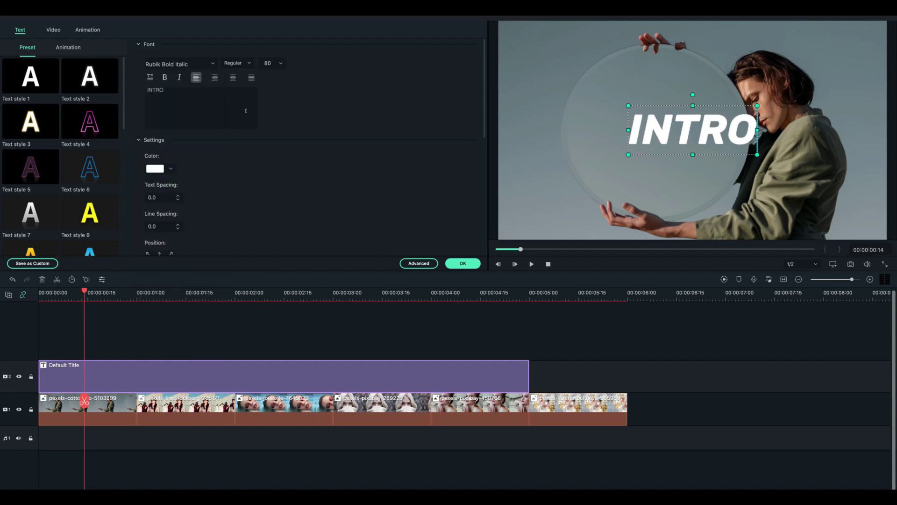
{"action": "left_click", "coordinate": [213, 64]}
{"action": "scroll", "coordinate": [184, 145], "scroll_direction": "up", "scroll_amount": 3}
{"action": "left_click", "coordinate": [185, 143]}
- Set the INTRO title's font to Roboto Black Italic and apply the text changes
{"action": "left_click", "coordinate": [212, 63]}
{"action": "scroll", "coordinate": [180, 178], "scroll_direction": "up", "scroll_amount": 3}
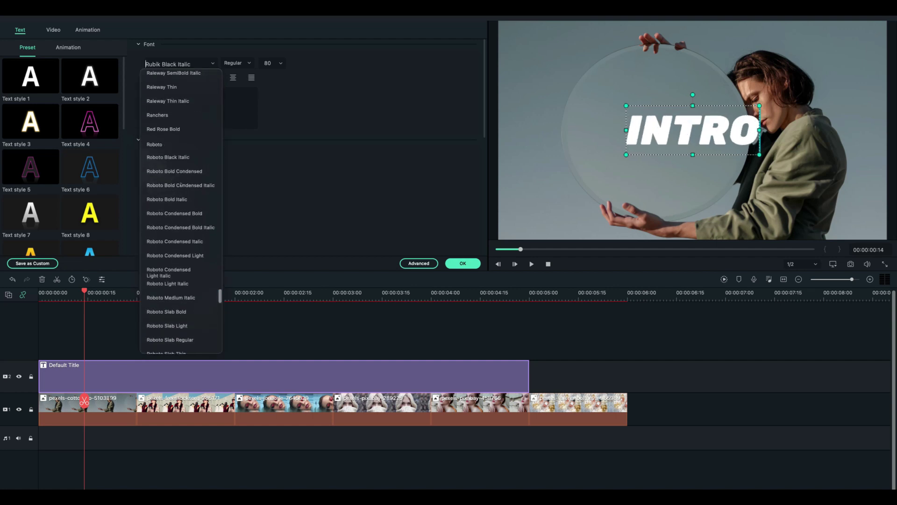
{"action": "left_click", "coordinate": [175, 180]}
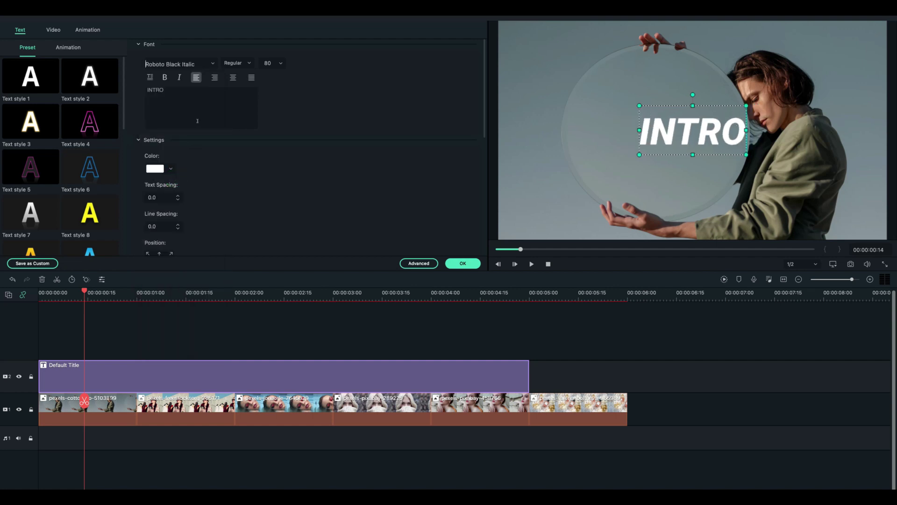
{"action": "left_click", "coordinate": [463, 263]}
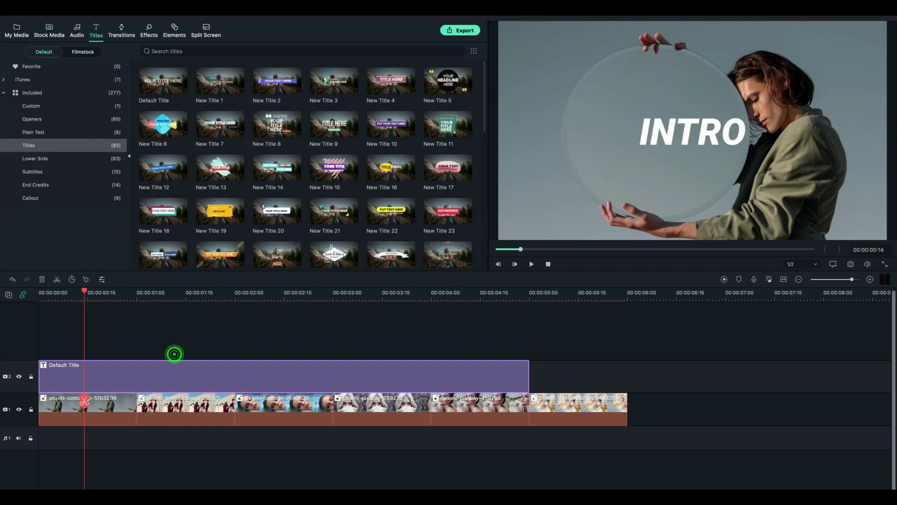
- Split the title at 00:00:01:00, where the first photo ends
{"action": "left_click_drag", "start_coordinate": [84, 402], "coordinate": [137, 408]}
{"action": "left_click_drag", "start_coordinate": [159, 355], "coordinate": [181, 378]}
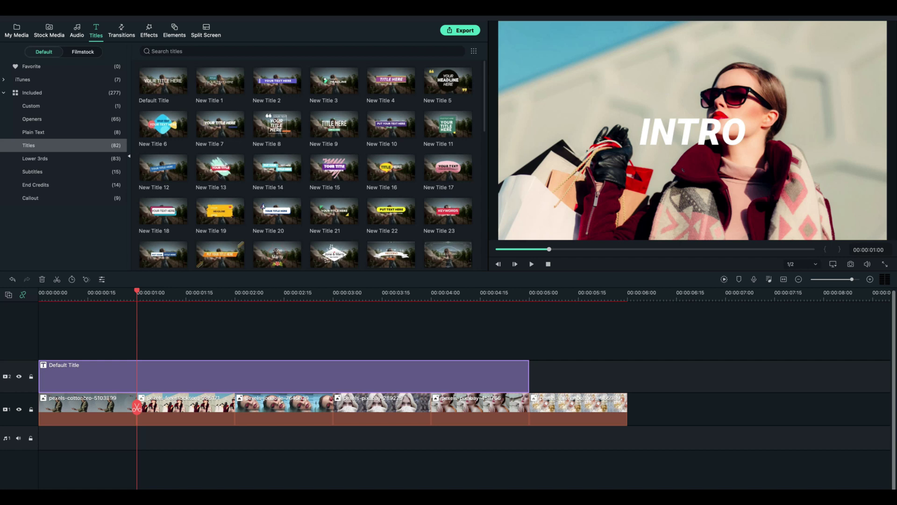
{"action": "left_click", "coordinate": [56, 279]}
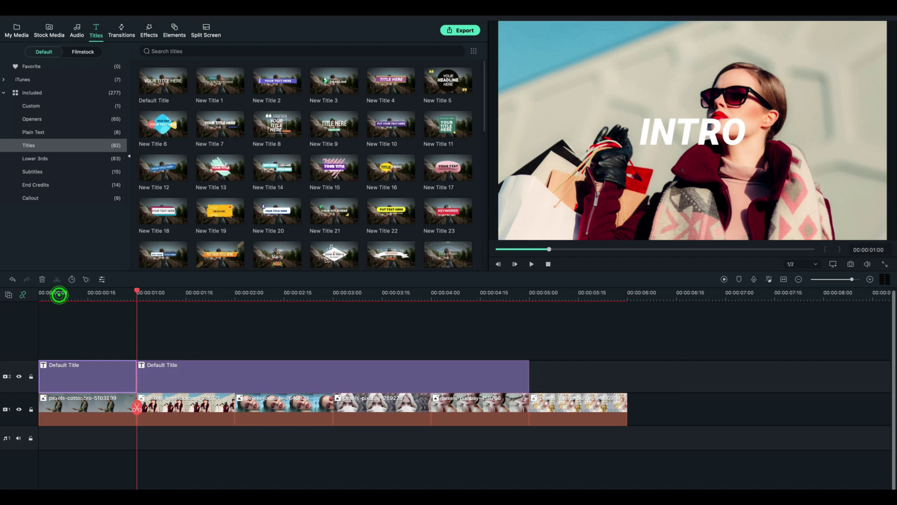
- Split the remaining long title segment at the photo boundaries at 2 and 3 seconds
{"action": "left_click_drag", "start_coordinate": [137, 407], "coordinate": [333, 409]}
{"action": "left_click", "coordinate": [182, 362]}
{"action": "left_click", "coordinate": [56, 279]}
{"action": "left_click", "coordinate": [372, 362]}
{"action": "left_click", "coordinate": [57, 279]}
- Extend the last title segment to the end of the sixth photo and split it at the 4 and 5 second boundaries
{"action": "left_click_drag", "start_coordinate": [529, 379], "coordinate": [627, 380]}
{"action": "left_click_drag", "start_coordinate": [332, 409], "coordinate": [221, 414]}
{"action": "left_click", "coordinate": [451, 362]}
{"action": "left_click", "coordinate": [56, 279]}
{"action": "left_click", "coordinate": [554, 362]}
{"action": "left_click", "coordinate": [57, 279]}
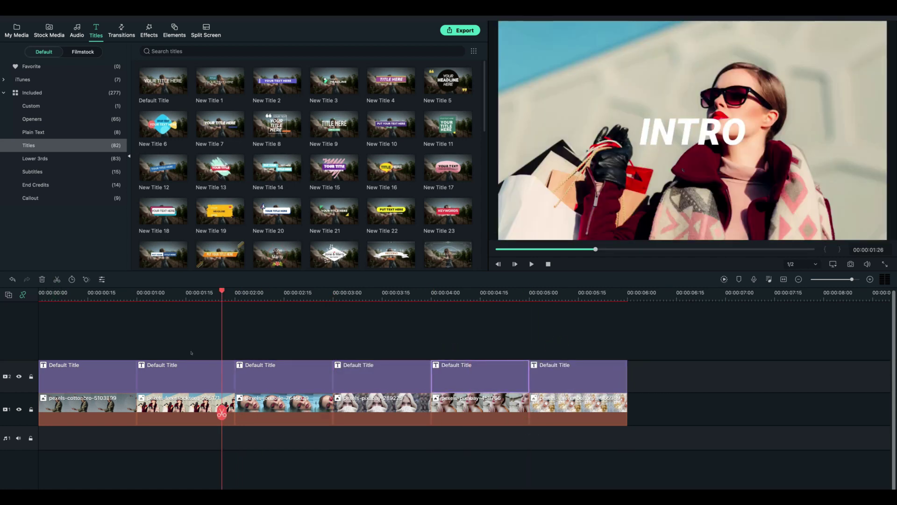
- Change the second title's text to FAST and the fifth title's text to TITLES, and apply the changes
{"action": "double_click", "coordinate": [175, 367]}
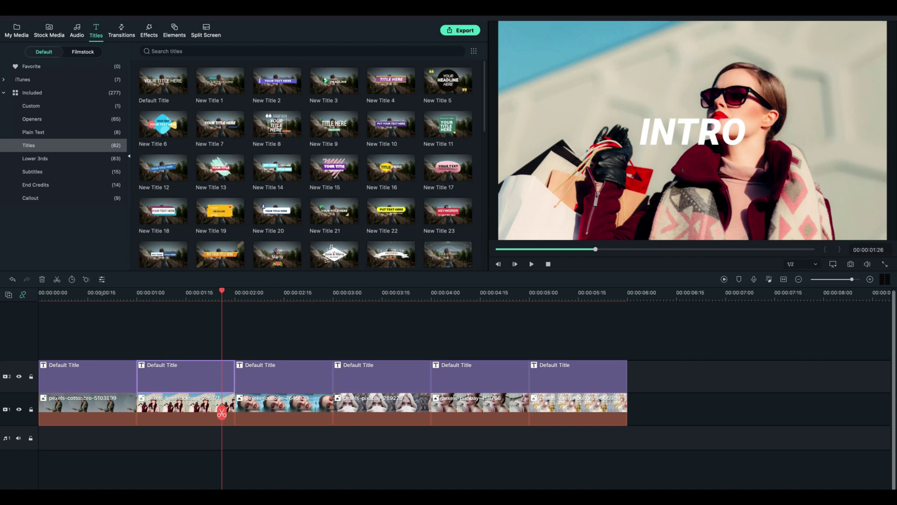
{"action": "left_click", "coordinate": [169, 115]}
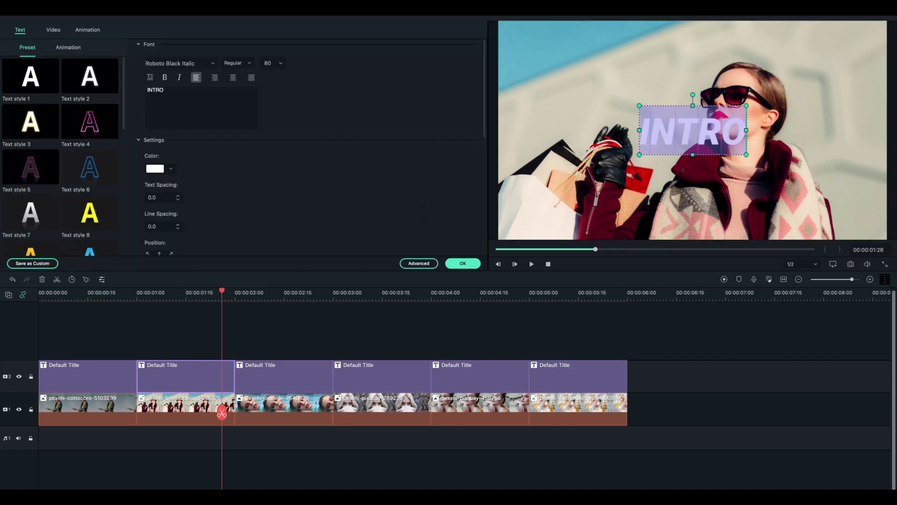
{"action": "type", "text": "FAST"}
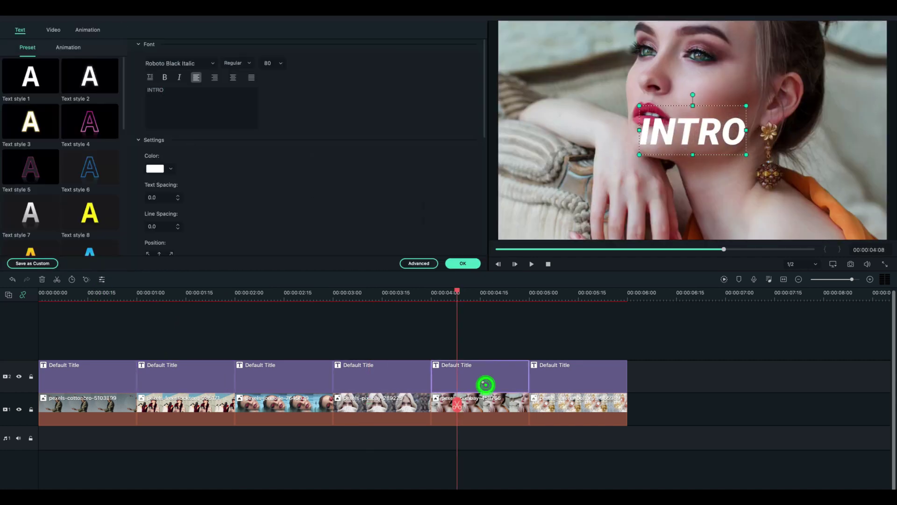
{"action": "type", "text": "TITLES"}
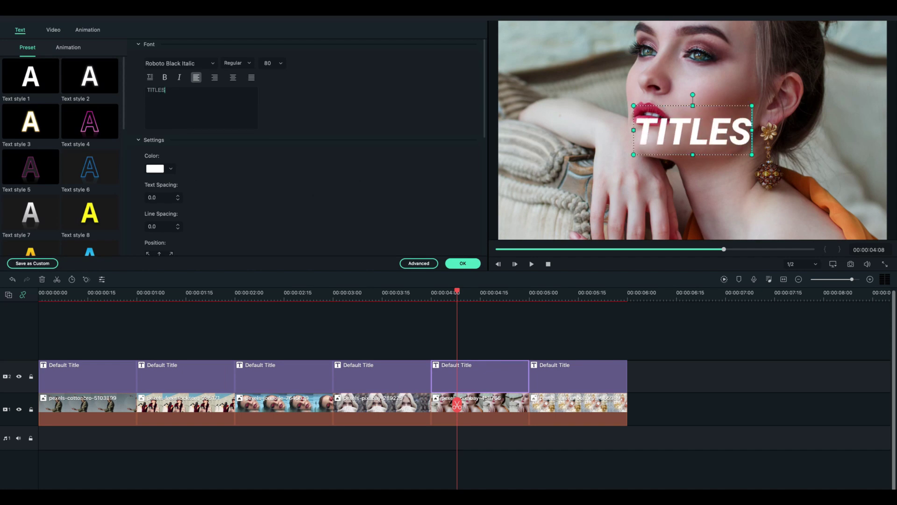
{"action": "left_click", "coordinate": [468, 247]}
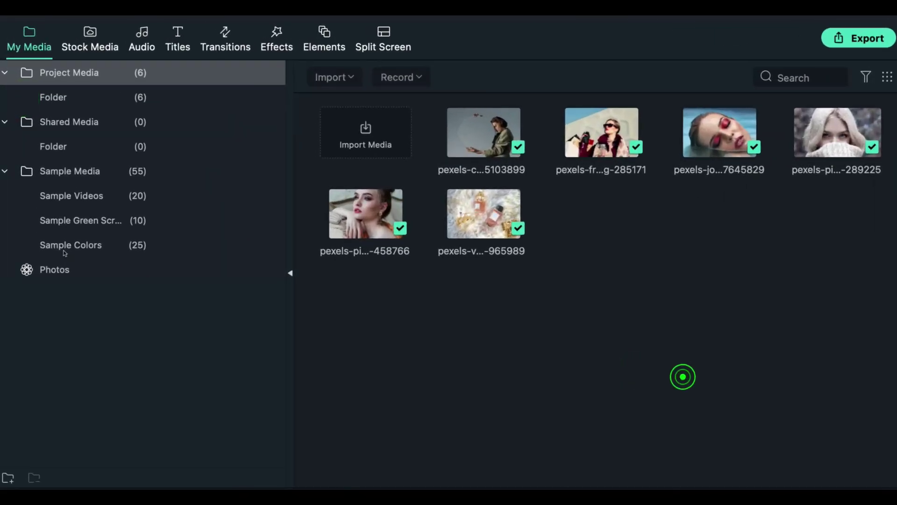
- Add a second folder to the project media and save a snapshot of each photo with its title into it
{"action": "left_click", "coordinate": [8, 477]}
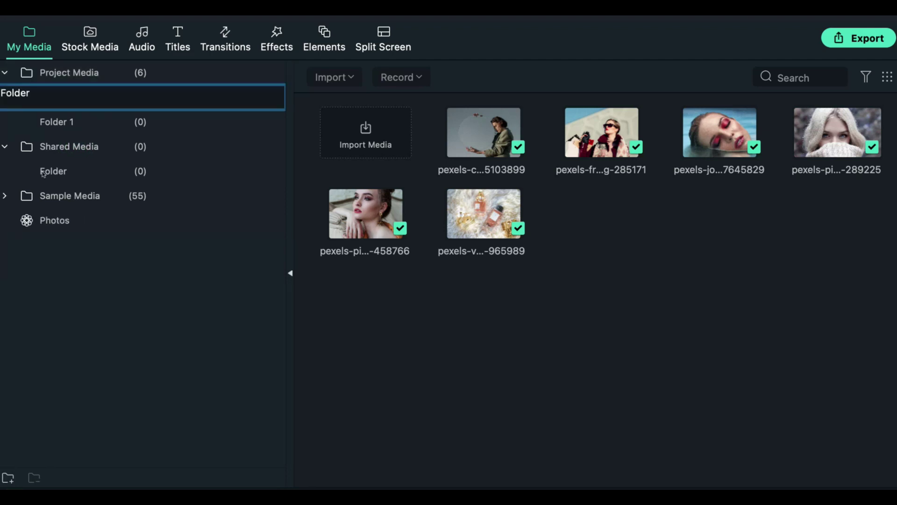
{"action": "left_click", "coordinate": [55, 122]}
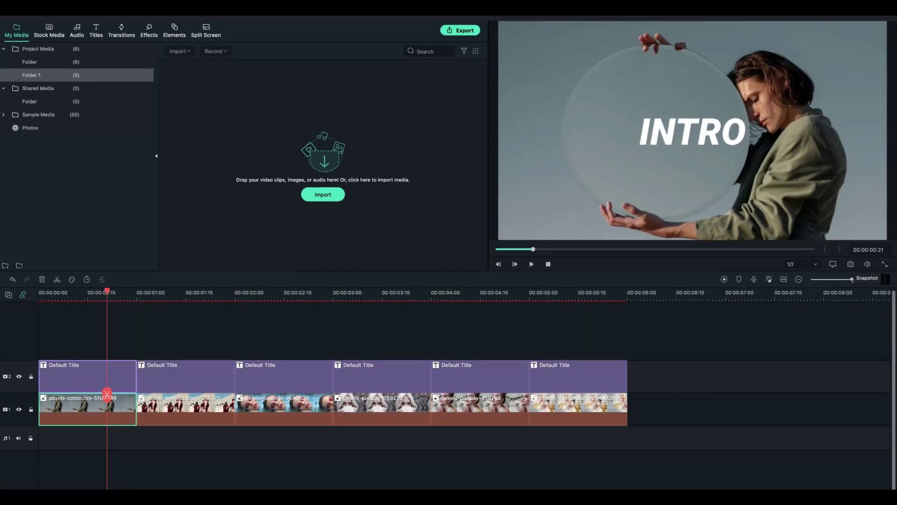
{"action": "left_click", "coordinate": [851, 279]}
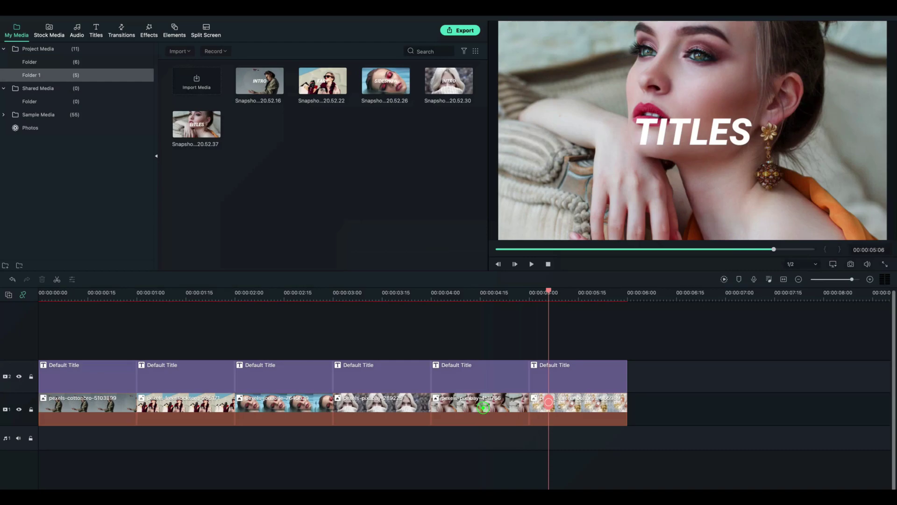
{"action": "left_click_drag", "start_coordinate": [560, 407], "coordinate": [579, 407]}
{"action": "left_click", "coordinate": [850, 263]}
- Hide the title track and the original photo track
{"action": "key", "text": "super+a"}
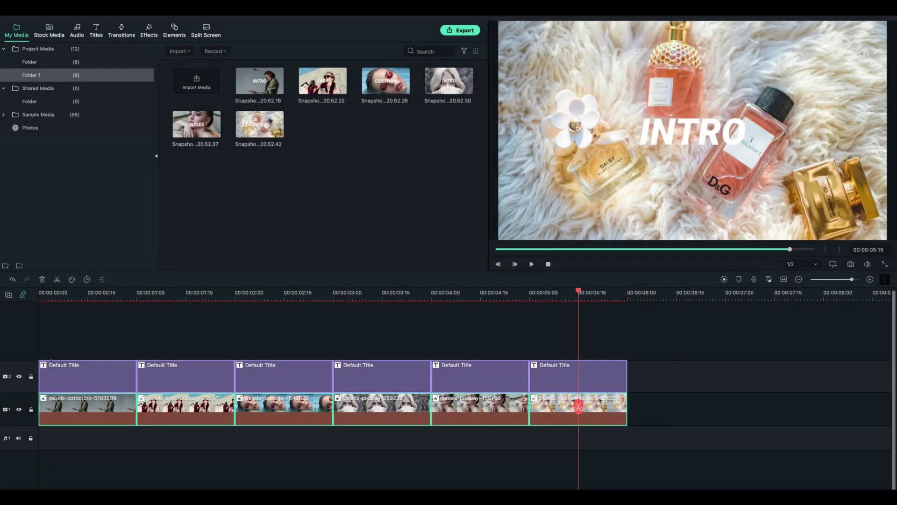
{"action": "left_click", "coordinate": [18, 376]}
{"action": "left_click", "coordinate": [19, 409]}
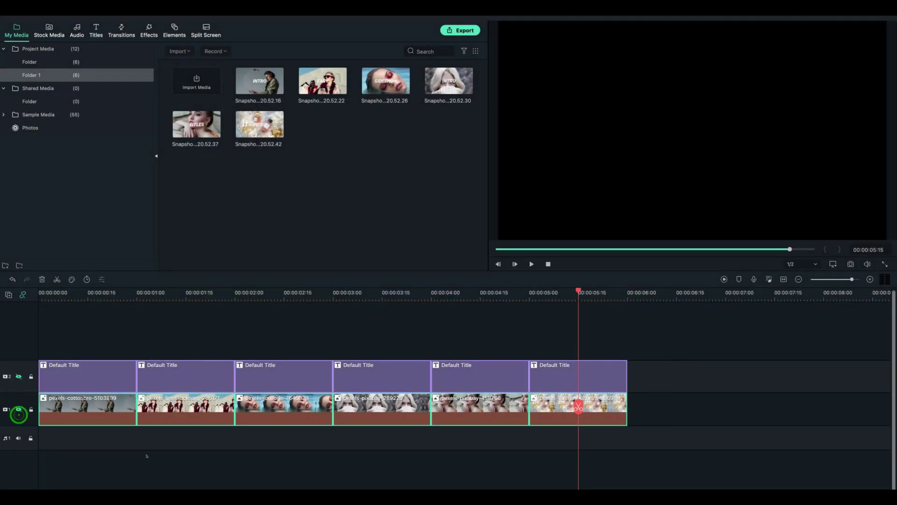
{"action": "left_click", "coordinate": [195, 347]}
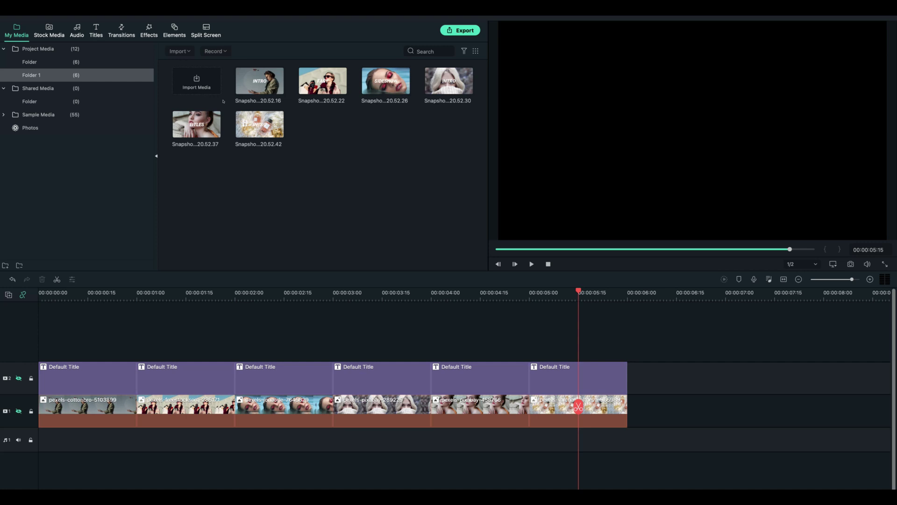
- Place all six snapshots on a new track above the titles, starting at the beginning of the timeline
{"action": "left_click_drag", "start_coordinate": [223, 101], "coordinate": [451, 165]}
{"action": "left_click", "coordinate": [203, 143]}
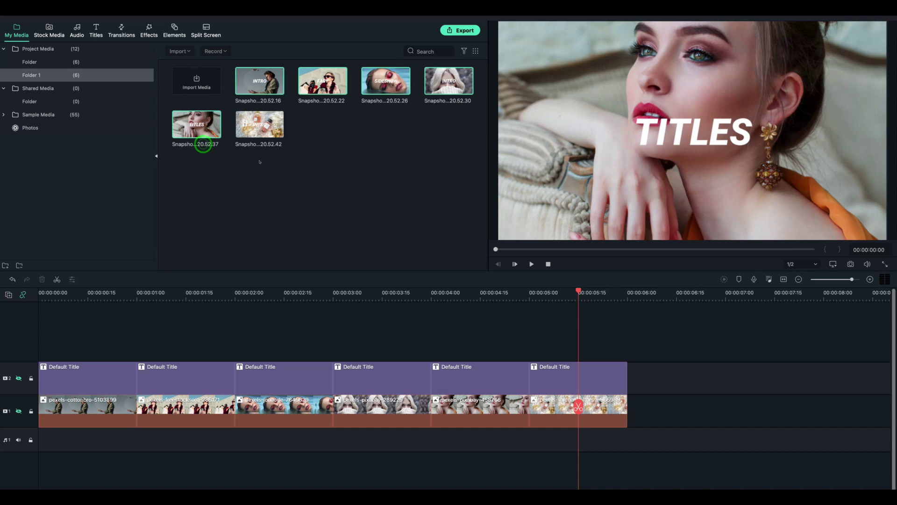
{"action": "left_click", "coordinate": [258, 140]}
{"action": "left_click_drag", "start_coordinate": [264, 87], "coordinate": [43, 355]}
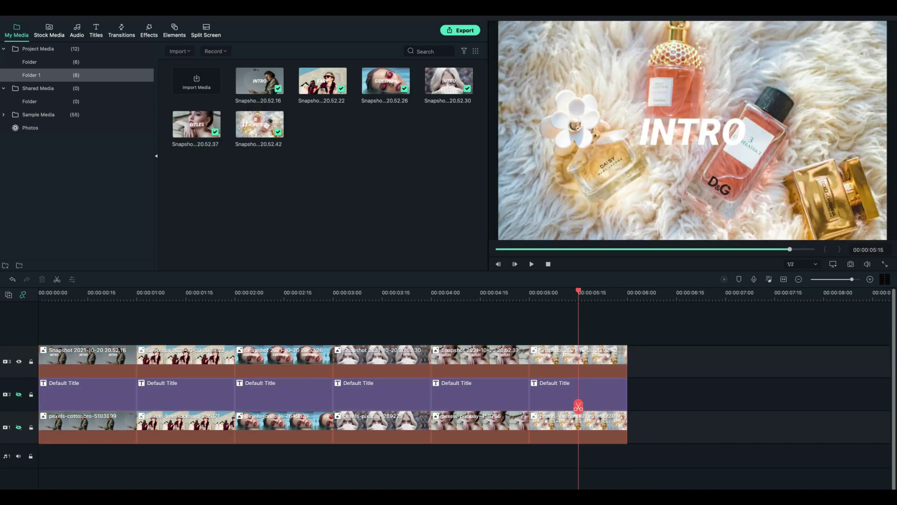
- Shorten each snapshot clip to 15 frames and close the gaps so that the six clips end at 00:00:03:00
{"action": "left_click", "coordinate": [124, 360]}
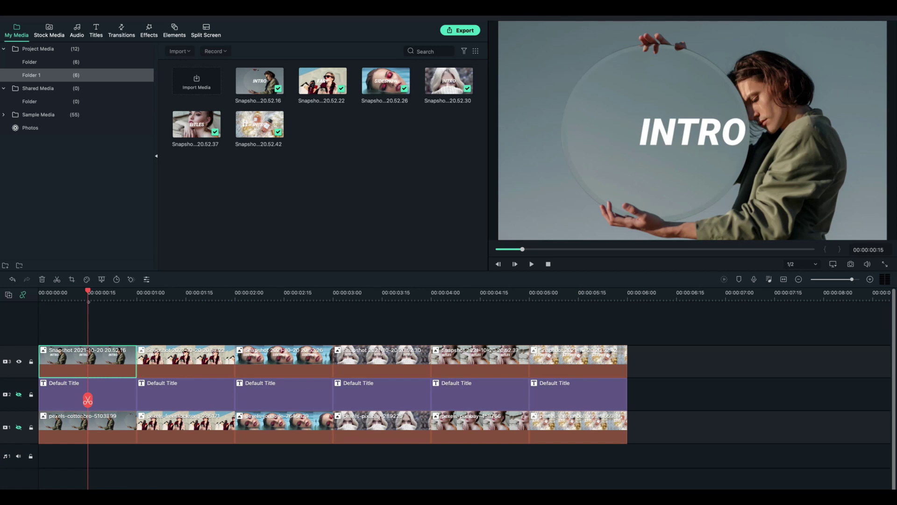
{"action": "left_click_drag", "start_coordinate": [136, 362], "coordinate": [88, 362]}
{"action": "left_click_drag", "start_coordinate": [175, 360], "coordinate": [128, 363]}
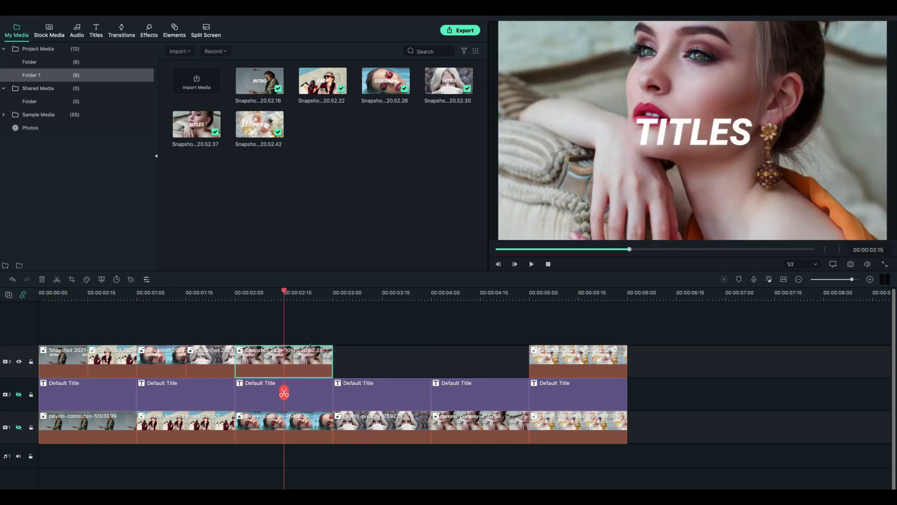
{"action": "left_click_drag", "start_coordinate": [332, 363], "coordinate": [285, 362]}
{"action": "left_click_drag", "start_coordinate": [561, 359], "coordinate": [314, 362]}
{"action": "left_click_drag", "start_coordinate": [284, 393], "coordinate": [333, 388]}
{"action": "left_click_drag", "start_coordinate": [381, 362], "coordinate": [333, 362]}
- Apply the default Pan and Zoom to the first snapshot clip and preview the zoom before confirming
{"action": "left_click_drag", "start_coordinate": [332, 391], "coordinate": [74, 387]}
{"action": "left_click", "coordinate": [75, 360]}
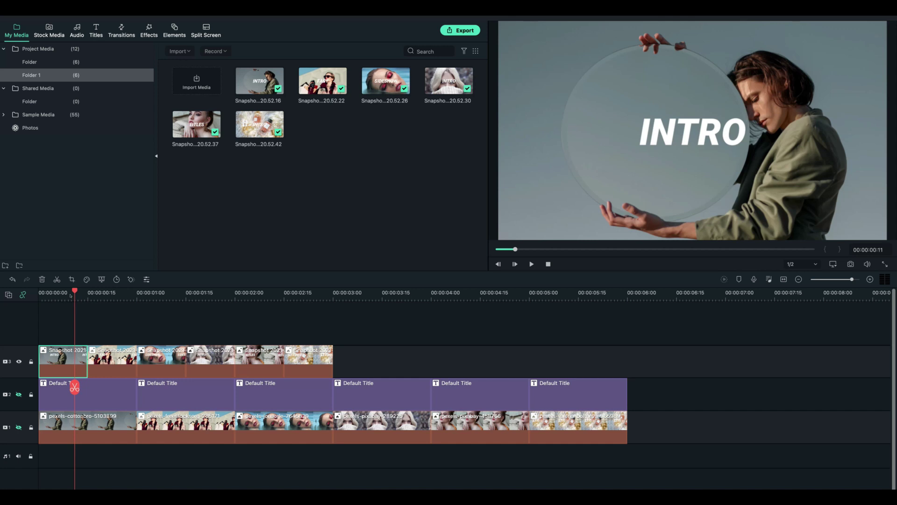
{"action": "left_click", "coordinate": [72, 279]}
{"action": "left_click", "coordinate": [330, 146]}
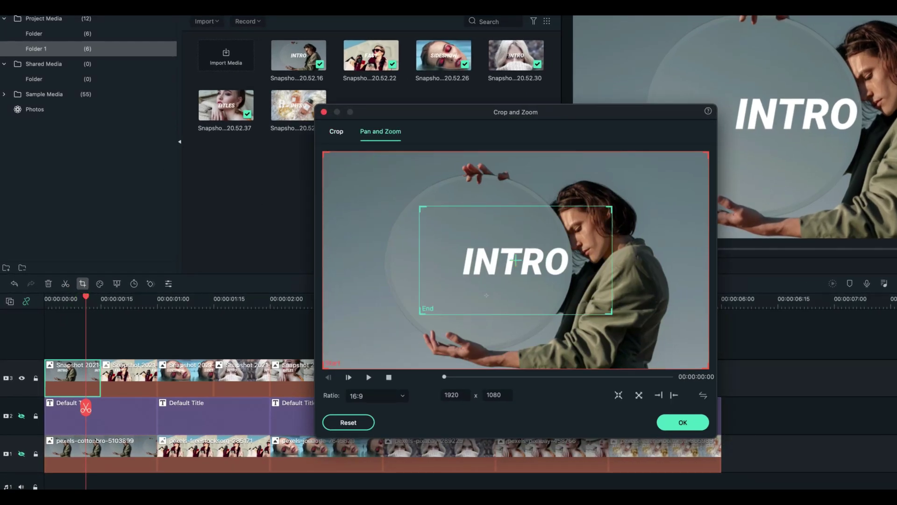
{"action": "left_click", "coordinate": [369, 377]}
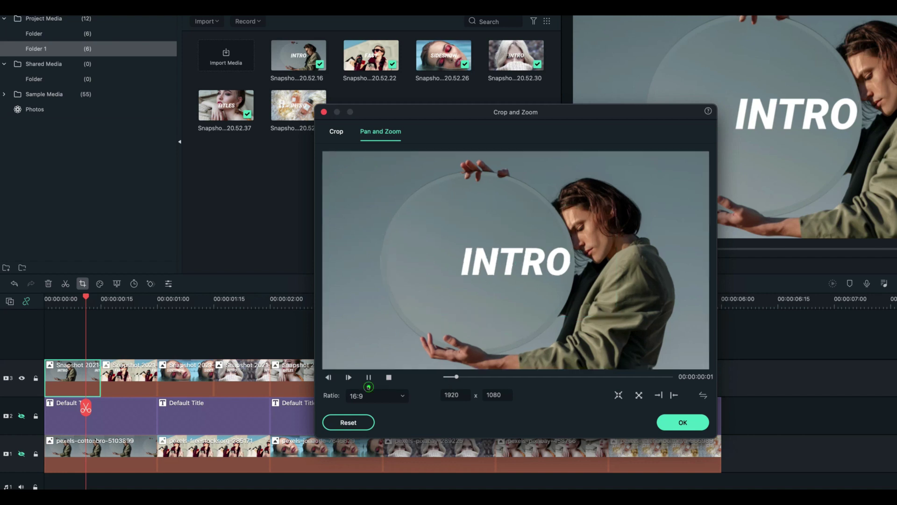
{"action": "left_click", "coordinate": [683, 422]}
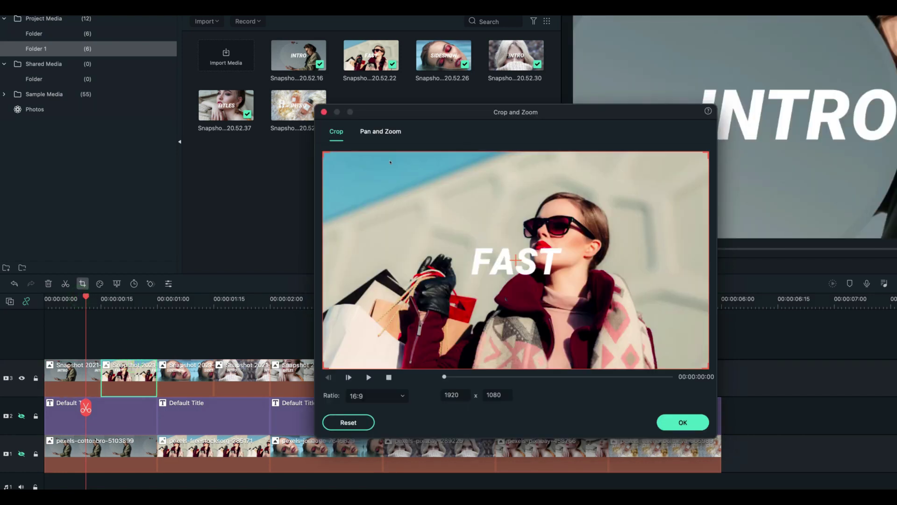
- Apply the same default Pan and Zoom to the remaining five snapshot clips
{"action": "left_click", "coordinate": [381, 131]}
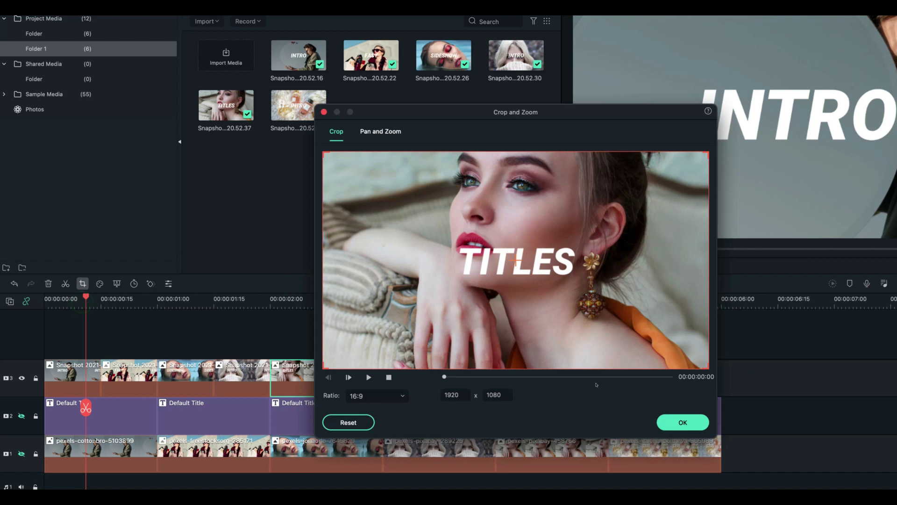
{"action": "left_click", "coordinate": [380, 131]}
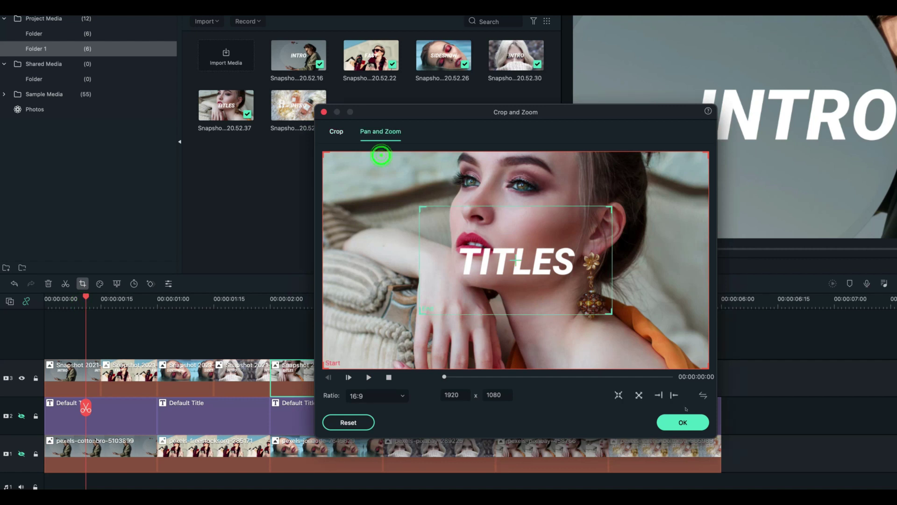
{"action": "left_click", "coordinate": [683, 422]}
{"action": "left_click", "coordinate": [354, 372]}
{"action": "left_click", "coordinate": [83, 283]}
{"action": "left_click", "coordinate": [380, 131]}
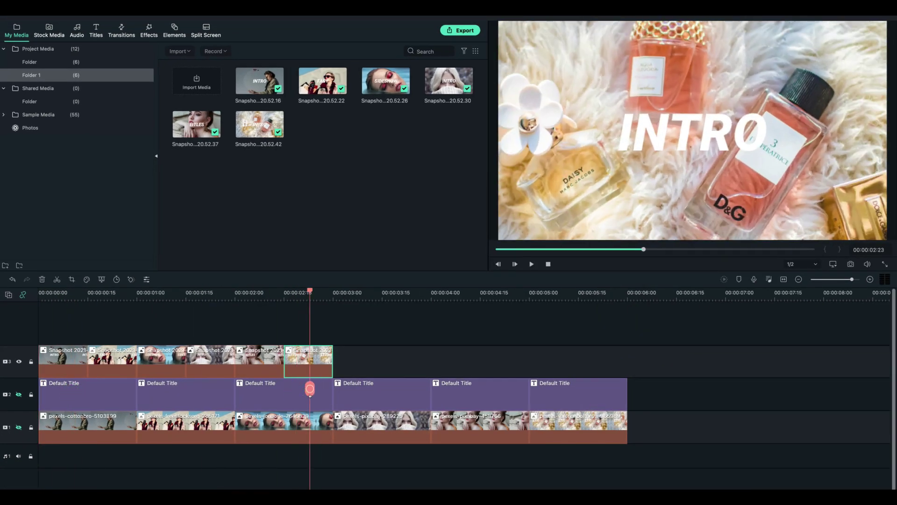
- Copy the six original photo clips from track 1 and set the playhead to 00:00:03:07, past the snapshots
{"action": "scroll", "coordinate": [380, 372], "scroll_direction": "right", "scroll_amount": 1}
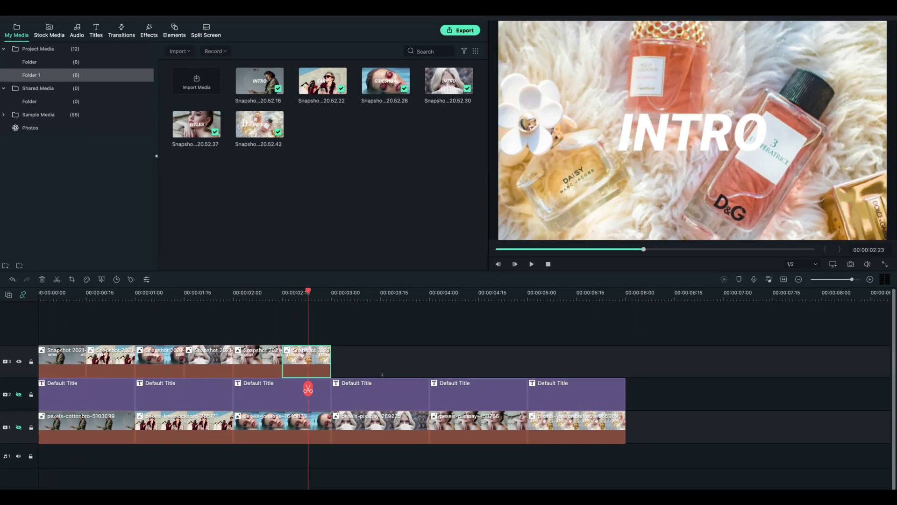
{"action": "left_click", "coordinate": [30, 62]}
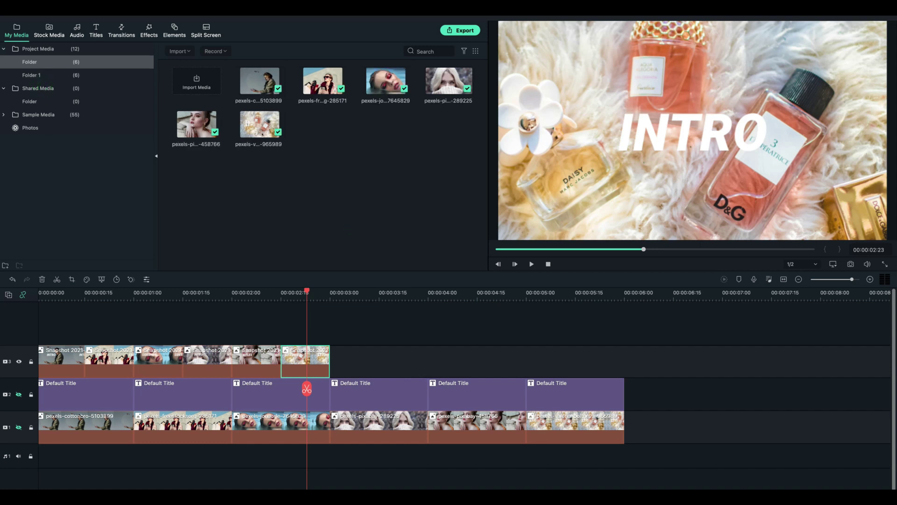
{"action": "left_click", "coordinate": [230, 105]}
{"action": "left_click", "coordinate": [645, 406]}
{"action": "left_click_drag", "start_coordinate": [681, 428], "coordinate": [94, 432]}
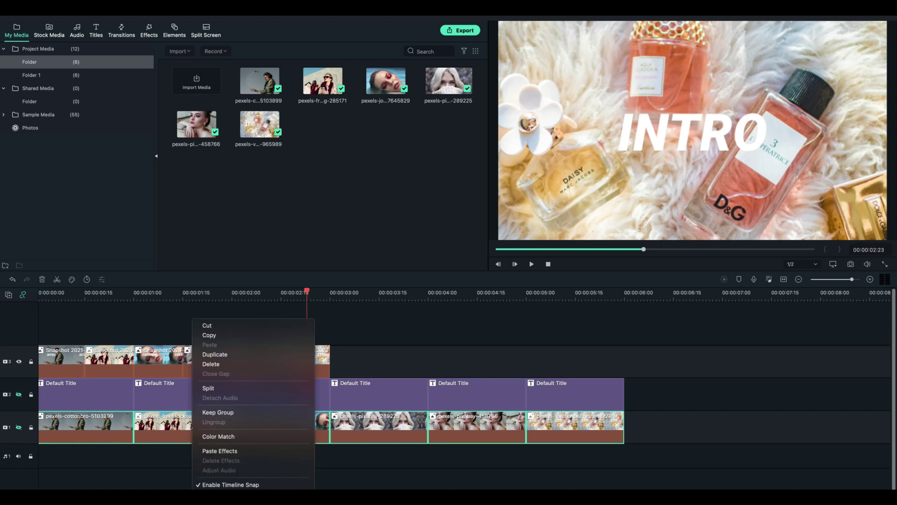
{"action": "left_click", "coordinate": [211, 336]}
{"action": "left_click", "coordinate": [371, 336]}
{"action": "left_click_drag", "start_coordinate": [307, 394], "coordinate": [353, 394]}
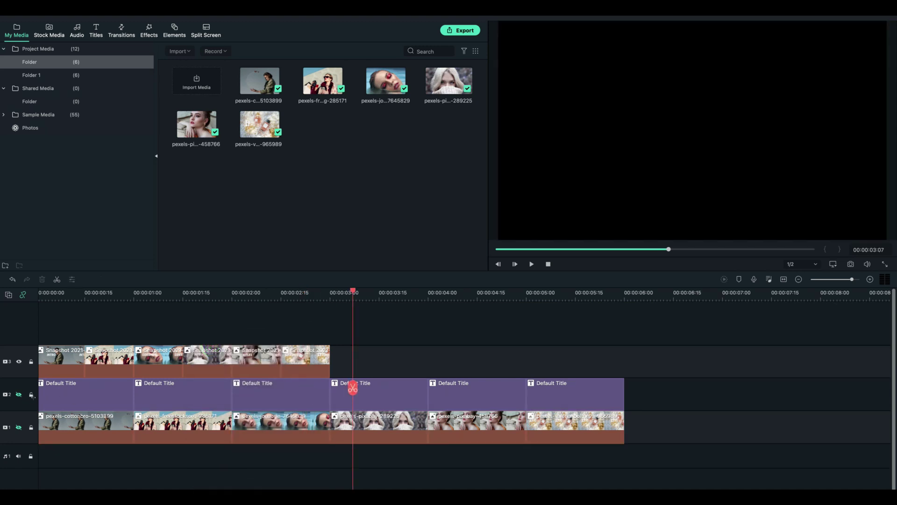
- Lock the title and original photo tracks and paste the copied photos onto the snapshot track
{"action": "left_click", "coordinate": [31, 394]}
{"action": "left_click", "coordinate": [31, 427]}
{"action": "right_click", "coordinate": [375, 322]}
{"action": "left_click", "coordinate": [398, 345]}
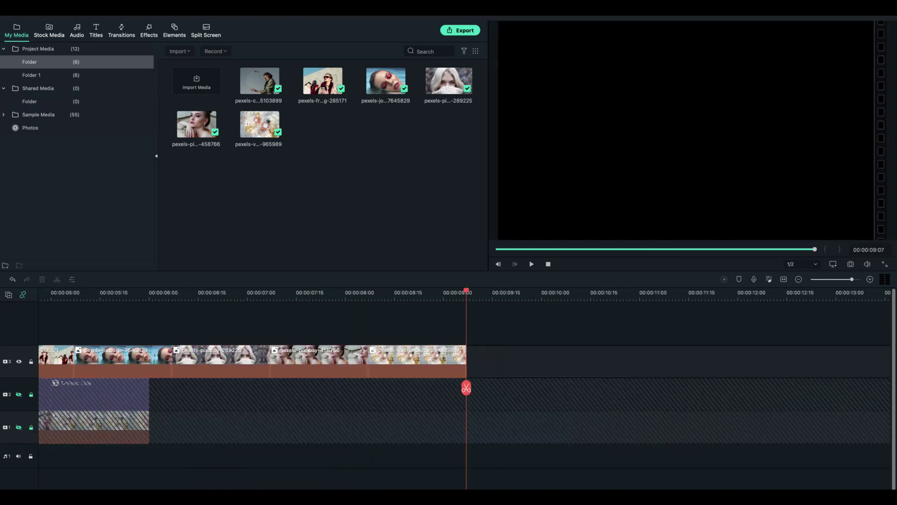
- Move the pasted photos to 00:00:03:00, directly after the last snapshot
{"action": "left_click_drag", "start_coordinate": [735, 356], "coordinate": [115, 366]}
{"action": "scroll", "coordinate": [101, 369], "scroll_direction": "left", "scroll_amount": 1}
{"action": "scroll", "coordinate": [537, 461], "scroll_direction": "left", "scroll_amount": 5}
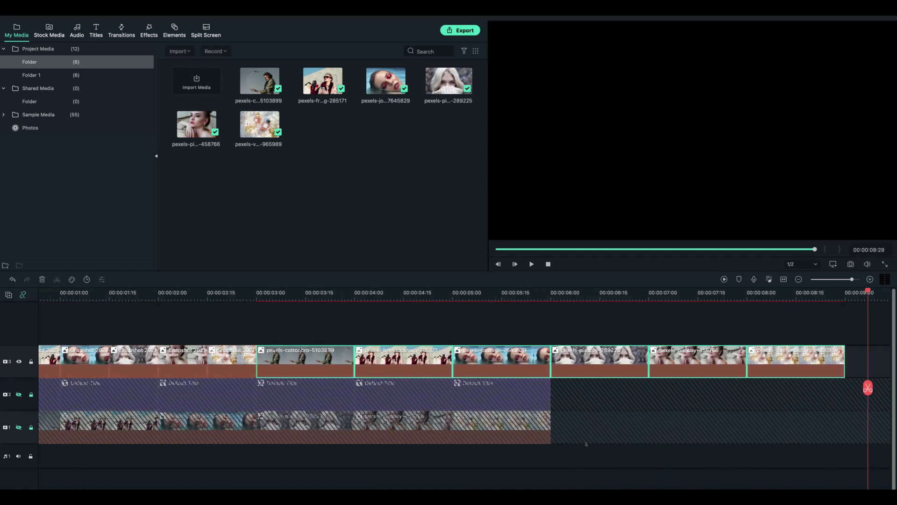
{"action": "left_click_drag", "start_coordinate": [865, 392], "coordinate": [282, 388]}
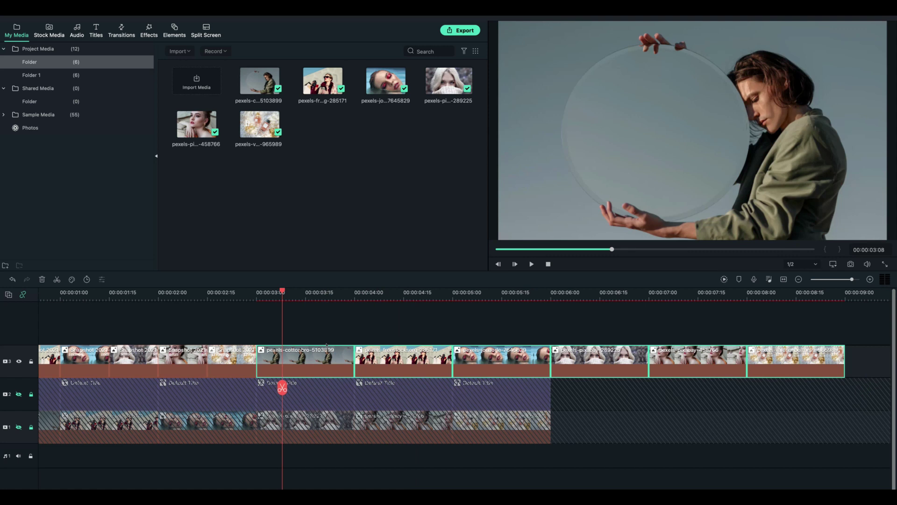
{"action": "left_click", "coordinate": [328, 341]}
- Add the White sample color on a new track above the photos, starting at 00:00:03:00
{"action": "scroll", "coordinate": [282, 388], "scroll_direction": "right", "scroll_amount": 3}
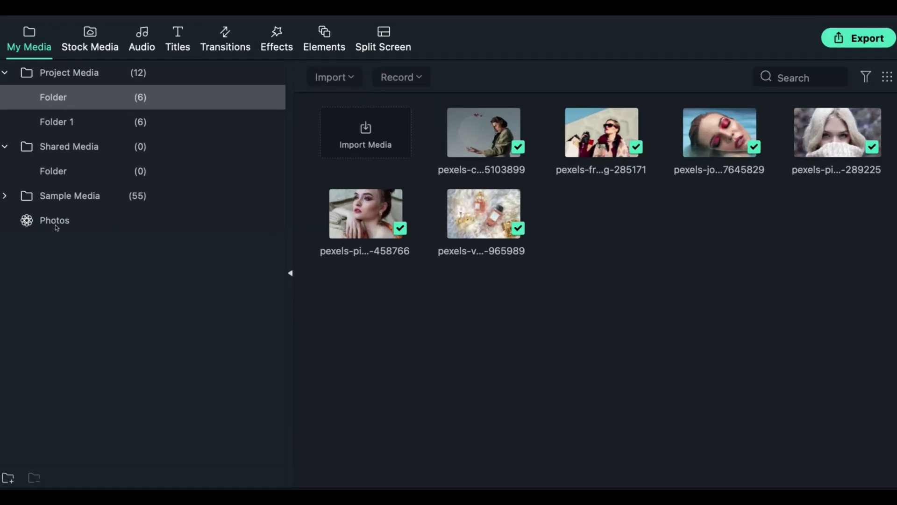
{"action": "left_click", "coordinate": [35, 114]}
{"action": "left_click", "coordinate": [45, 153]}
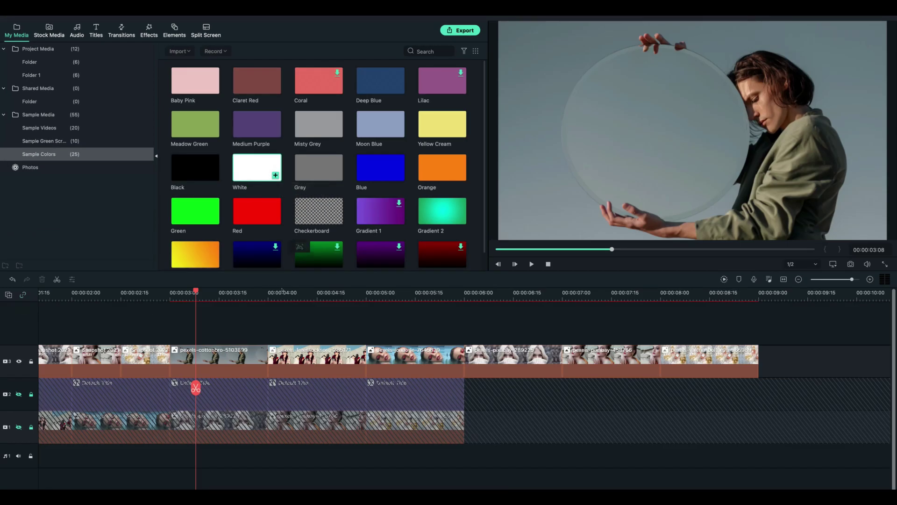
{"action": "left_click", "coordinate": [513, 309]}
{"action": "key", "text": "Left"}
{"action": "key", "text": "Right"}
{"action": "key", "text": "Right"}
- Split the white clip at 00:00:03:05, five frames after its start
{"action": "left_click", "coordinate": [201, 338]}
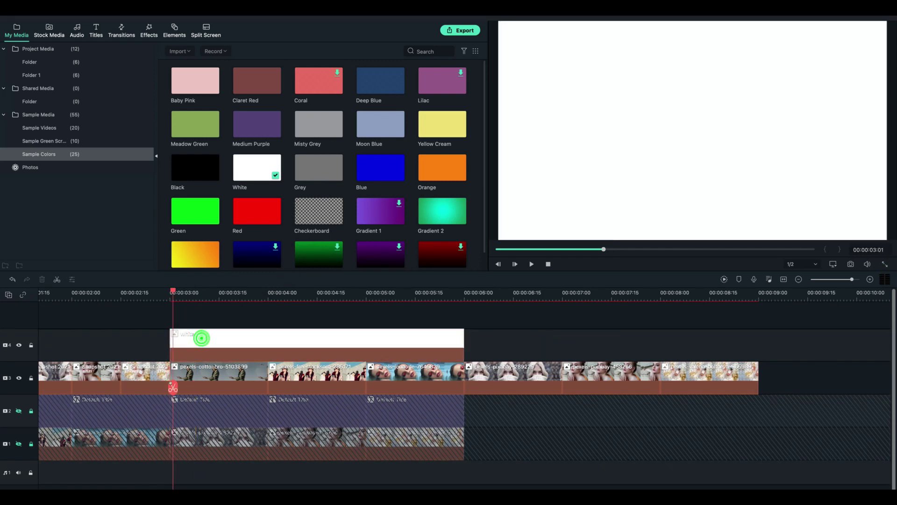
{"action": "key", "text": "Left"}
{"action": "key", "text": "Right"}
{"action": "key", "text": "Right"}
{"action": "key", "text": "Right"}
{"action": "key", "text": "Right"}
{"action": "key", "text": "Right"}
{"action": "left_click", "coordinate": [209, 333]}
{"action": "key", "text": "ctrl+b"}
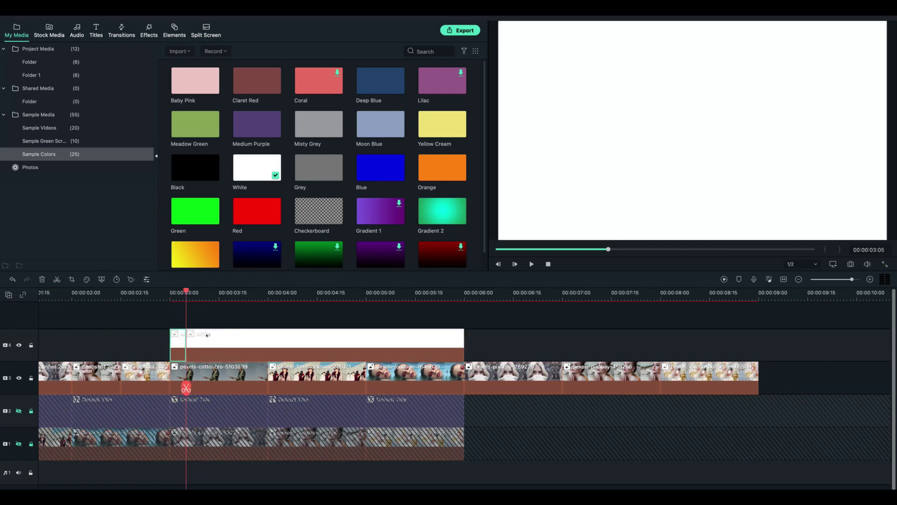
- Split the remaining white clip at 00:00:03:10 and again at 00:00:03:15
{"action": "key", "text": "Right"}
{"action": "key", "text": "Right"}
{"action": "key", "text": "Right"}
{"action": "key", "text": "Right"}
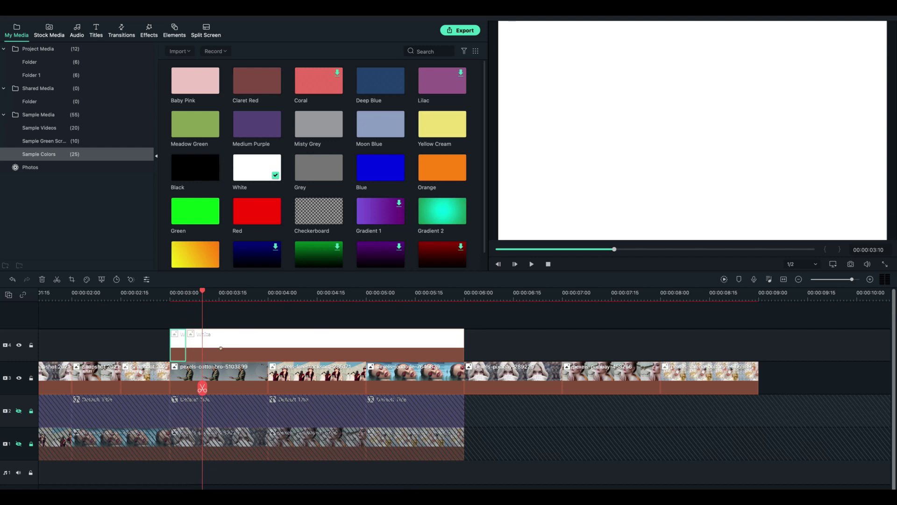
{"action": "key", "text": "ctrl+b"}
{"action": "key", "text": "Right"}
{"action": "key", "text": "Right"}
{"action": "key", "text": "Right"}
{"action": "key", "text": "Right"}
{"action": "key", "text": "Right"}
{"action": "key", "text": "ctrl+b"}
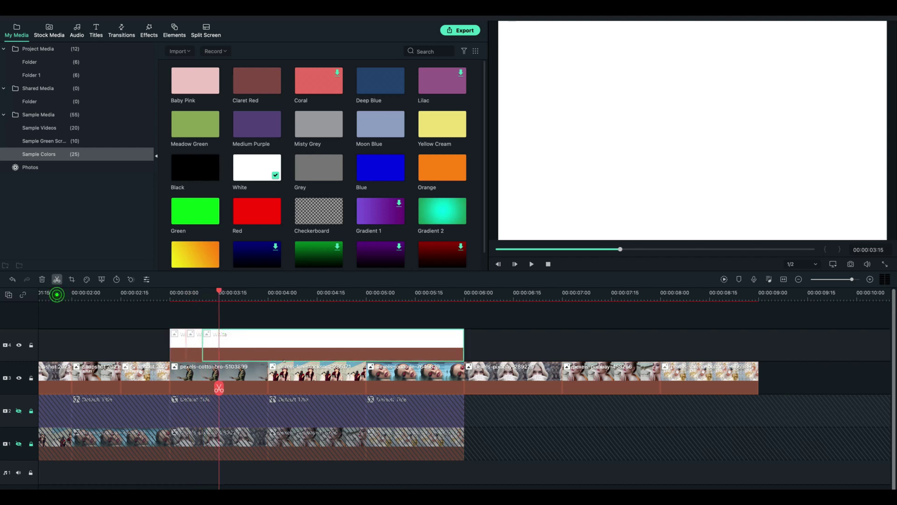
- Split the remaining white clip at six-frame intervals, at 00:00:03:21, 00:00:03:27 and 00:00:04:03
{"action": "key", "text": "Right"}
{"action": "key", "text": "Right"}
{"action": "key", "text": "Right"}
{"action": "key", "text": "Right"}
{"action": "key", "text": "Right"}
{"action": "key", "text": "Right"}
{"action": "key", "text": "ctrl+b"}
{"action": "key", "text": "Right"}
{"action": "key", "text": "Right"}
{"action": "key", "text": "Right"}
{"action": "key", "text": "Right"}
{"action": "key", "text": "Right"}
{"action": "key", "text": "Right"}
{"action": "key", "text": "super+b"}
{"action": "key", "text": "Right"}
{"action": "key", "text": "Right"}
{"action": "key", "text": "Right"}
{"action": "key", "text": "Right"}
{"action": "key", "text": "Right"}
{"action": "key", "text": "Right"}
{"action": "key", "text": "super+b"}
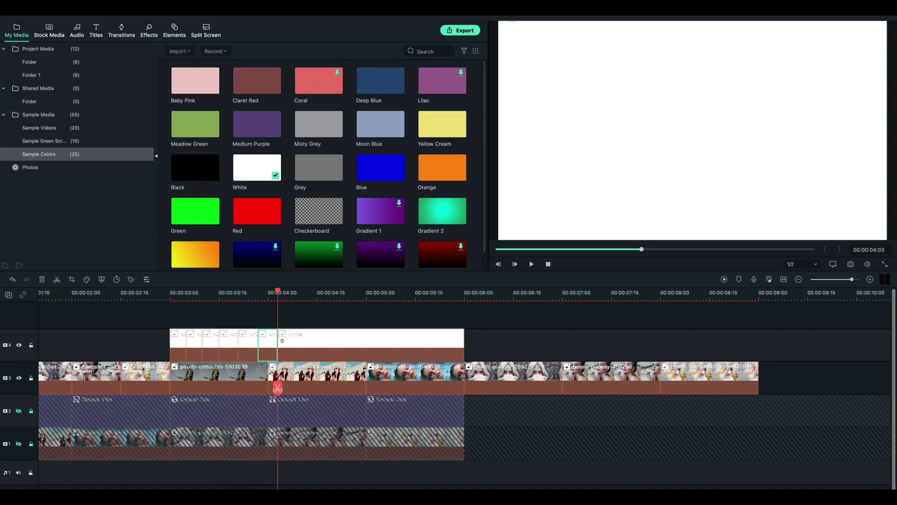
- Continue splitting the white clip every few frames up to 00:00:05:13 and delete the leftover piece after the last cut
{"action": "key", "text": "Right"}
{"action": "key", "text": "Right"}
{"action": "key", "text": "Right"}
{"action": "key", "text": "Right"}
{"action": "key", "text": "Right"}
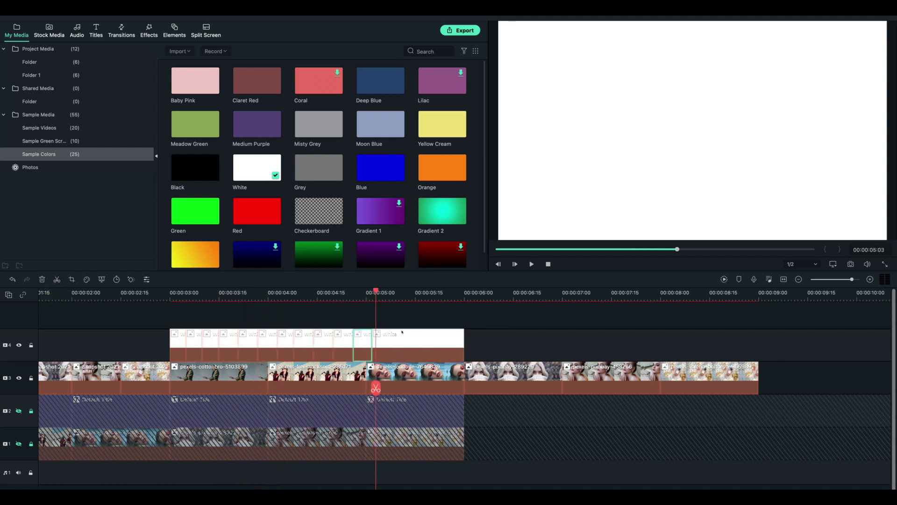
{"action": "key", "text": "super+b"}
{"action": "key", "text": "Right"}
{"action": "key", "text": "Right"}
{"action": "key", "text": "Right"}
{"action": "key", "text": "Right"}
{"action": "key", "text": "Right"}
{"action": "key", "text": "Right"}
{"action": "key", "text": "super+b"}
{"action": "left_click", "coordinate": [425, 332]}
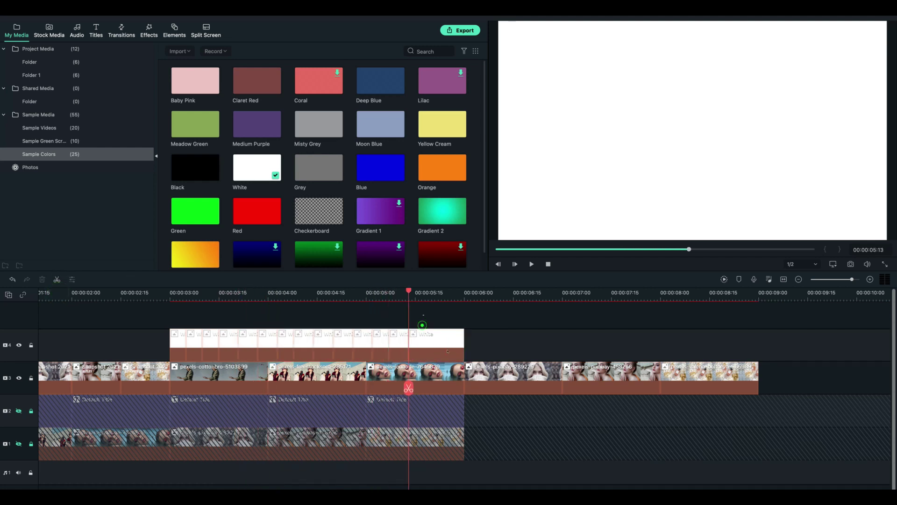
{"action": "key", "text": "Delete"}
- Trim the first four photos to the length of a white piece and insert each between consecutive white pieces on the upper track
{"action": "left_click_drag", "start_coordinate": [408, 391], "coordinate": [203, 385]}
{"action": "left_click", "coordinate": [234, 386]}
{"action": "left_click_drag", "start_coordinate": [266, 378], "coordinate": [194, 345]}
{"action": "left_click_drag", "start_coordinate": [377, 375], "coordinate": [235, 376]}
{"action": "left_click_drag", "start_coordinate": [228, 376], "coordinate": [227, 345]}
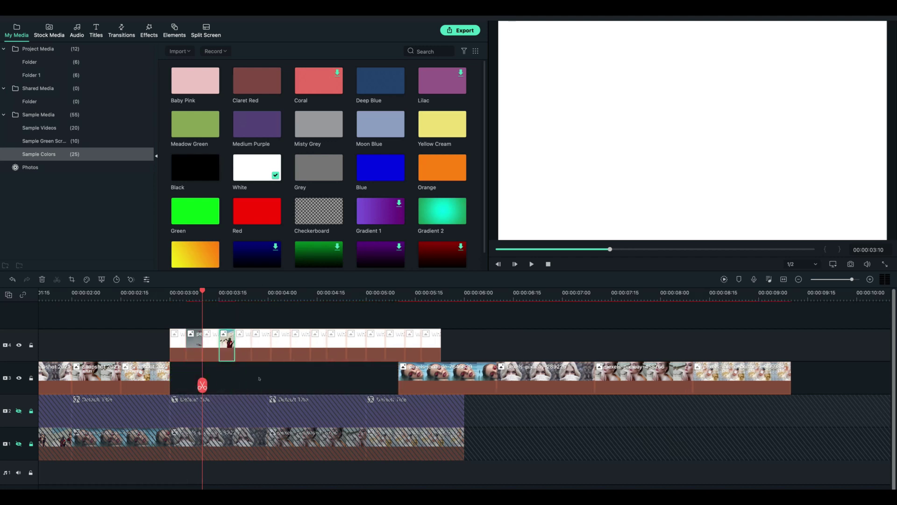
{"action": "left_click_drag", "start_coordinate": [300, 377], "coordinate": [300, 344]}
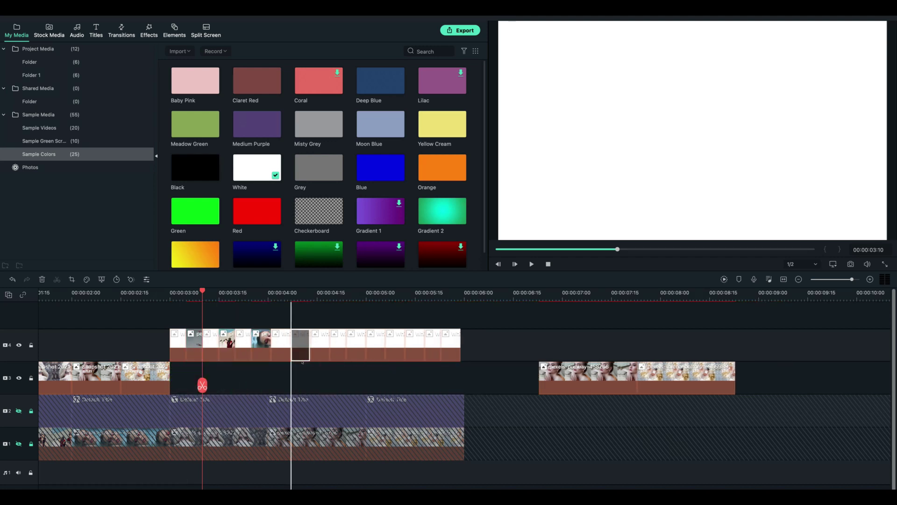
- Shorten the last two photos, insert them between the next white pieces, and delete the surplus white pieces after them
{"action": "left_click_drag", "start_coordinate": [589, 382], "coordinate": [360, 381]}
{"action": "left_click_drag", "start_coordinate": [428, 381], "coordinate": [349, 382]}
{"action": "left_click_drag", "start_coordinate": [340, 378], "coordinate": [340, 345]}
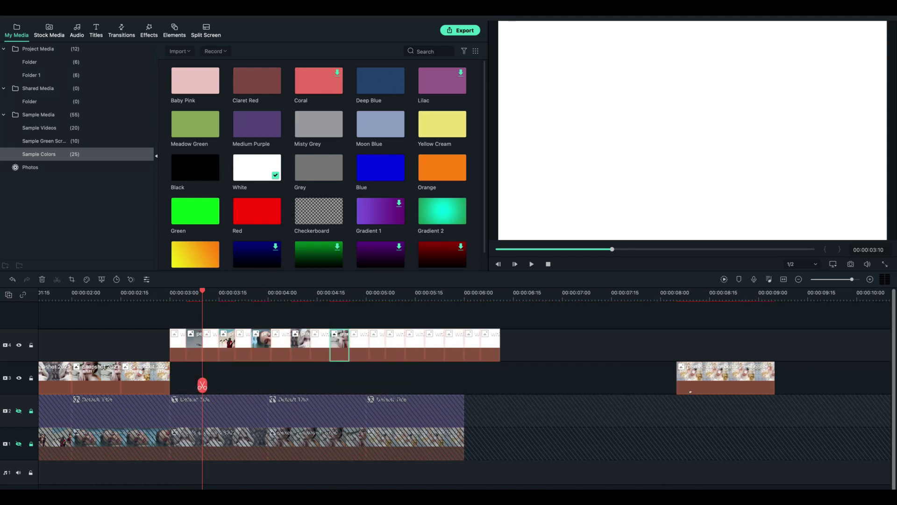
{"action": "left_click_drag", "start_coordinate": [719, 381], "coordinate": [411, 381]}
{"action": "left_click_drag", "start_coordinate": [467, 384], "coordinate": [386, 381]}
{"action": "left_click_drag", "start_coordinate": [377, 378], "coordinate": [377, 346]}
{"action": "left_click_drag", "start_coordinate": [519, 347], "coordinate": [393, 362]}
{"action": "key", "text": "Delete"}
- Copy the whole alternating white-and-photo sequence and paste it directly after the original at 00:00:05:06
{"action": "left_click_drag", "start_coordinate": [462, 347], "coordinate": [174, 356]}
{"action": "right_click", "coordinate": [180, 353]}
{"action": "left_click", "coordinate": [202, 335]}
{"action": "left_click", "coordinate": [386, 374]}
{"action": "right_click", "coordinate": [412, 356]}
{"action": "left_click", "coordinate": [430, 345]}
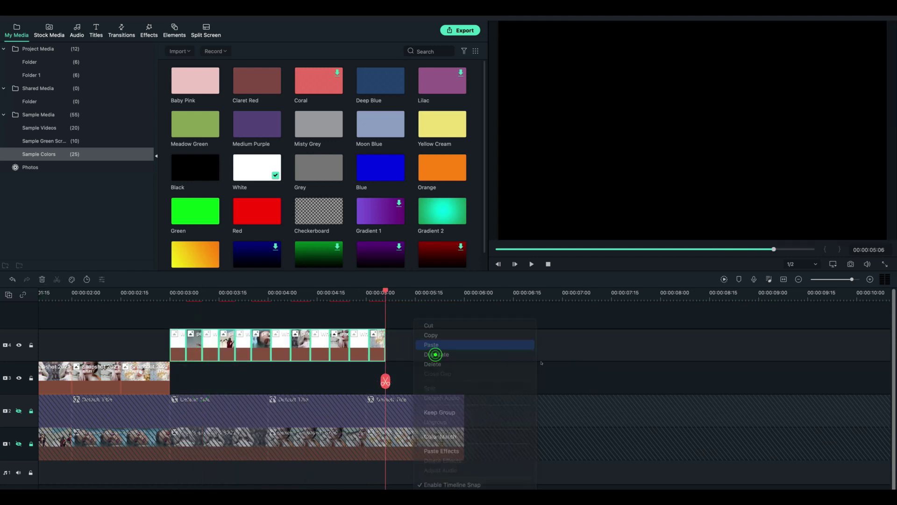
{"action": "left_click_drag", "start_coordinate": [602, 381], "coordinate": [385, 376]}
- Move both alternating sequences down onto the snapshot track, directly after the last snapshot
{"action": "left_click_drag", "start_coordinate": [655, 359], "coordinate": [160, 345]}
{"action": "left_click_drag", "start_coordinate": [189, 351], "coordinate": [196, 378]}
{"action": "left_click", "coordinate": [320, 310]}
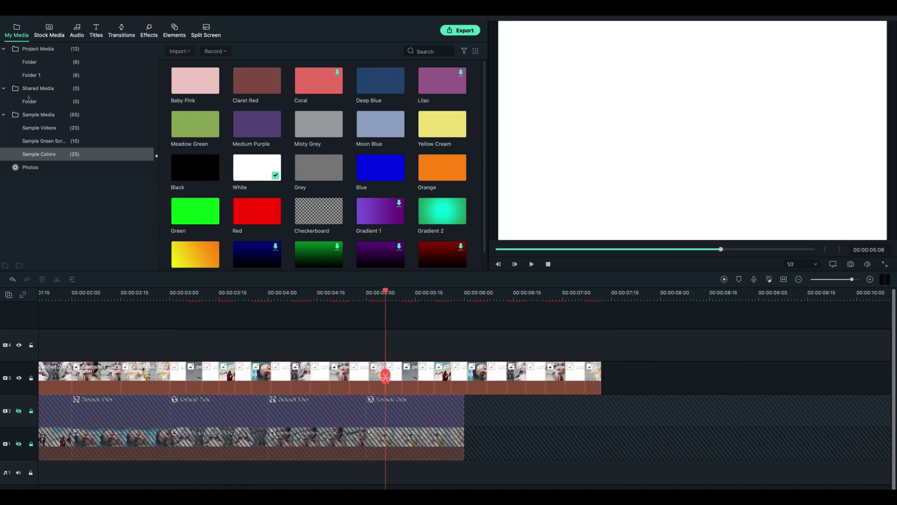
- Import the Intro Audio file into the project media and place it on the audio track at the start of the timeline
{"action": "left_click", "coordinate": [37, 48]}
{"action": "left_click_drag", "start_coordinate": [378, 292], "coordinate": [391, 205]}
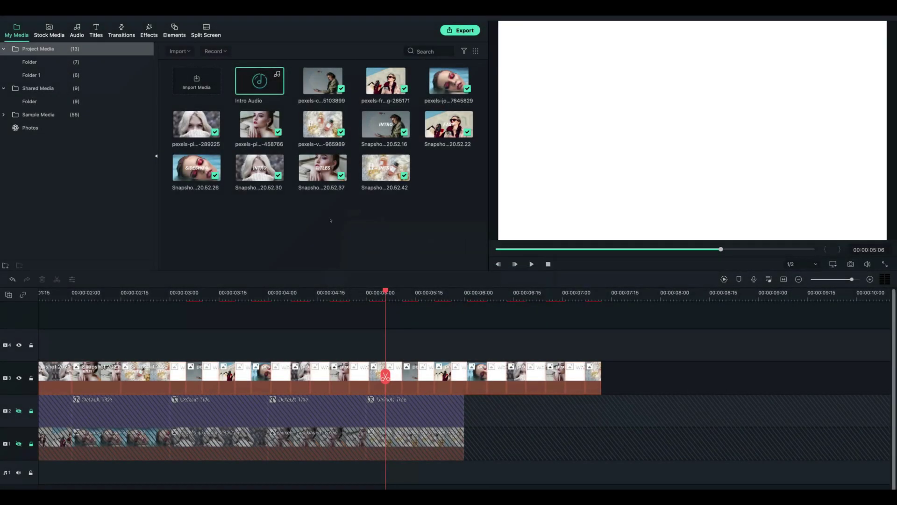
{"action": "left_click", "coordinate": [319, 236]}
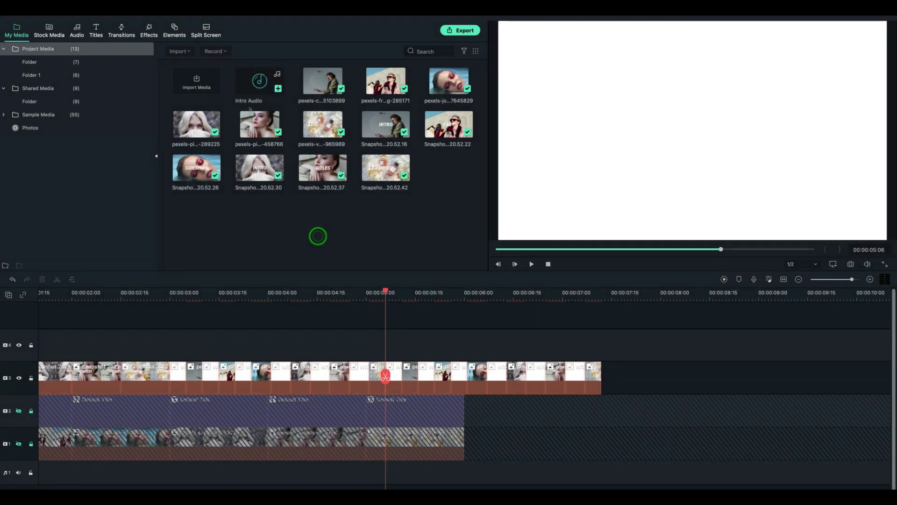
{"action": "left_click", "coordinate": [251, 108]}
{"action": "left_click_drag", "start_coordinate": [253, 109], "coordinate": [17, 472]}
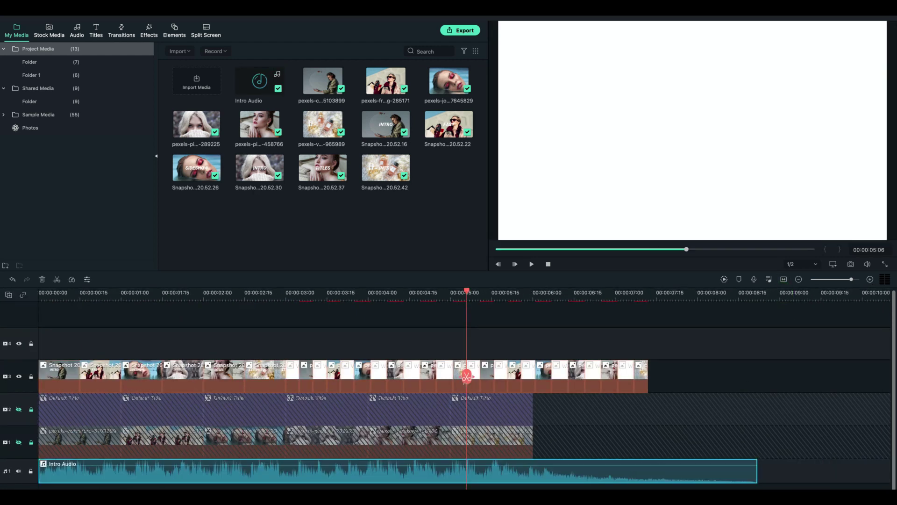
- Add another White sample color on the empty track above the sequence, starting at 00:00:03:00
{"action": "left_click", "coordinate": [494, 341]}
{"action": "left_click", "coordinate": [784, 279]}
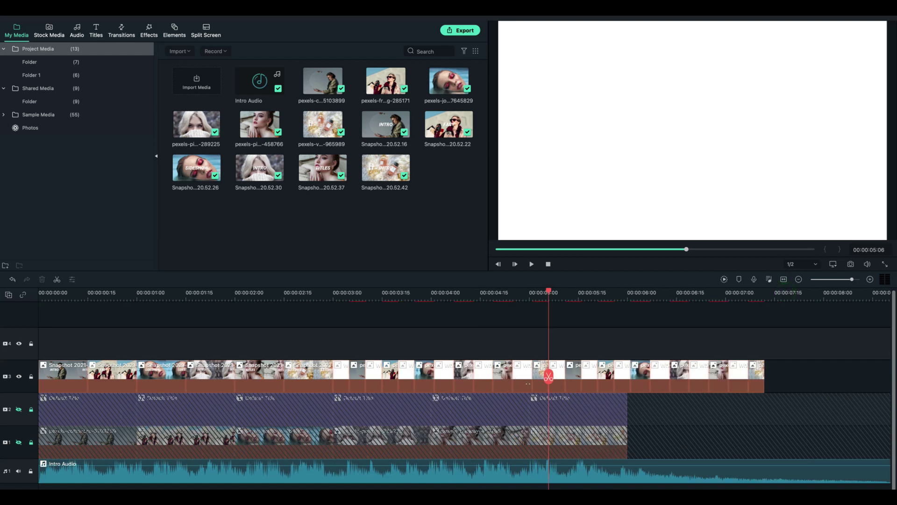
{"action": "left_click_drag", "start_coordinate": [550, 383], "coordinate": [333, 383]}
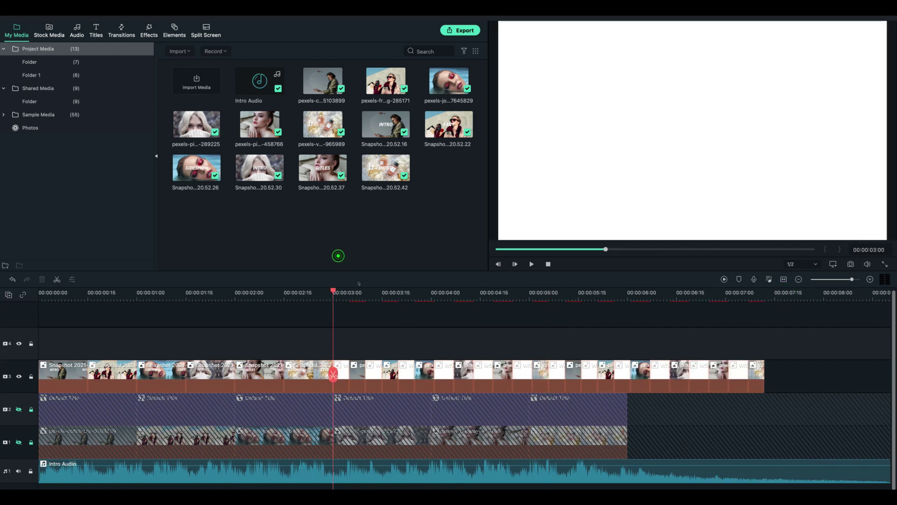
{"action": "left_click", "coordinate": [42, 115]}
{"action": "left_click", "coordinate": [42, 154]}
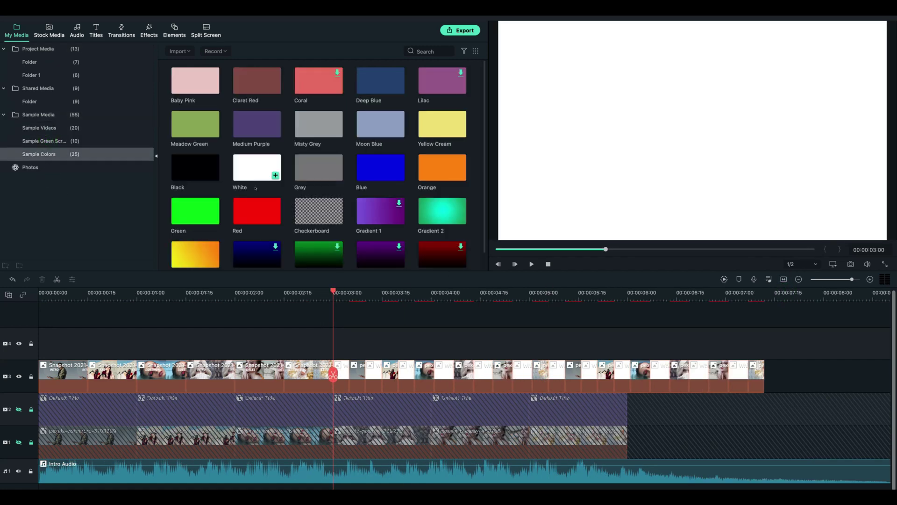
{"action": "left_click_drag", "start_coordinate": [257, 167], "coordinate": [333, 348]}
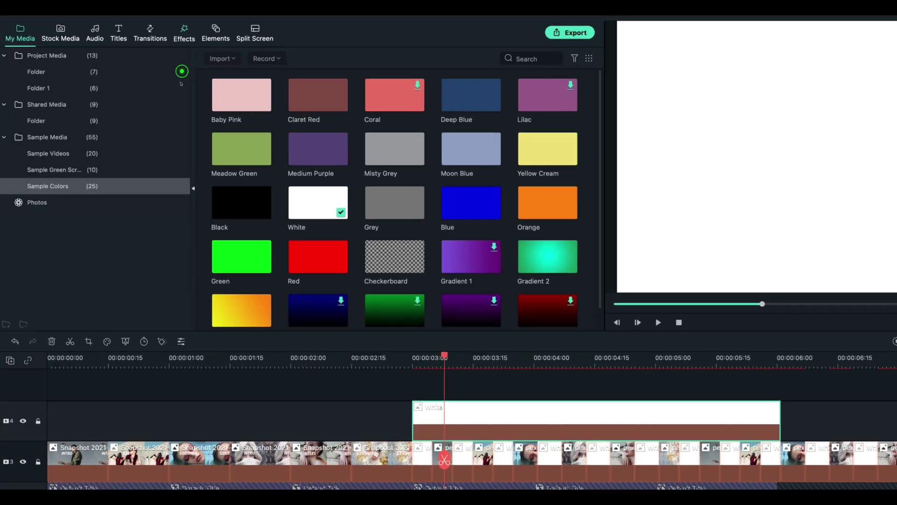
- Search the effects for "image" and apply the Image Mask effect to the new white clip
{"action": "left_click", "coordinate": [184, 32]}
{"action": "left_click", "coordinate": [54, 59]}
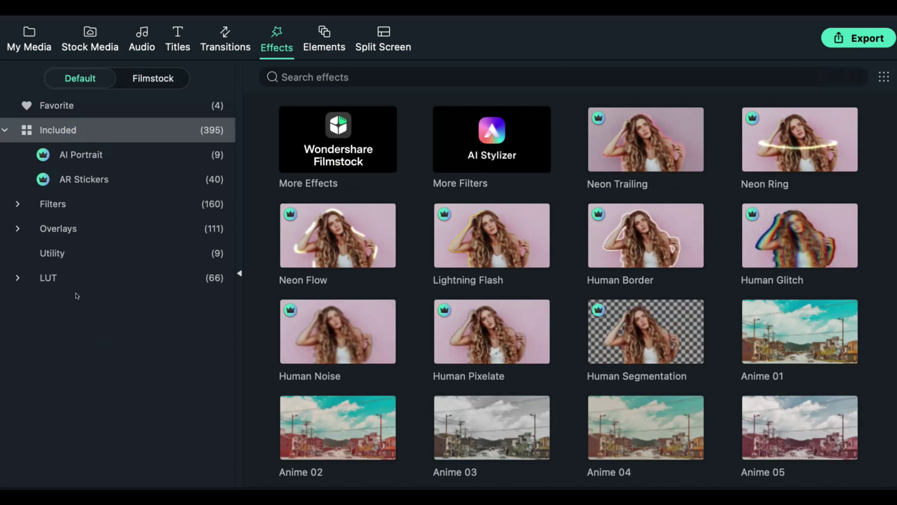
{"action": "left_click", "coordinate": [347, 78]}
{"action": "type", "text": "image"}
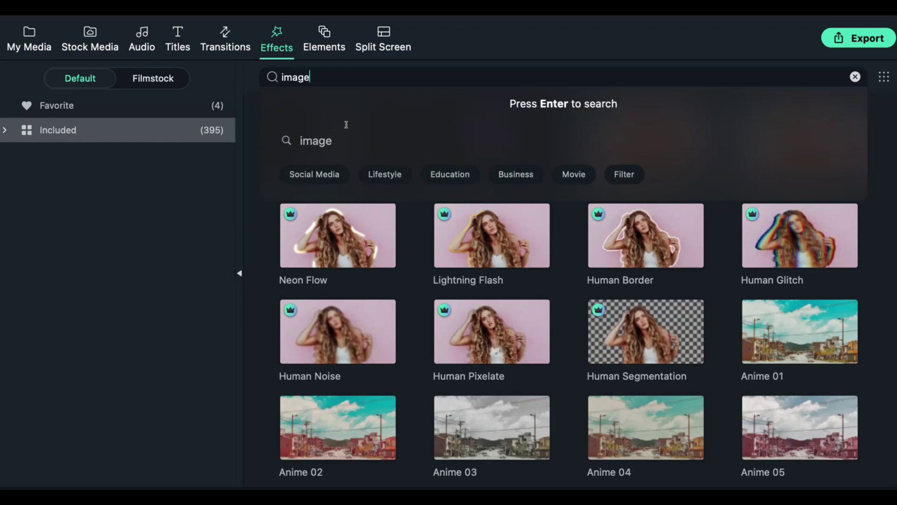
{"action": "key", "text": "Return"}
{"action": "left_click_drag", "start_coordinate": [574, 194], "coordinate": [400, 358]}
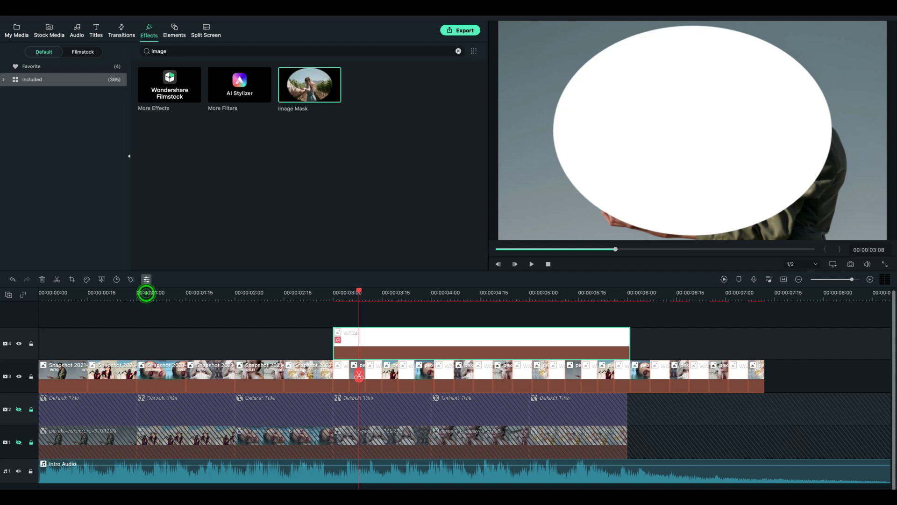
- Make the white clip's mask a circle with Scale X 77.40 and Scale Y 99.79, and invert the mask
{"action": "scroll", "coordinate": [172, 255], "scroll_direction": "down", "scroll_amount": 10}
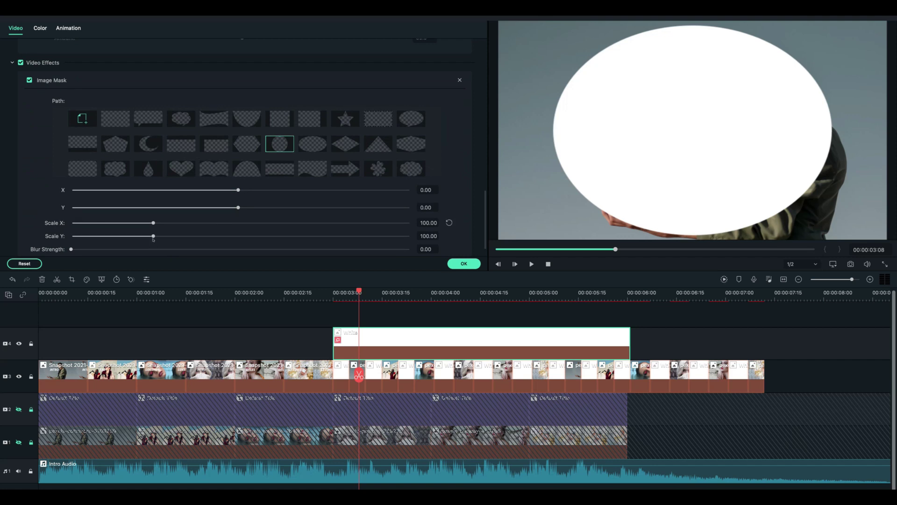
{"action": "mouse_move", "coordinate": [153, 238]}
{"action": "left_mouse_down"}
{"action": "mouse_move", "coordinate": [116, 237]}
{"action": "mouse_move", "coordinate": [112, 248]}
{"action": "mouse_move", "coordinate": [102, 238]}
{"action": "mouse_move", "coordinate": [134, 223]}
{"action": "mouse_move", "coordinate": [153, 236]}
{"action": "left_mouse_up"}
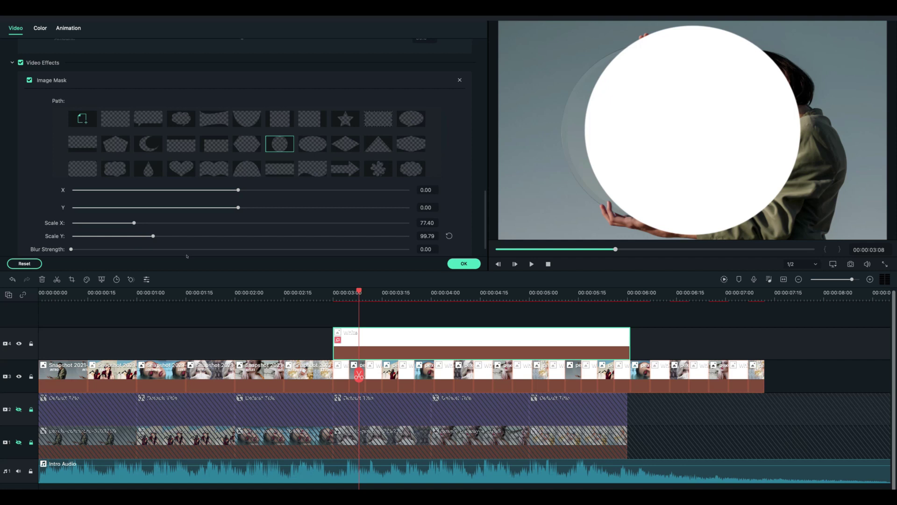
{"action": "scroll", "coordinate": [187, 256], "scroll_direction": "down", "scroll_amount": 1}
{"action": "left_click", "coordinate": [72, 253]}
- Reduce the mask's Scale X and Scale Y to leave a small round opening in the centre of the frame
{"action": "scroll", "coordinate": [195, 228], "scroll_direction": "up", "scroll_amount": 10}
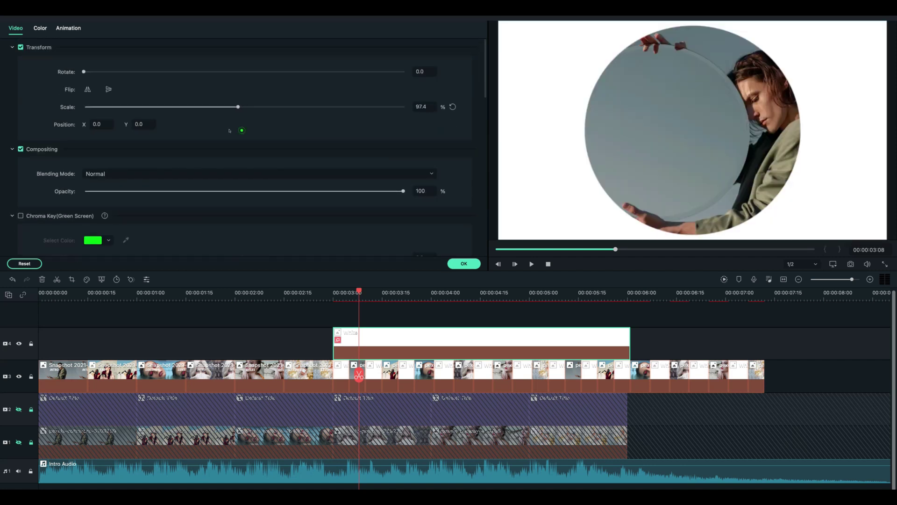
{"action": "scroll", "coordinate": [255, 152], "scroll_direction": "down", "scroll_amount": 6}
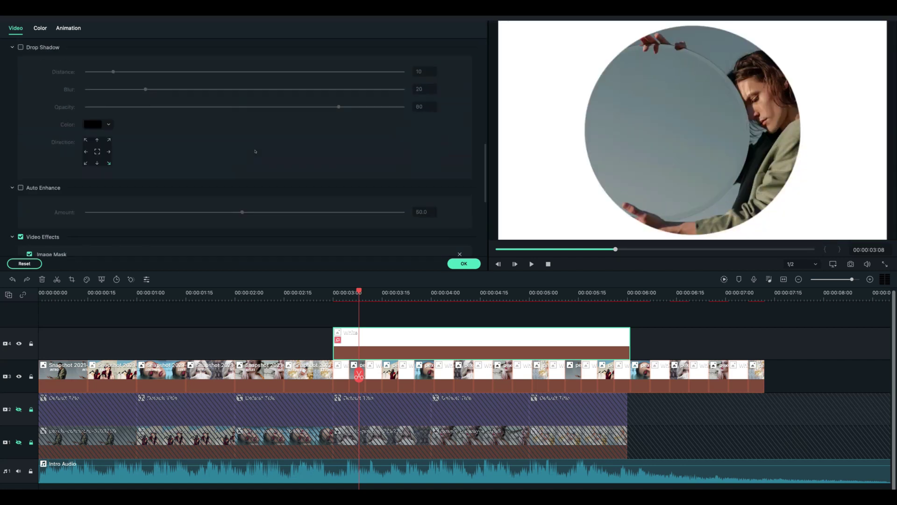
{"action": "scroll", "coordinate": [255, 152], "scroll_direction": "down", "scroll_amount": 6}
{"action": "left_click_drag", "start_coordinate": [134, 198], "coordinate": [93, 198]}
{"action": "left_click_drag", "start_coordinate": [153, 211], "coordinate": [85, 198]}
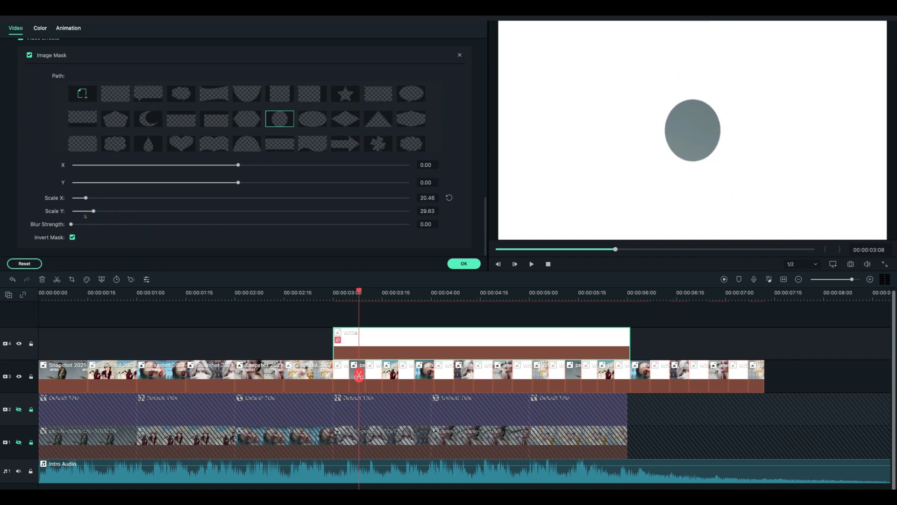
{"action": "left_click_drag", "start_coordinate": [95, 229], "coordinate": [91, 228]}
- Add custom animation keyframes that take the white clip's scale from over 380% near its start to 100% near its end
{"action": "scroll", "coordinate": [321, 237], "scroll_direction": "up", "scroll_amount": 10}
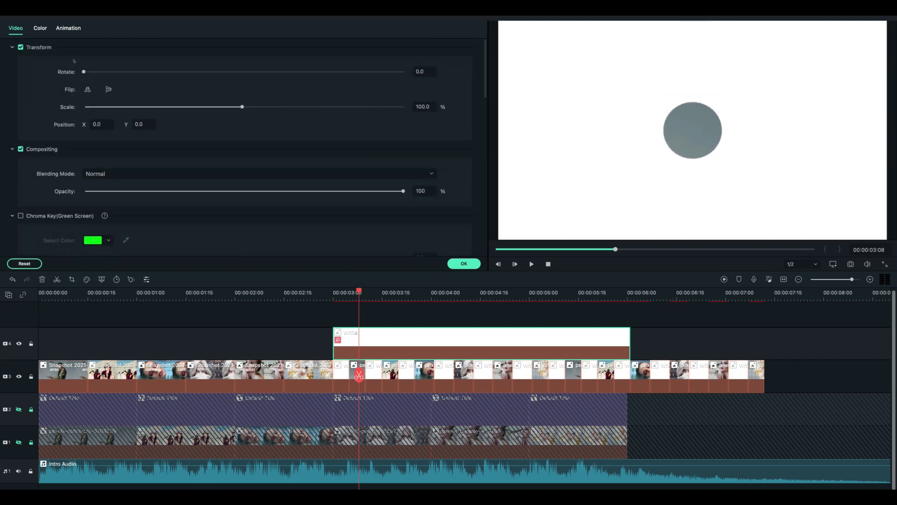
{"action": "left_click", "coordinate": [68, 28]}
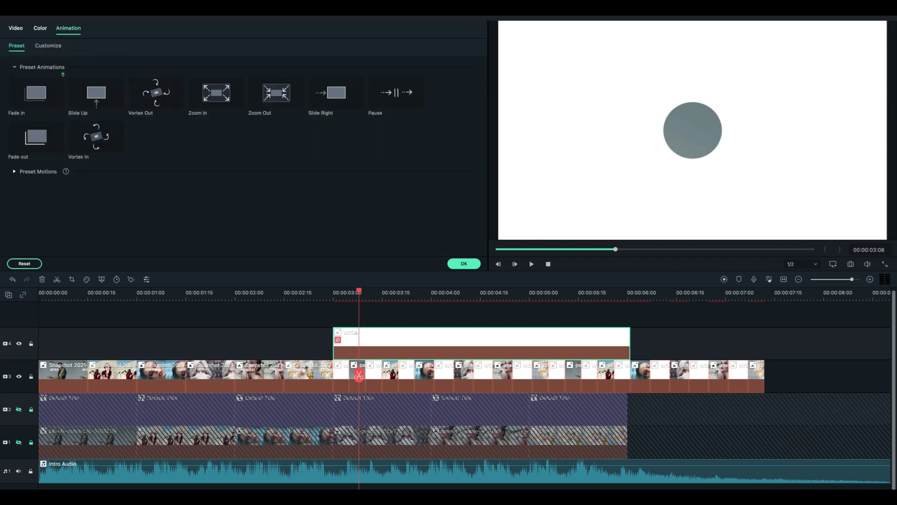
{"action": "left_click", "coordinate": [48, 46]}
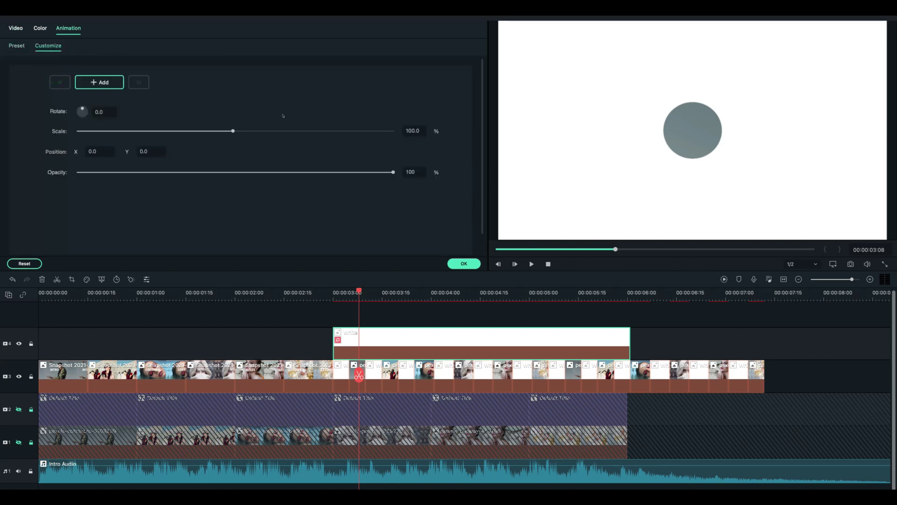
{"action": "left_click", "coordinate": [107, 111]}
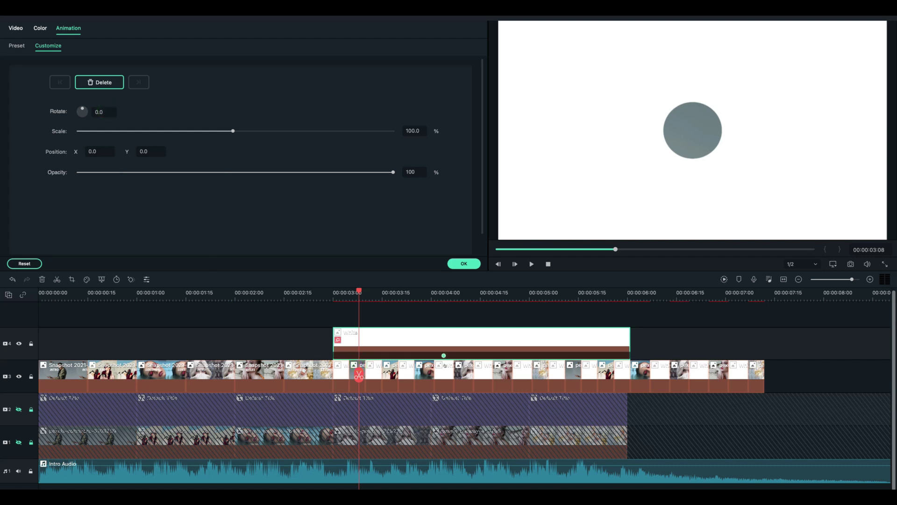
{"action": "mouse_move", "coordinate": [358, 376]}
{"action": "left_mouse_down"}
{"action": "mouse_move", "coordinate": [372, 376]}
{"action": "mouse_move", "coordinate": [337, 377]}
{"action": "mouse_move", "coordinate": [353, 376]}
{"action": "left_mouse_up"}
{"action": "left_click_drag", "start_coordinate": [232, 131], "coordinate": [313, 131]}
{"action": "left_click_drag", "start_coordinate": [315, 165], "coordinate": [399, 155]}
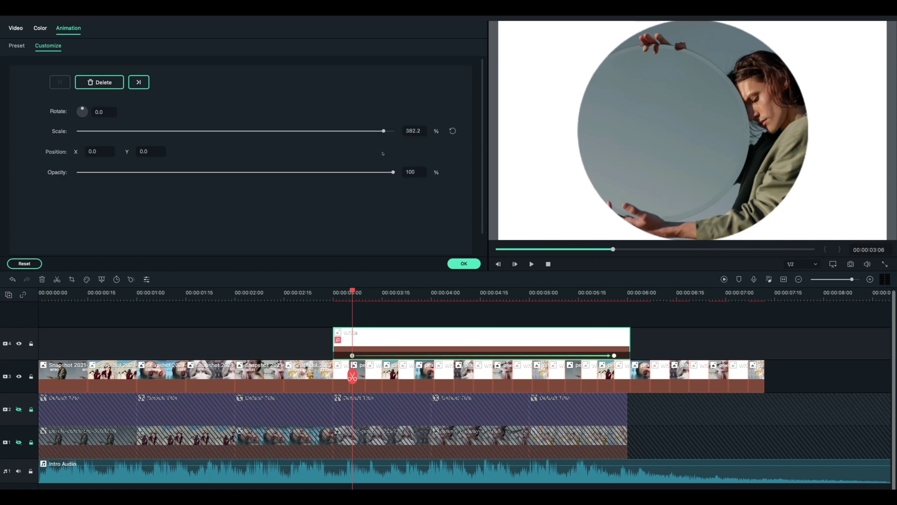
{"action": "left_click", "coordinate": [464, 263]}
- Play the timeline from just before the masked white clip to check the circle animation
{"action": "left_click", "coordinate": [310, 292]}
{"action": "key", "text": "space"}
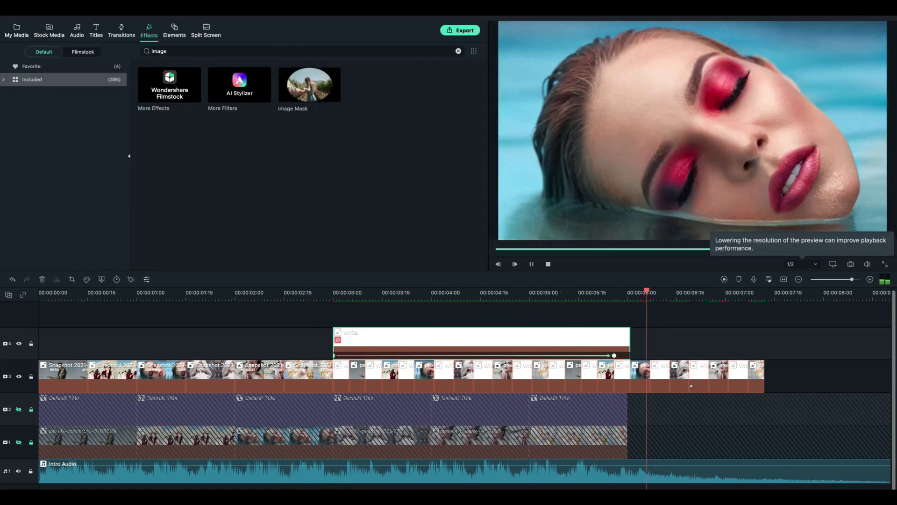
{"action": "key", "text": "space"}
- Shorten the masked white clip to end at 00:00:05:01 and move its last keyframe closer to the clip's end
{"action": "left_click_drag", "start_coordinate": [647, 293], "coordinate": [615, 292]}
{"action": "left_click_drag", "start_coordinate": [630, 343], "coordinate": [533, 343]}
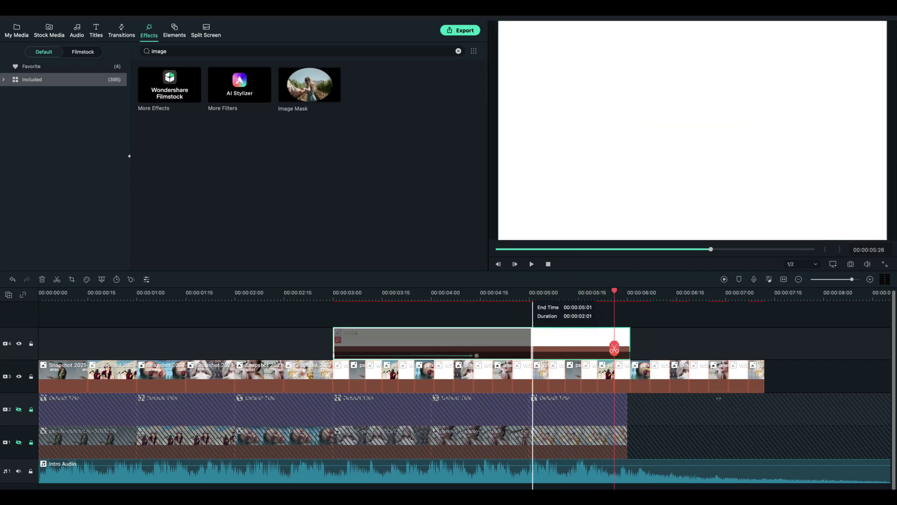
{"action": "left_click_drag", "start_coordinate": [307, 292], "coordinate": [477, 292]}
{"action": "left_click_drag", "start_coordinate": [477, 356], "coordinate": [510, 356]}
{"action": "left_click_drag", "start_coordinate": [477, 292], "coordinate": [494, 292]}
{"action": "left_click_drag", "start_coordinate": [493, 348], "coordinate": [365, 356]}
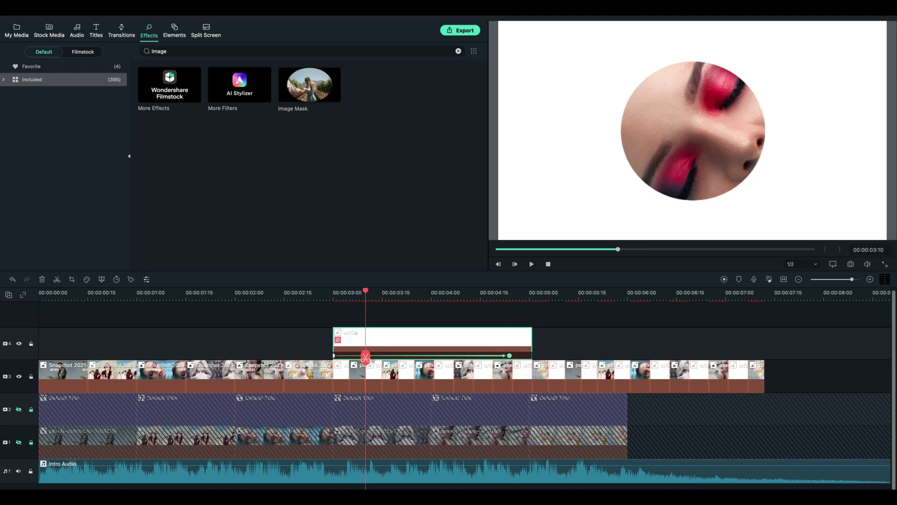
- Shorten the alternating white and photo pieces beneath the masked clip to three frames each, starting at 00:00:03:00
{"action": "left_click", "coordinate": [640, 379]}
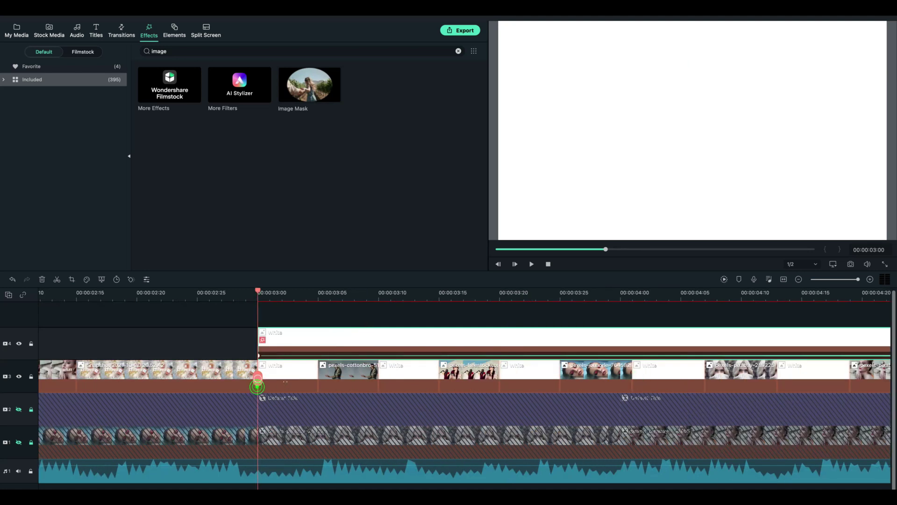
{"action": "left_click", "coordinate": [289, 382]}
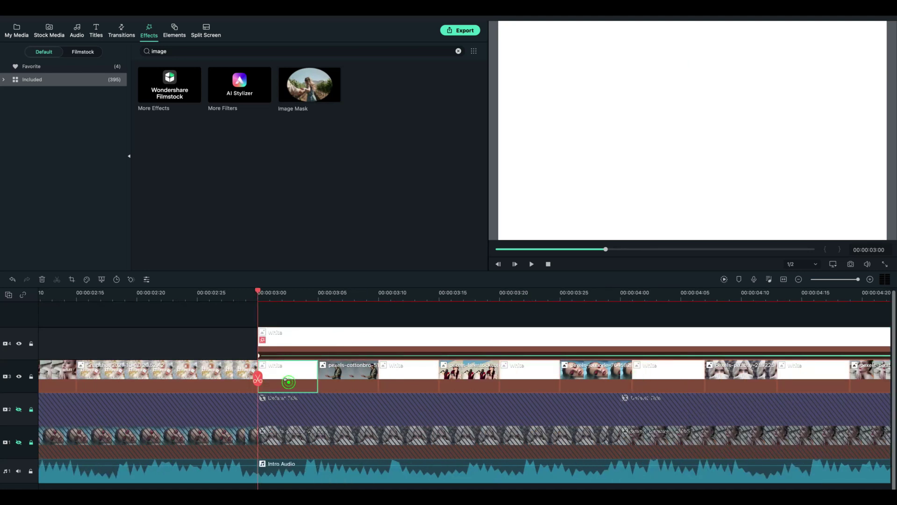
{"action": "mouse_move", "coordinate": [285, 379]}
{"action": "left_mouse_down"}
{"action": "mouse_move", "coordinate": [304, 378]}
{"action": "mouse_move", "coordinate": [293, 374]}
{"action": "left_mouse_up"}
{"action": "key", "text": "Right"}
{"action": "key", "text": "Right"}
{"action": "key", "text": "Right"}
{"action": "left_click_drag", "start_coordinate": [354, 374], "coordinate": [330, 375]}
{"action": "key", "text": "Right"}
{"action": "key", "text": "Right"}
{"action": "key", "text": "Right"}
{"action": "left_click_drag", "start_coordinate": [390, 375], "coordinate": [366, 374]}
{"action": "key", "text": "Right"}
{"action": "key", "text": "Right"}
{"action": "key", "text": "Right"}
{"action": "left_click_drag", "start_coordinate": [427, 375], "coordinate": [403, 375]}
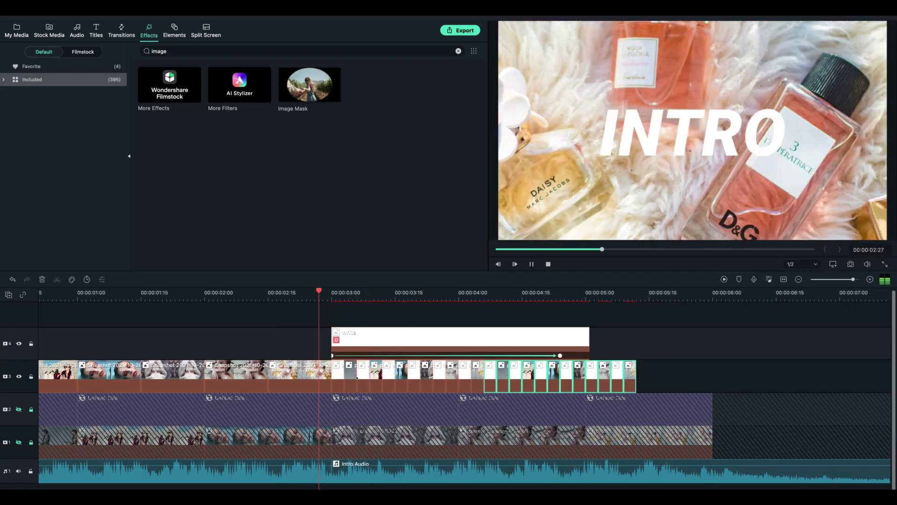
- Place the project photo of the woman lying in water on a new track above the masked white clip, starting at 00:00:04:24
{"action": "left_click_drag", "start_coordinate": [319, 373], "coordinate": [556, 369]}
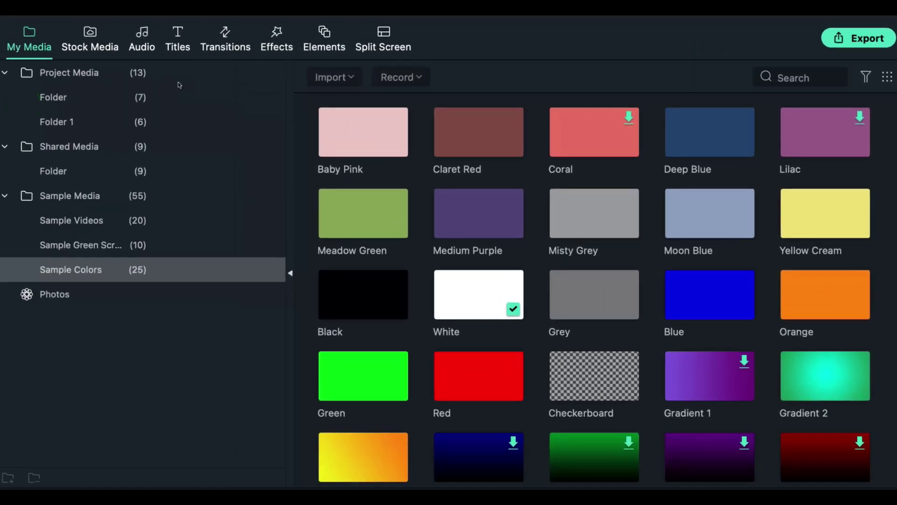
{"action": "left_click", "coordinate": [61, 66]}
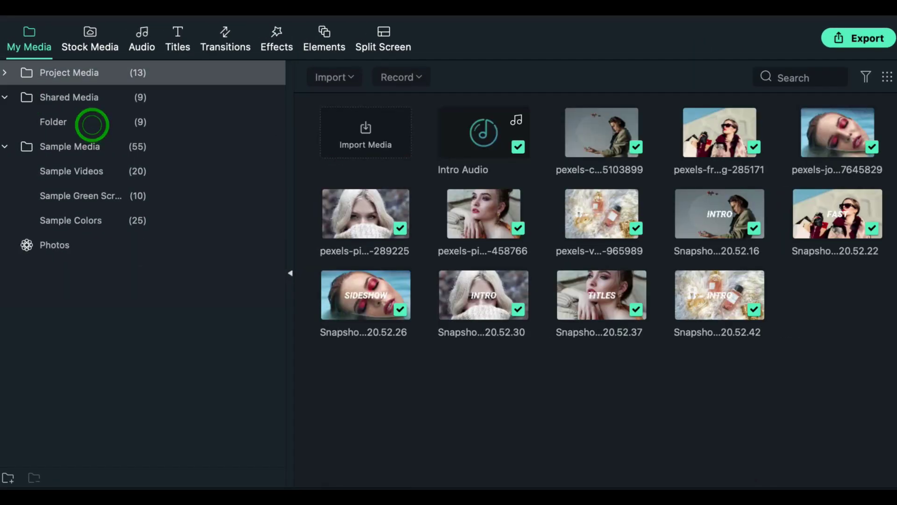
{"action": "left_click_drag", "start_coordinate": [828, 177], "coordinate": [645, 348]}
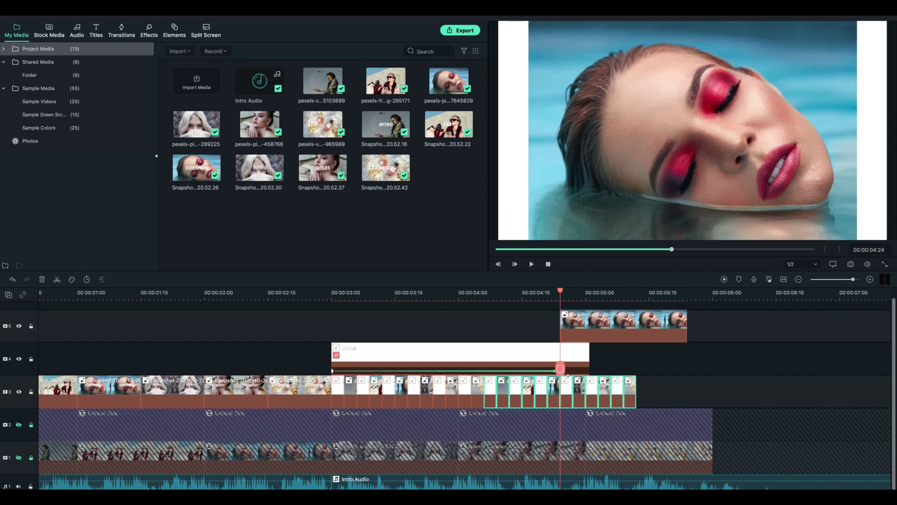
- Apply the Image Mask utility effect to the newly added photo above the white clip
{"action": "left_click_drag", "start_coordinate": [561, 374], "coordinate": [573, 374]}
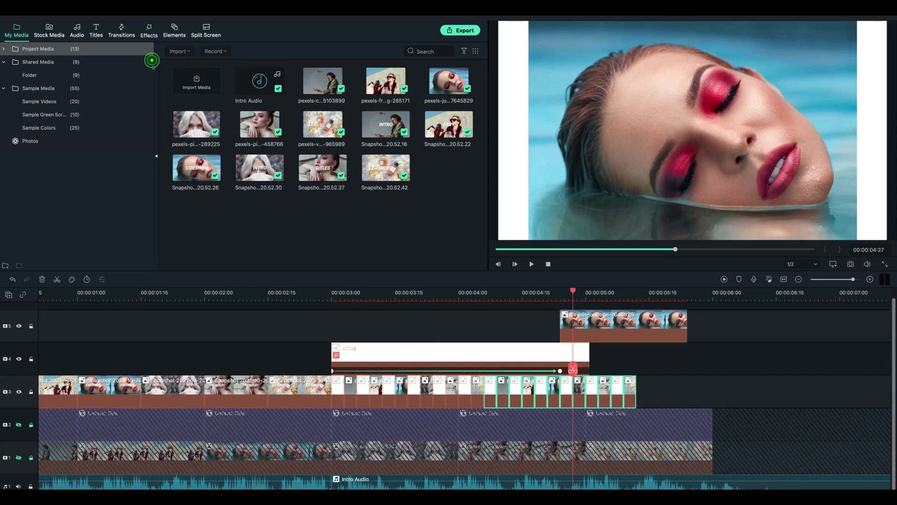
{"action": "left_click", "coordinate": [44, 111]}
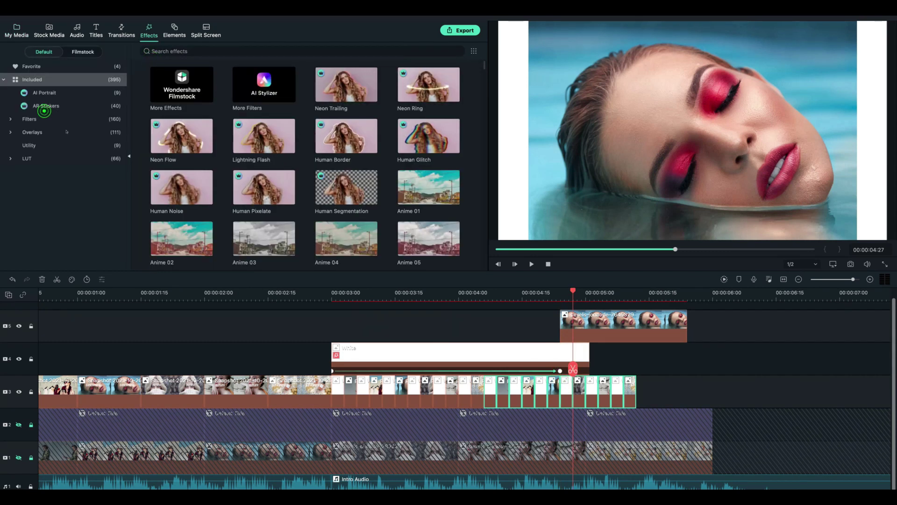
{"action": "left_click", "coordinate": [31, 168]}
{"action": "left_click_drag", "start_coordinate": [436, 112], "coordinate": [599, 326]}
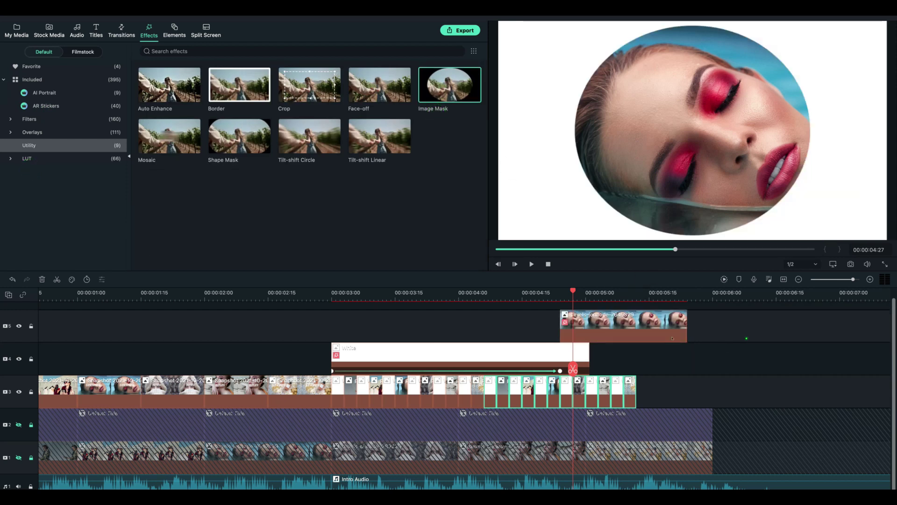
- Scale the masked photo down to 27.1% and shape its image mask with the circle path, using 98.85 for Scale X
{"action": "left_click", "coordinate": [643, 339]}
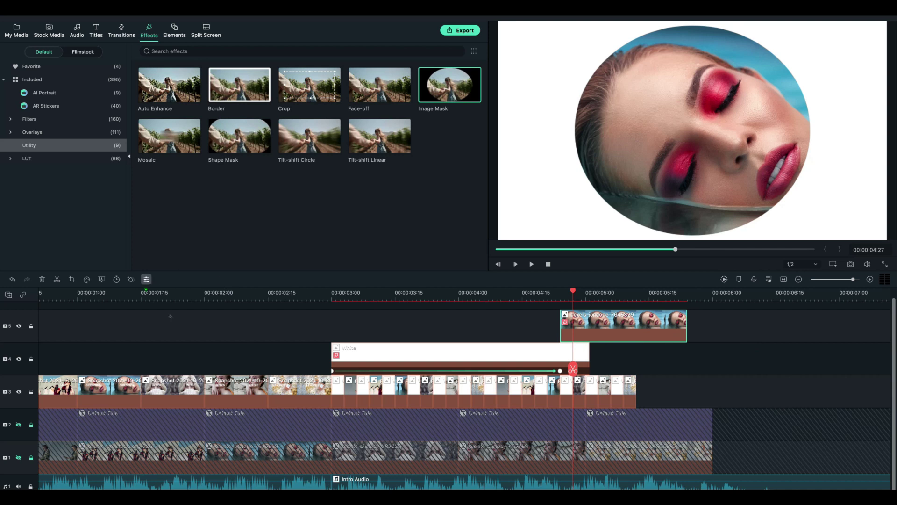
{"action": "left_click", "coordinate": [146, 279]}
{"action": "left_click", "coordinate": [15, 28]}
{"action": "left_click_drag", "start_coordinate": [244, 106], "coordinate": [125, 107]}
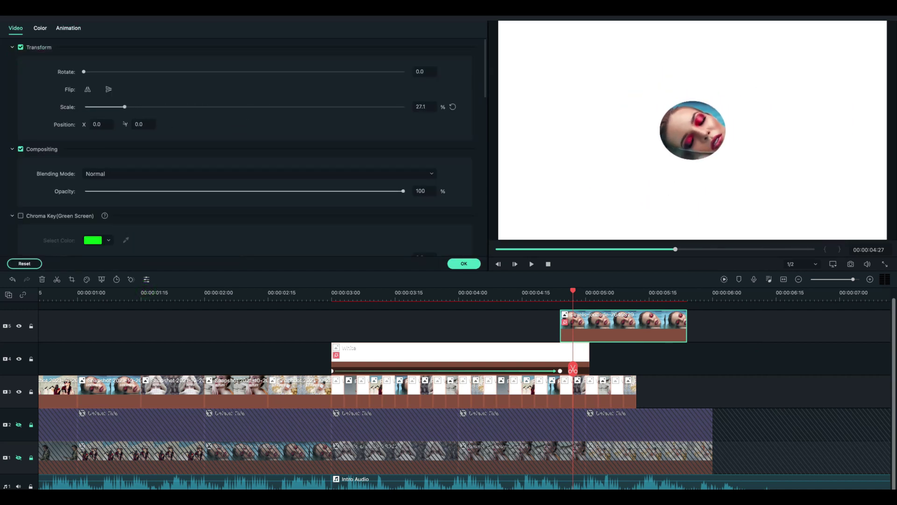
{"action": "scroll", "coordinate": [158, 216], "scroll_direction": "down", "scroll_amount": 10}
{"action": "scroll", "coordinate": [158, 215], "scroll_direction": "up", "scroll_amount": 1}
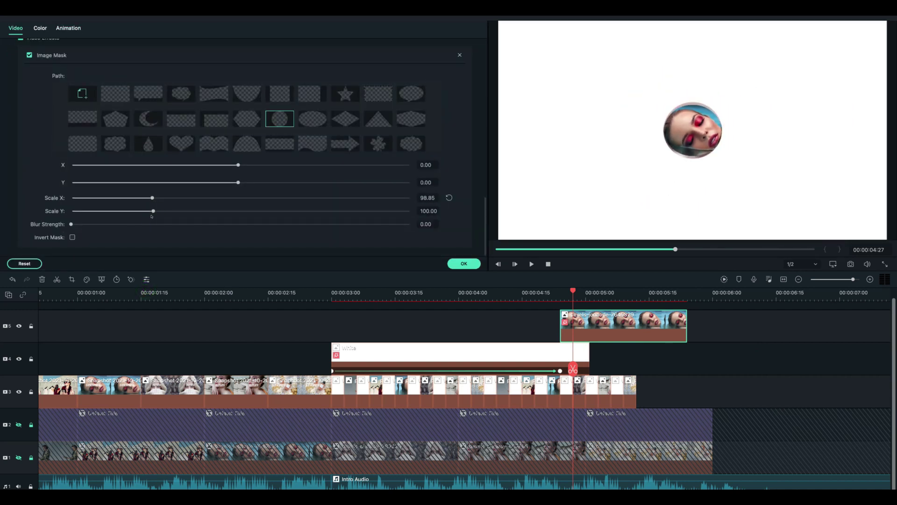
{"action": "mouse_move", "coordinate": [573, 369]}
{"action": "left_mouse_down"}
{"action": "mouse_move", "coordinate": [594, 368]}
{"action": "mouse_move", "coordinate": [569, 368]}
{"action": "mouse_move", "coordinate": [576, 367]}
{"action": "left_mouse_up"}
{"action": "left_click", "coordinate": [569, 368]}
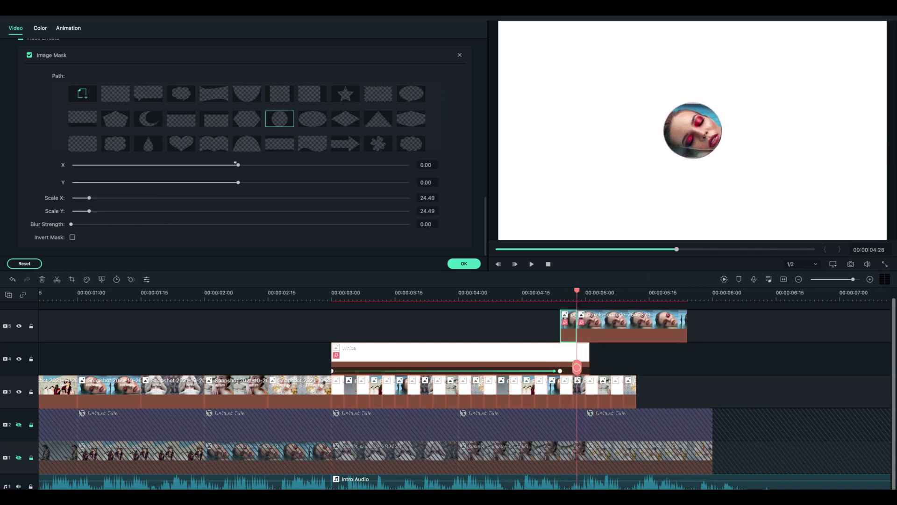
{"action": "scroll", "coordinate": [121, 131], "scroll_direction": "up", "scroll_amount": 10}
{"action": "key", "text": "super+z"}
{"action": "left_click", "coordinate": [709, 337]}
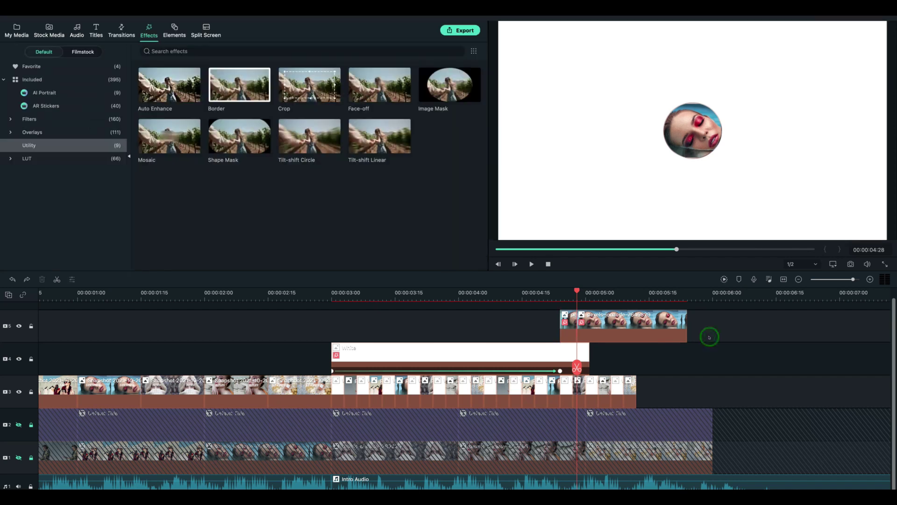
- Adjust the photo's circular mask to Scale X 92.87 and Scale Y 102.01
{"action": "left_click_drag", "start_coordinate": [726, 331], "coordinate": [663, 318]}
{"action": "double_click", "coordinate": [663, 323]}
{"action": "scroll", "coordinate": [212, 183], "scroll_direction": "down", "scroll_amount": 8}
{"action": "scroll", "coordinate": [140, 222], "scroll_direction": "down", "scroll_amount": 10}
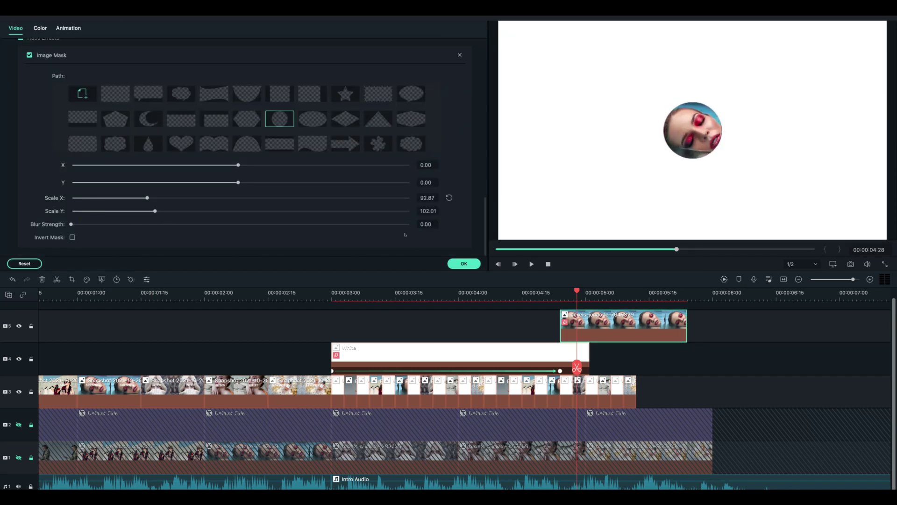
{"action": "left_click", "coordinate": [464, 264]}
- Animate the circular photo's opacity with keyframes from 0% at 00:00:04:24 to 100% at 00:00:05:01
{"action": "left_click", "coordinate": [146, 279]}
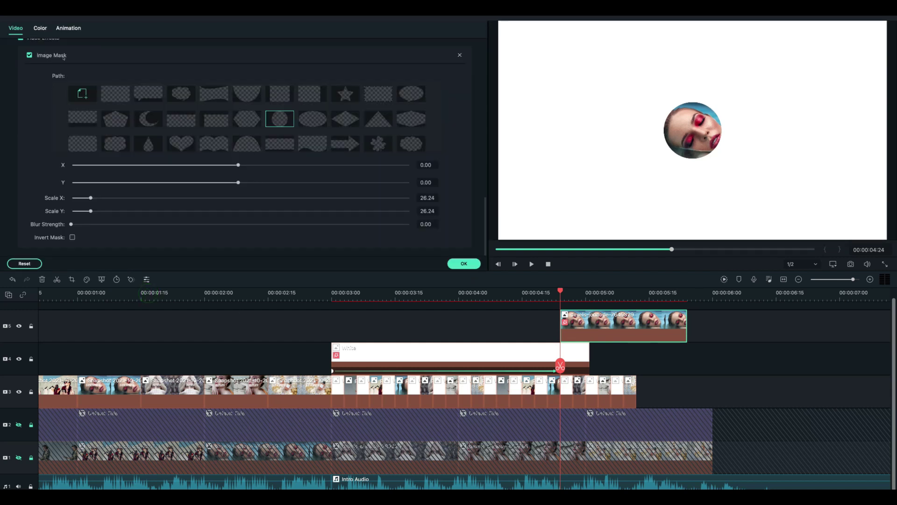
{"action": "left_click", "coordinate": [69, 28]}
{"action": "left_click_drag", "start_coordinate": [393, 172], "coordinate": [75, 187]}
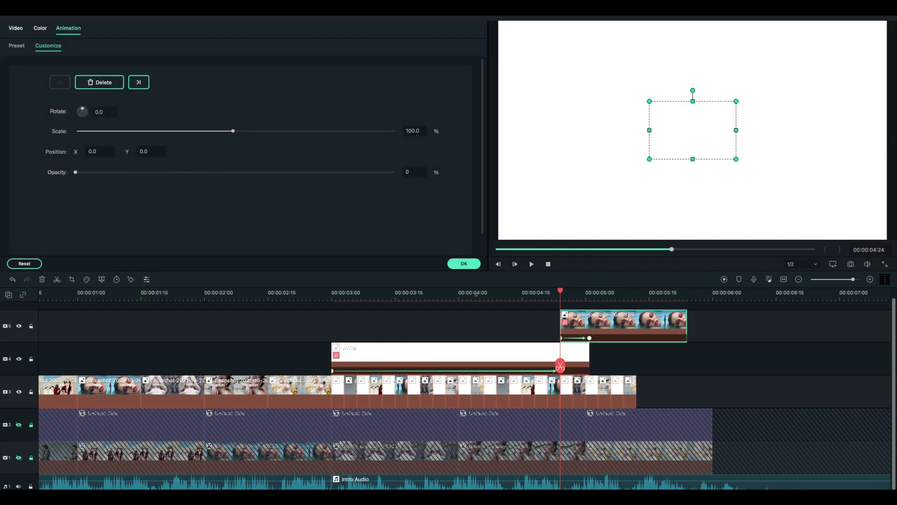
- Delete the alternating white and photo pieces that lie after 00:00:04:24
{"action": "mouse_move", "coordinate": [552, 371]}
{"action": "left_mouse_down"}
{"action": "mouse_move", "coordinate": [615, 370]}
{"action": "mouse_move", "coordinate": [560, 369]}
{"action": "left_mouse_up"}
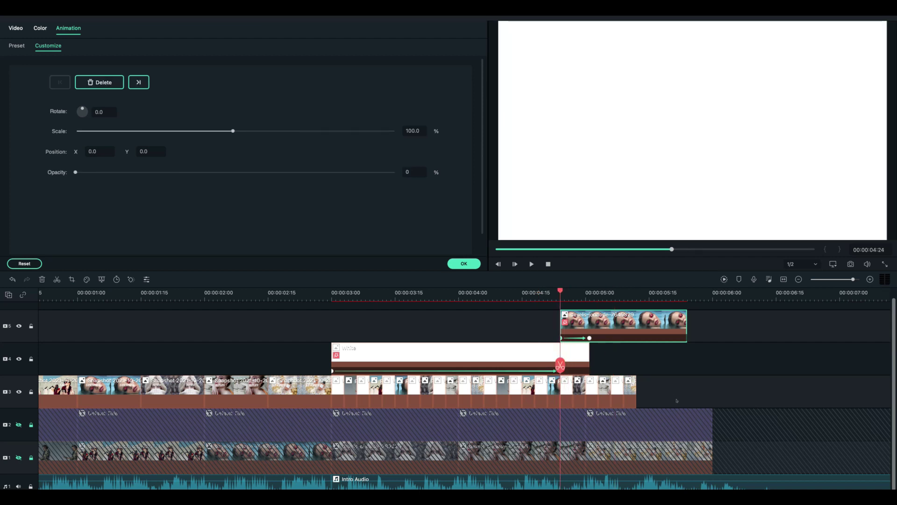
{"action": "left_click_drag", "start_coordinate": [685, 391], "coordinate": [563, 399]}
{"action": "key", "text": "Delete"}
- Move the circular photo, the masked white clip and the whole photo sequence up one track to free track 3
{"action": "left_click_drag", "start_coordinate": [561, 367], "coordinate": [590, 365]}
{"action": "left_click_drag", "start_coordinate": [731, 327], "coordinate": [48, 369]}
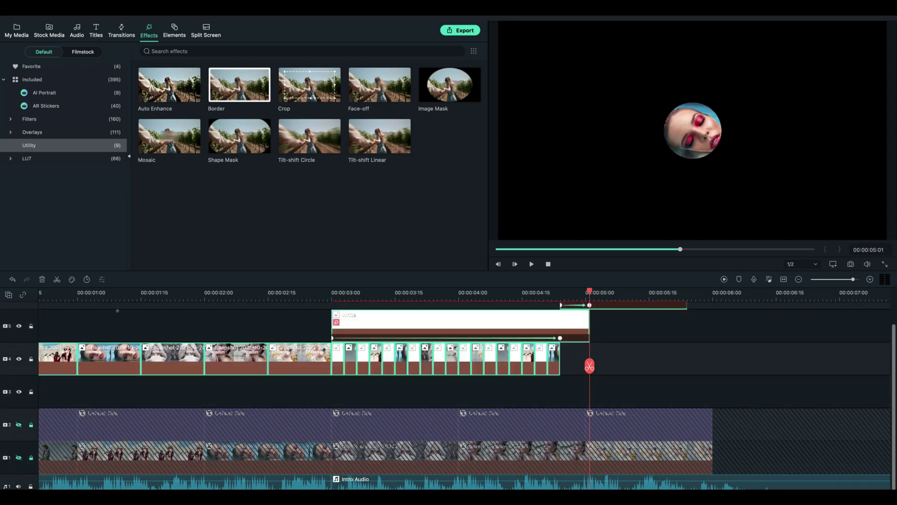
{"action": "left_click", "coordinate": [194, 398]}
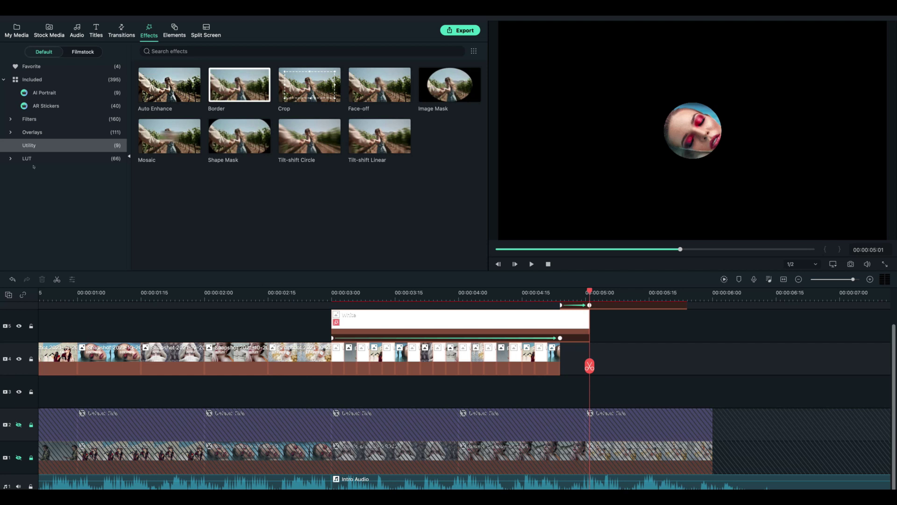
- Add the White sample color to track 3 as a background running from the timeline's start to 00:00:06:00
{"action": "left_click", "coordinate": [17, 31]}
{"action": "left_click", "coordinate": [39, 128]}
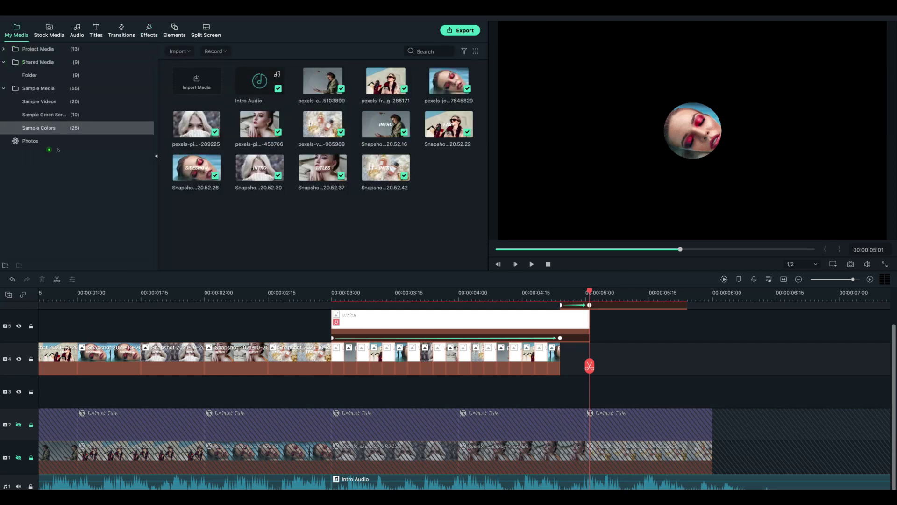
{"action": "left_click_drag", "start_coordinate": [254, 189], "coordinate": [542, 398]}
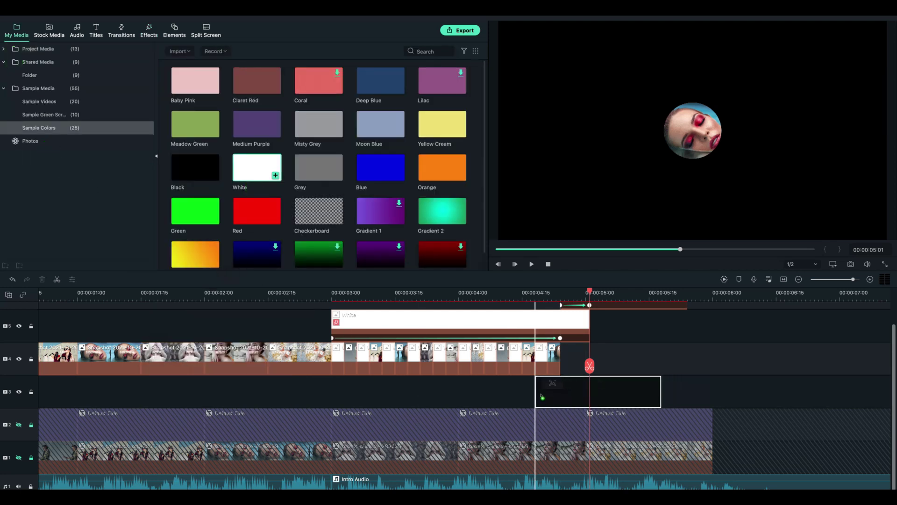
{"action": "left_click_drag", "start_coordinate": [606, 384], "coordinate": [606, 383]}
{"action": "left_click_drag", "start_coordinate": [532, 393], "coordinate": [26, 392]}
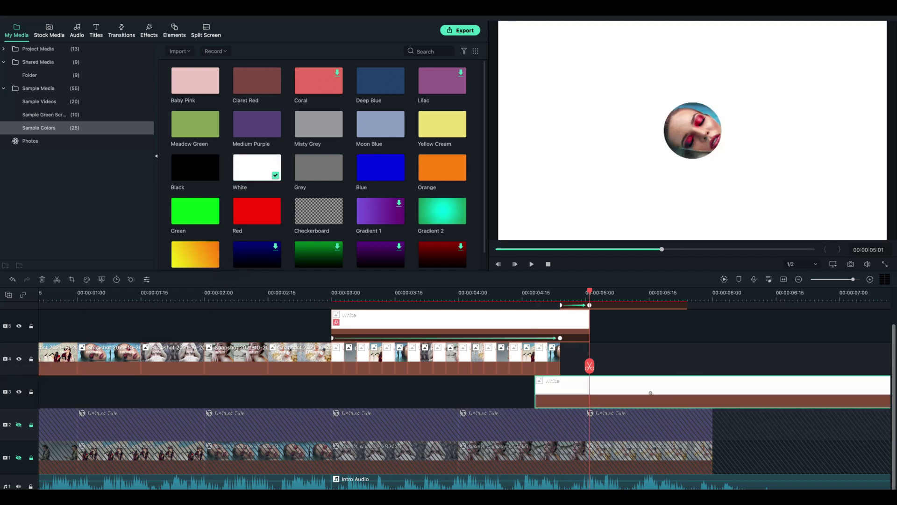
{"action": "left_click_drag", "start_coordinate": [673, 395], "coordinate": [148, 397]}
{"action": "left_click_drag", "start_coordinate": [569, 395], "coordinate": [540, 399]}
{"action": "left_click_drag", "start_coordinate": [596, 392], "coordinate": [712, 390]}
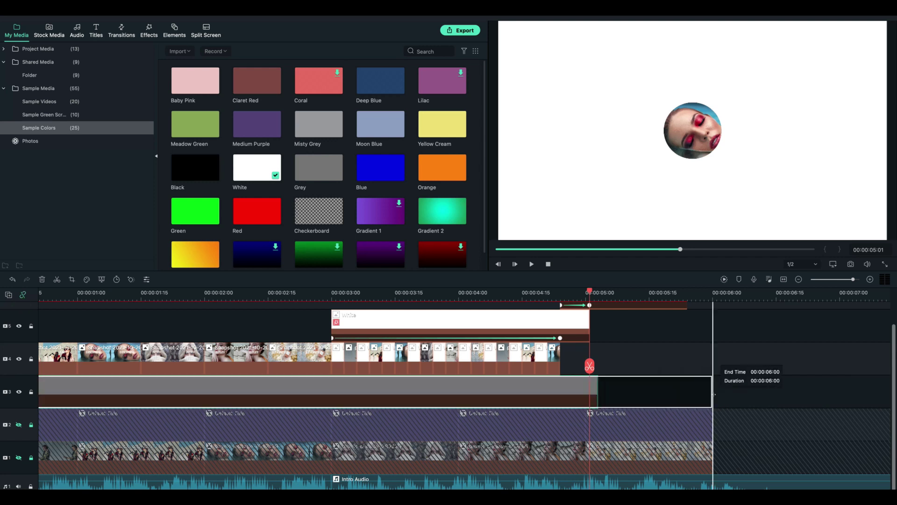
- Extend the circular photo to end at 00:00:06:00 and play the timeline from 00:00:04:18 to check its fade-in
{"action": "left_click_drag", "start_coordinate": [590, 365], "coordinate": [649, 366]}
{"action": "scroll", "coordinate": [649, 366], "scroll_direction": "up", "scroll_amount": 3}
{"action": "left_click_drag", "start_coordinate": [589, 348], "coordinate": [712, 333]}
{"action": "left_click_drag", "start_coordinate": [676, 366], "coordinate": [535, 362]}
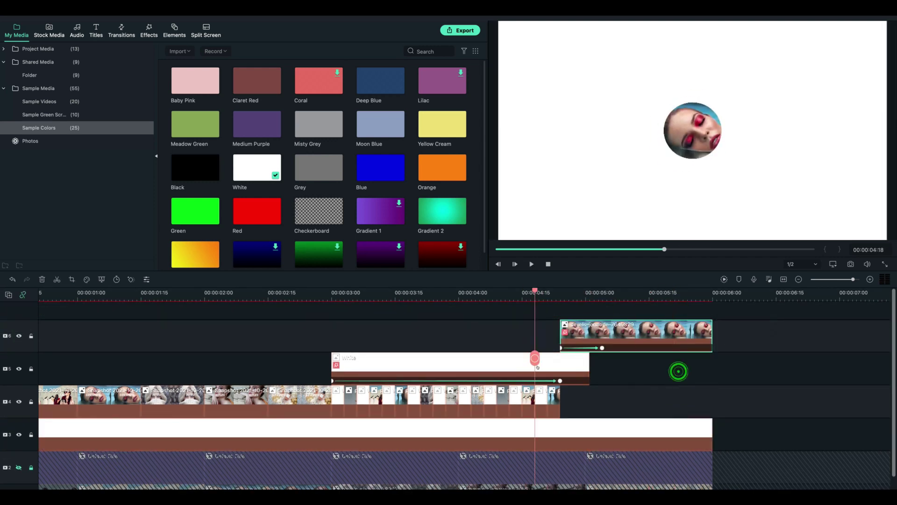
{"action": "key", "text": "space"}
- Add position keyframes to the circular photo at 00:00:05:12 and 00:00:05:18, setting Y to 199 at the second one
{"action": "left_click", "coordinate": [146, 280]}
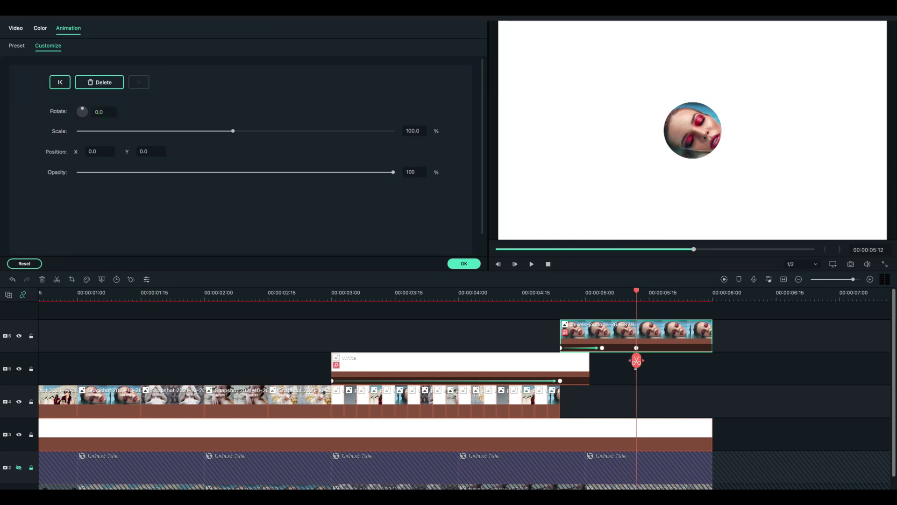
{"action": "left_click_drag", "start_coordinate": [637, 363], "coordinate": [646, 363]}
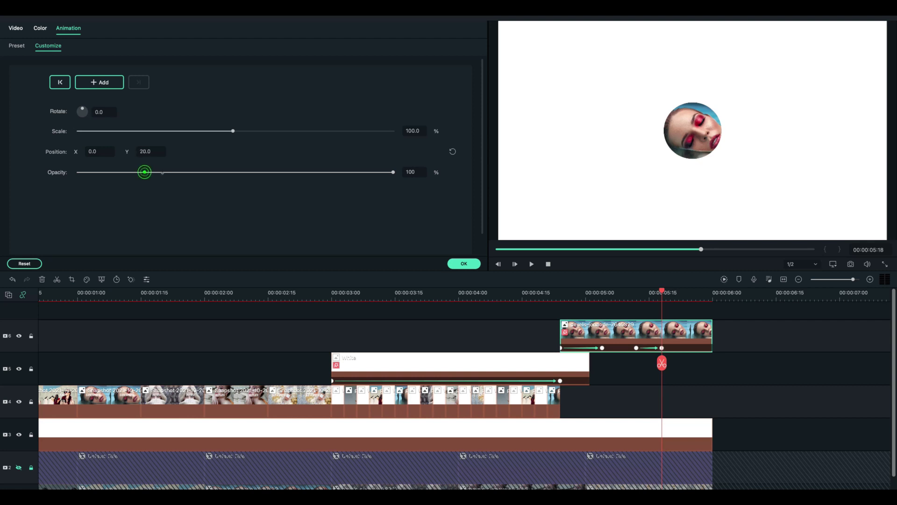
{"action": "left_click_drag", "start_coordinate": [163, 174], "coordinate": [250, 184]}
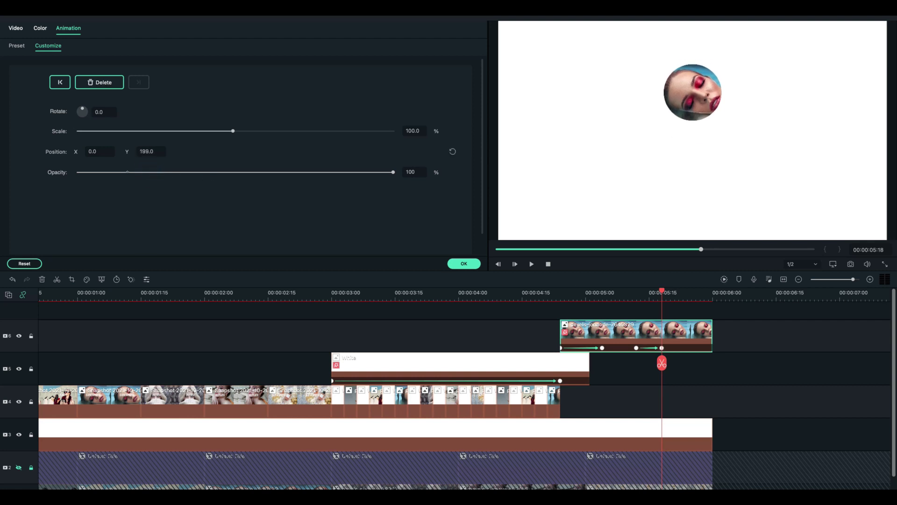
{"action": "left_click", "coordinate": [465, 263]}
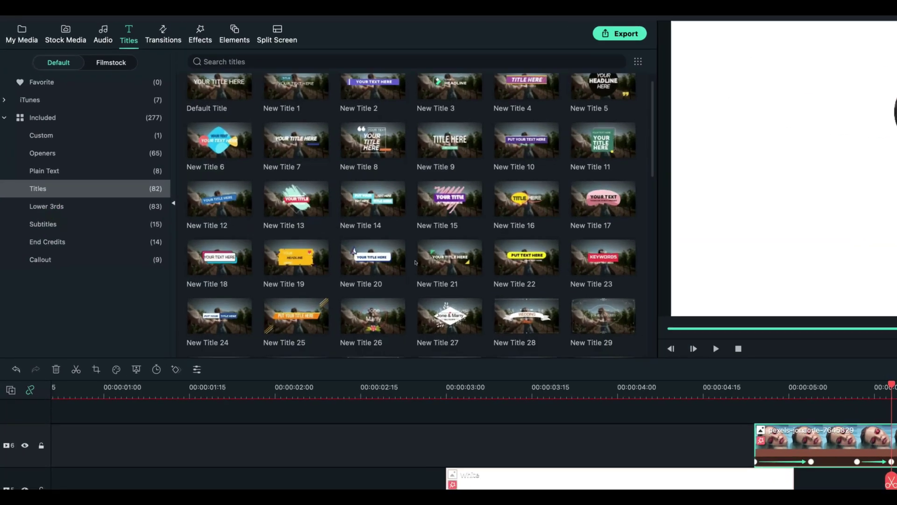
- Try the Title 31 template on a new track above the circular photo, starting at 00:00:05:01, and open it for editing
{"action": "left_click", "coordinate": [47, 206]}
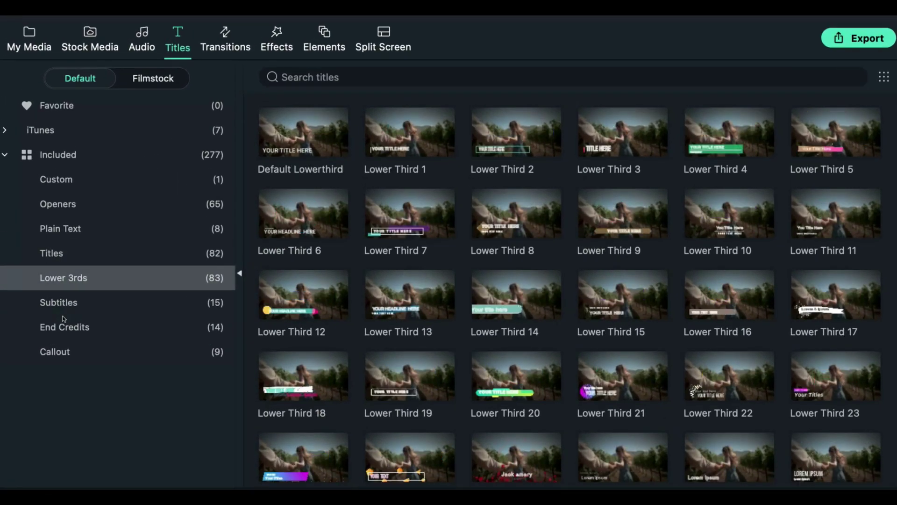
{"action": "left_click", "coordinate": [43, 224]}
{"action": "left_click", "coordinate": [37, 188]}
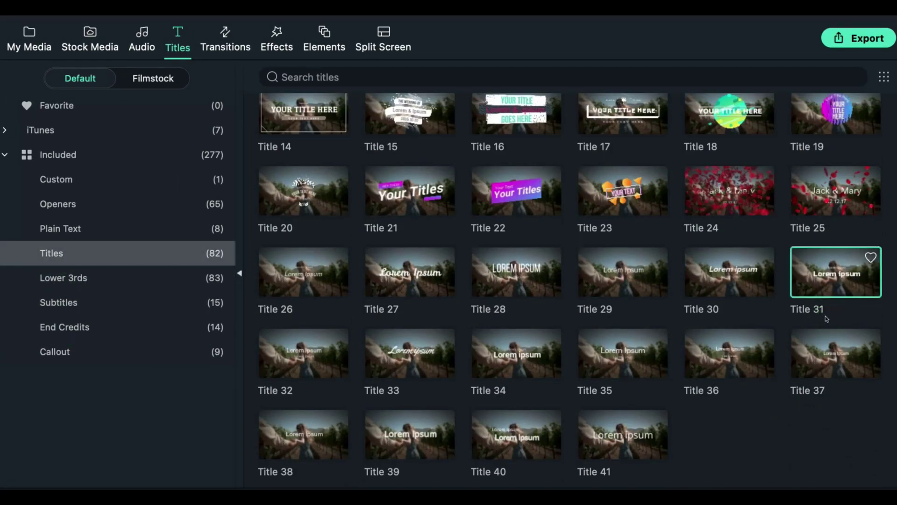
{"action": "left_click_drag", "start_coordinate": [827, 318], "coordinate": [624, 351]}
{"action": "double_click", "coordinate": [617, 336]}
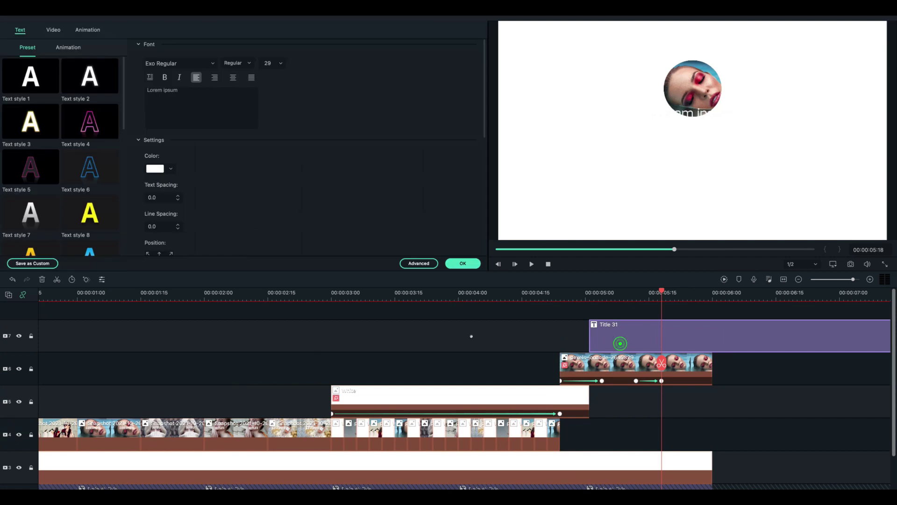
- Color both text lines of the Title 31 clip black
{"action": "left_click", "coordinate": [159, 169]}
{"action": "left_click", "coordinate": [170, 238]}
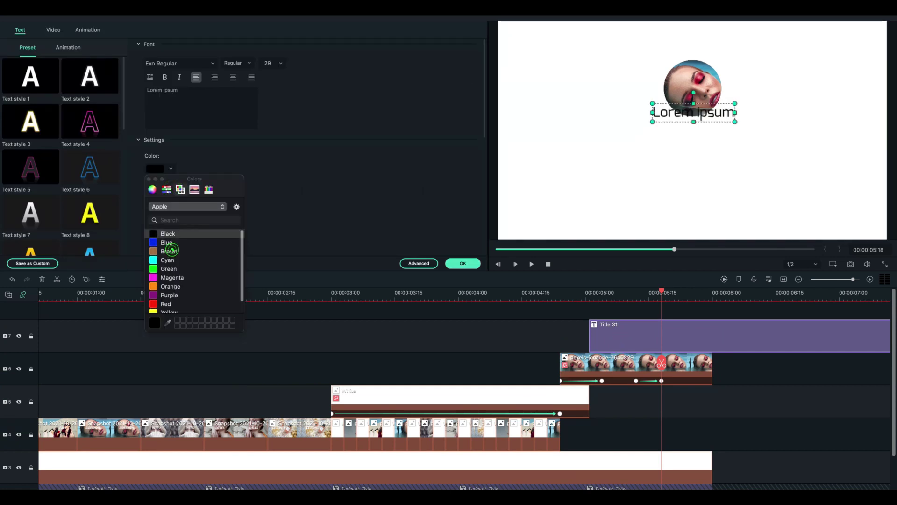
{"action": "left_click", "coordinate": [690, 162]}
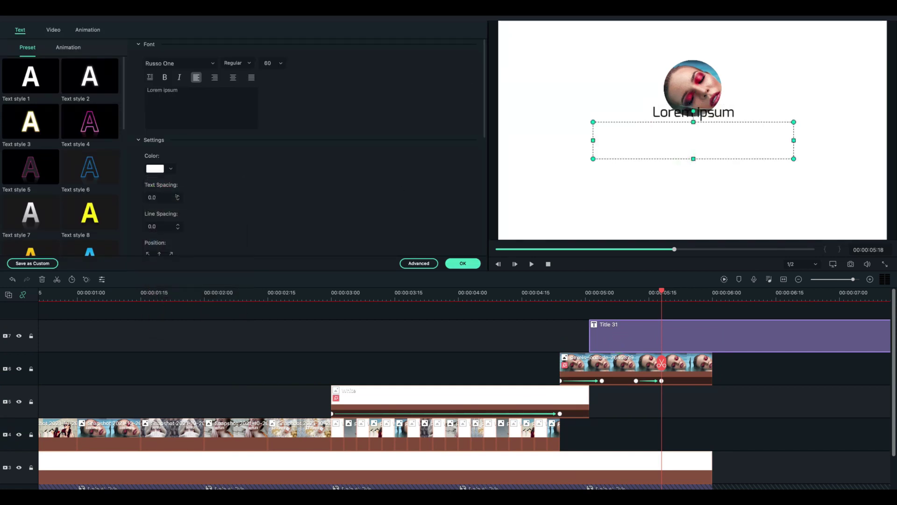
{"action": "left_click", "coordinate": [163, 168]}
{"action": "left_click", "coordinate": [169, 251]}
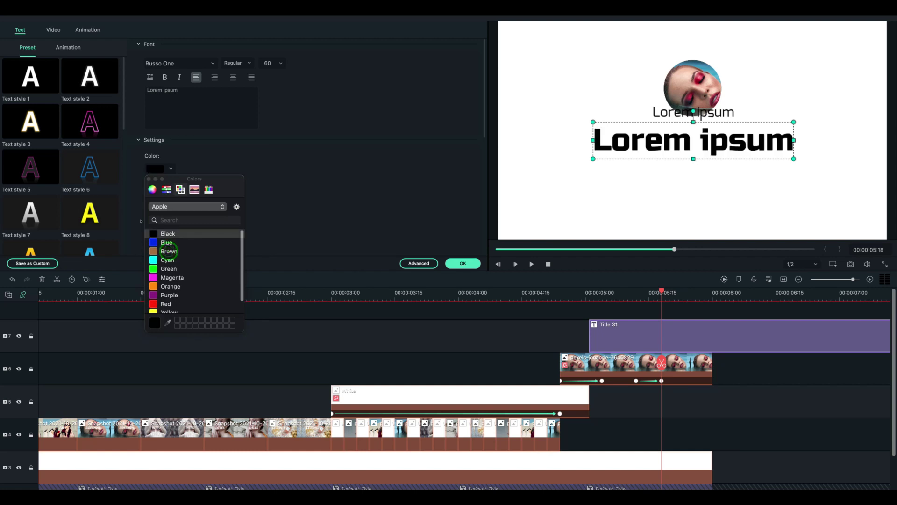
{"action": "left_click", "coordinate": [148, 179]}
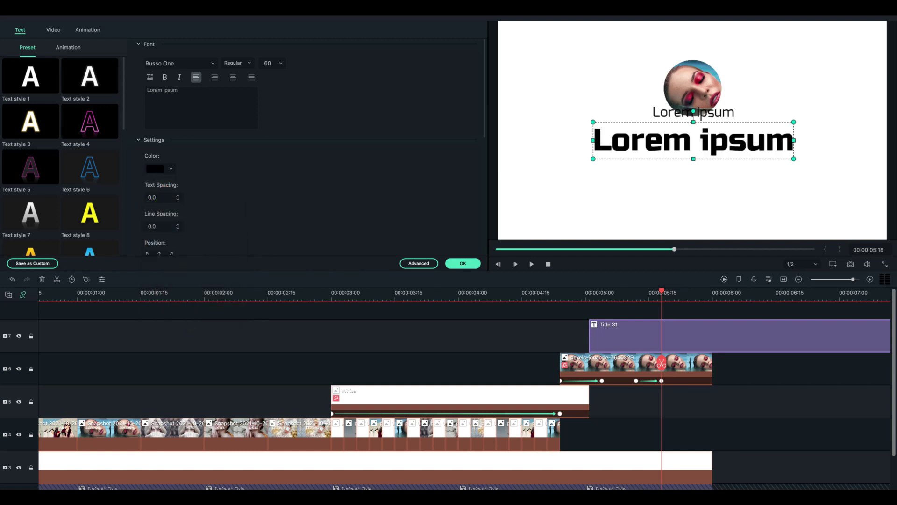
{"action": "left_click", "coordinate": [462, 263]}
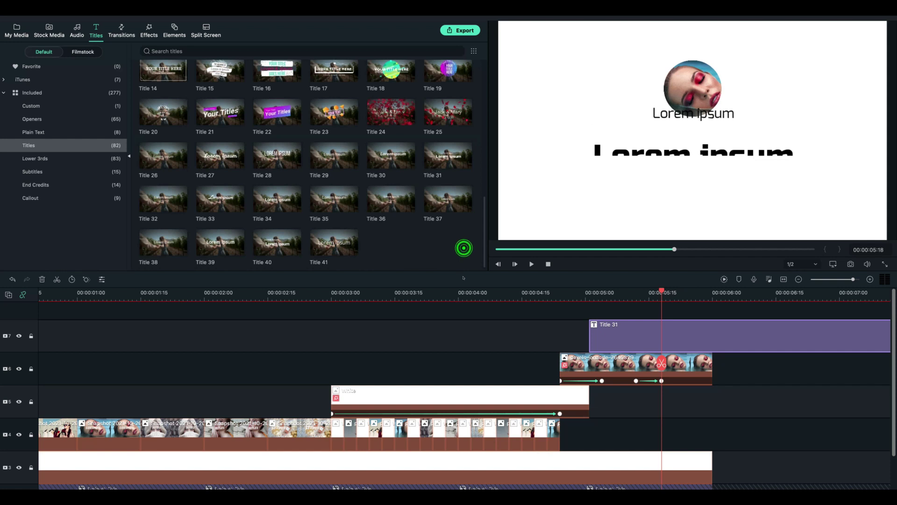
- Replace the Title 31 clip with the Title 35 template, starting at 00:00:05:01, and open it for editing
{"action": "left_click", "coordinate": [380, 220]}
{"action": "left_click_drag", "start_coordinate": [335, 216], "coordinate": [602, 335]}
{"action": "left_click", "coordinate": [102, 279]}
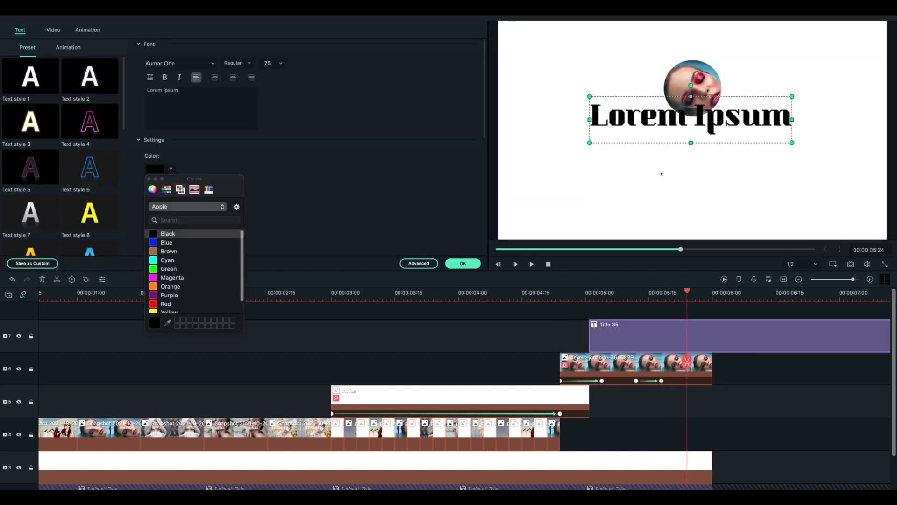
- Scale down both text lines of the Title 35 clip and arrange them just below the circular photo
{"action": "left_click", "coordinate": [53, 29]}
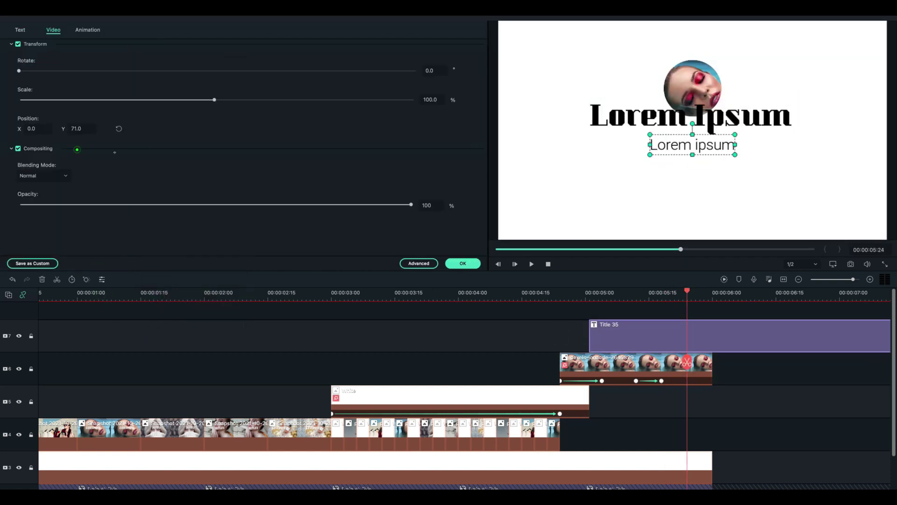
{"action": "left_click_drag", "start_coordinate": [214, 99], "coordinate": [151, 125]}
{"action": "left_click", "coordinate": [87, 29]}
{"action": "left_click", "coordinate": [20, 29]}
{"action": "left_click", "coordinate": [671, 158]}
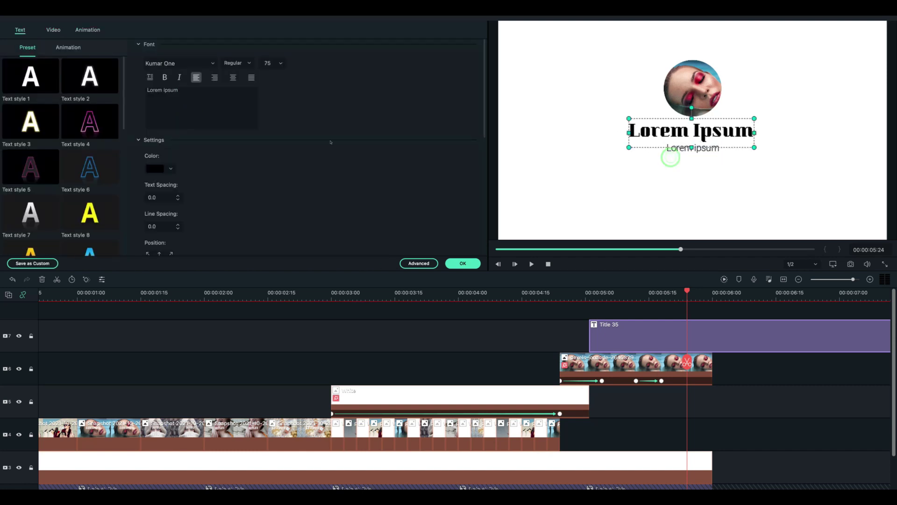
- Change the main line to "Filmora Creator" in a bold sans-serif font and the second line to "Fashion | Makeup | Dressing"
{"action": "left_click_drag", "start_coordinate": [180, 89], "coordinate": [80, 106]}
{"action": "type", "text": "Filmora Creator"}
{"action": "left_click", "coordinate": [180, 63]}
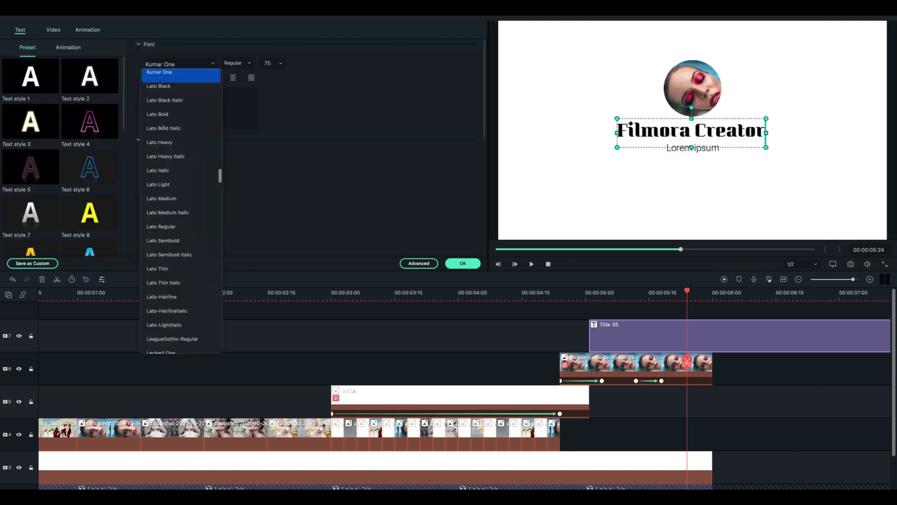
{"action": "left_click", "coordinate": [173, 100]}
{"action": "left_click", "coordinate": [180, 63]}
{"action": "left_click", "coordinate": [166, 186]}
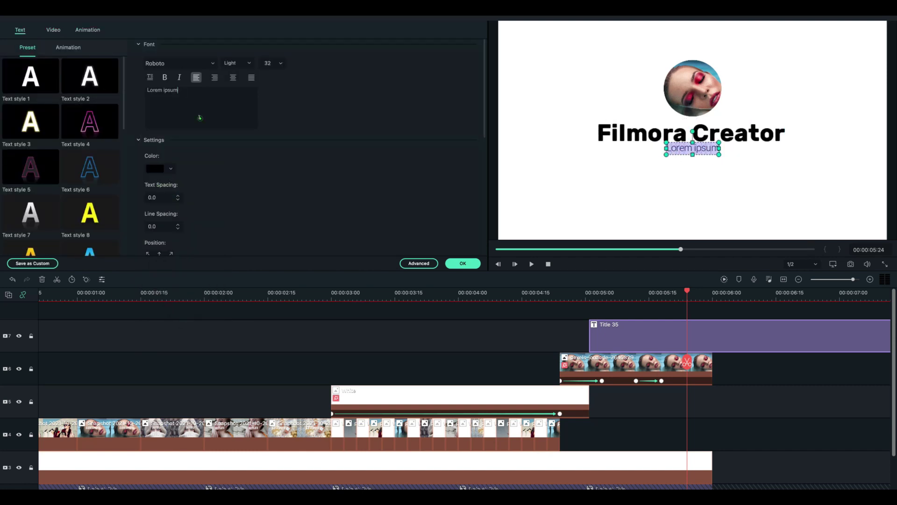
{"action": "left_click", "coordinate": [462, 263]}
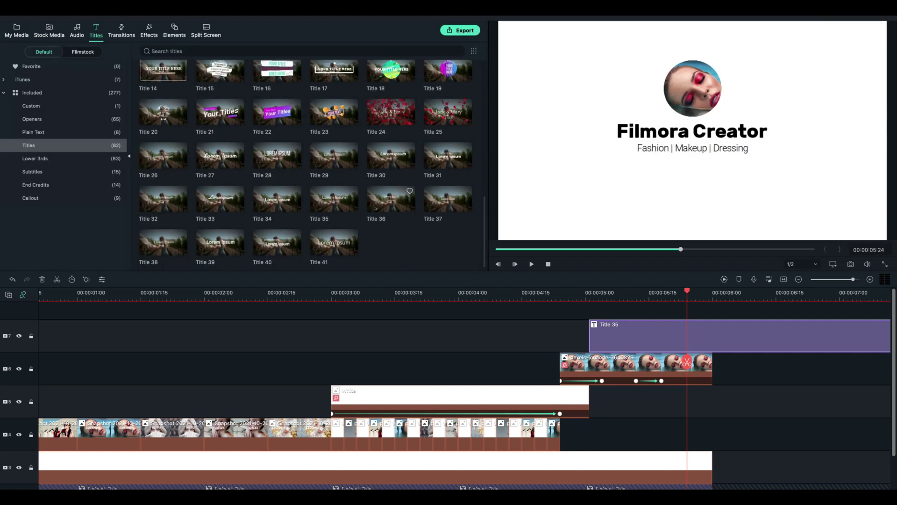
- Search the Filmstock elements for "youtube"
{"action": "scroll", "coordinate": [373, 203], "scroll_direction": "down", "scroll_amount": 1}
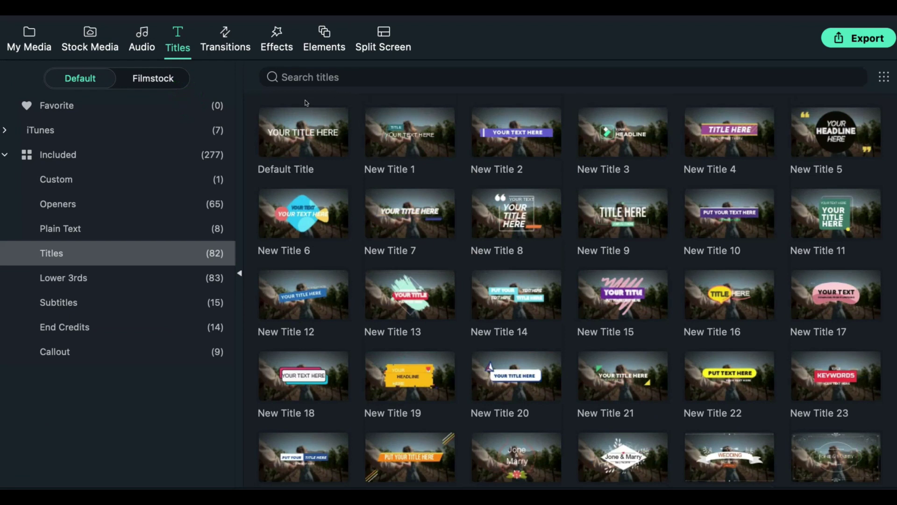
{"action": "left_click", "coordinate": [174, 31]}
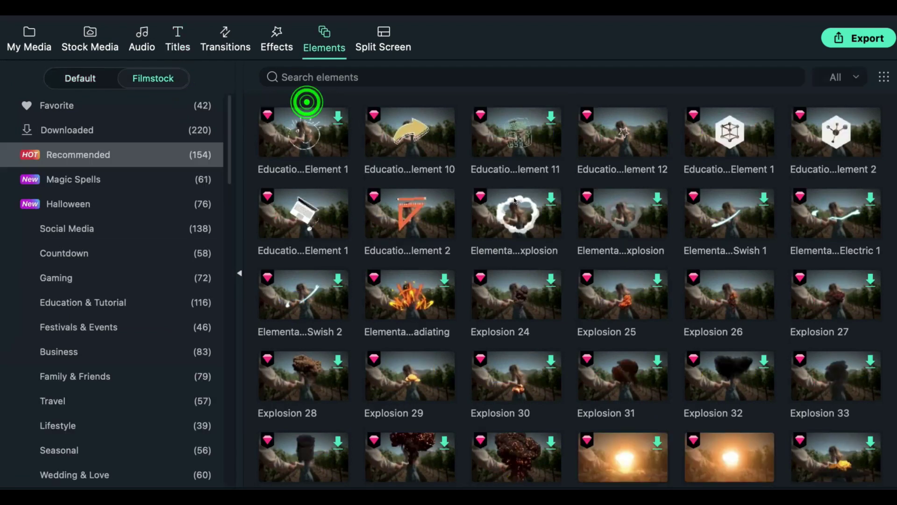
{"action": "left_click", "coordinate": [67, 228]}
{"action": "left_click", "coordinate": [403, 78]}
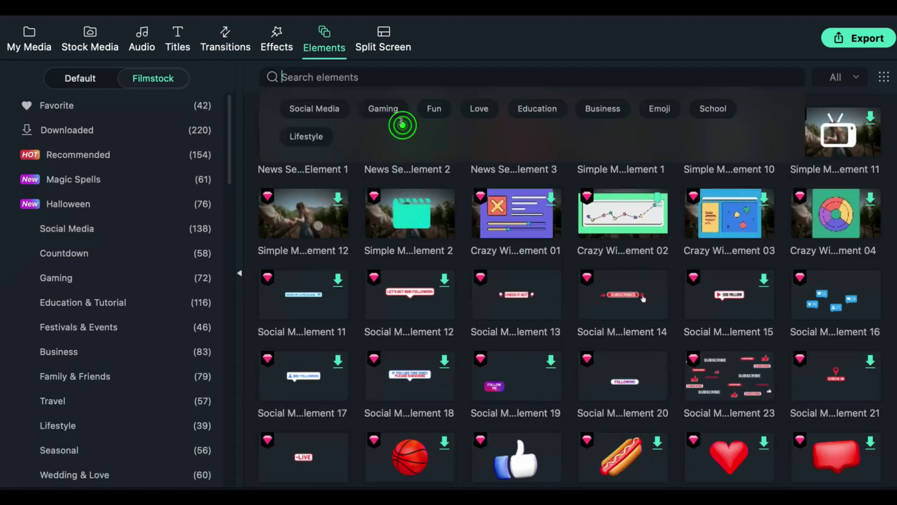
{"action": "type", "text": "Youtube"}
{"action": "key", "text": "Return"}
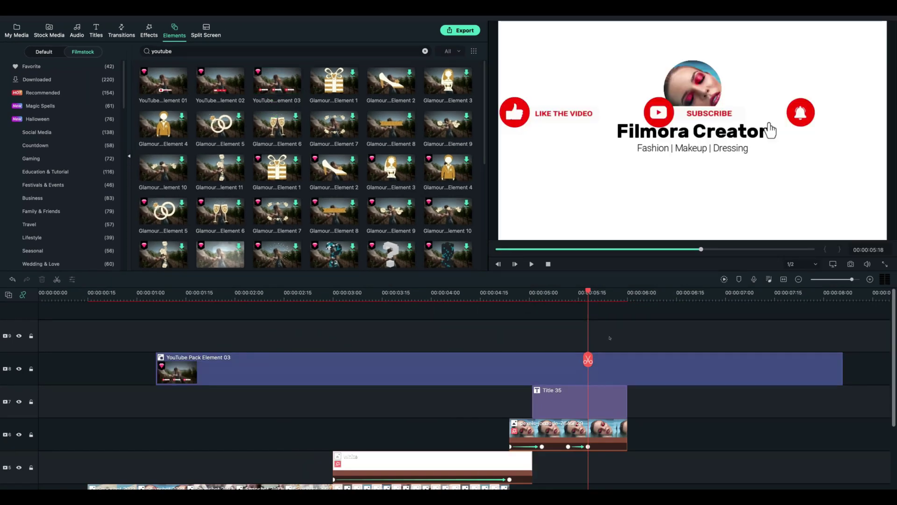
- Move the YouTube Pack Element 03 graphics below the title text and capture a snapshot with the photo, title and background tracks hidden
{"action": "double_click", "coordinate": [771, 131]}
{"action": "left_click_drag", "start_coordinate": [770, 131], "coordinate": [770, 193]}
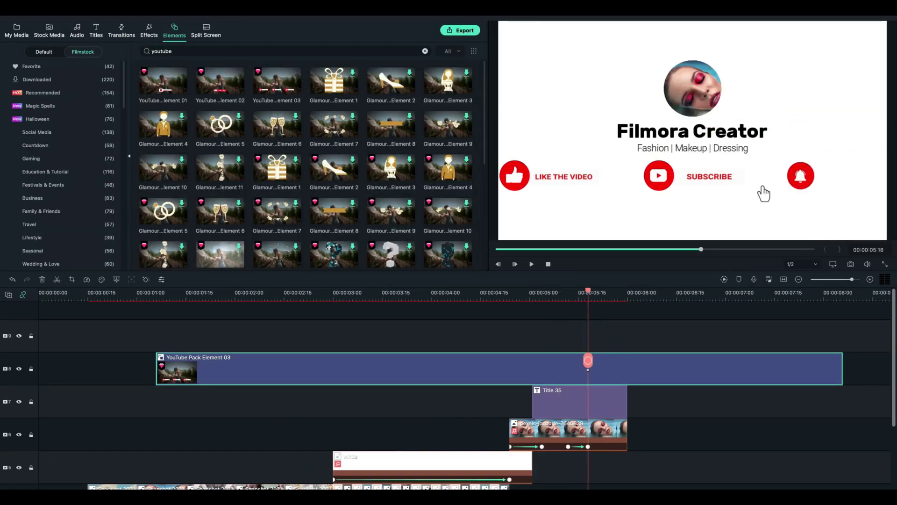
{"action": "key", "text": "ctrl+b"}
{"action": "key", "text": "Delete"}
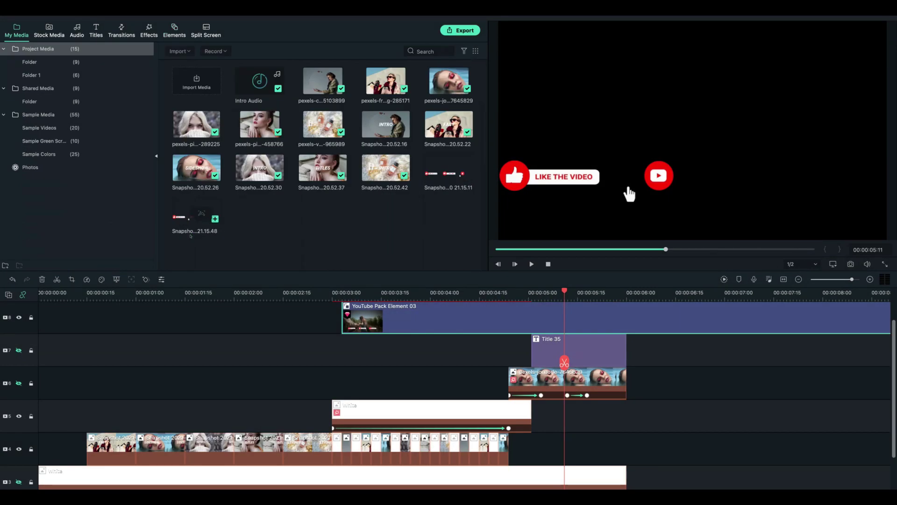
- Replace the YouTube Pack Element 03 clip with the snapshot 2021-10-20 21.15.48, placed above the Title 35 clip
{"action": "right_click", "coordinate": [540, 162]}
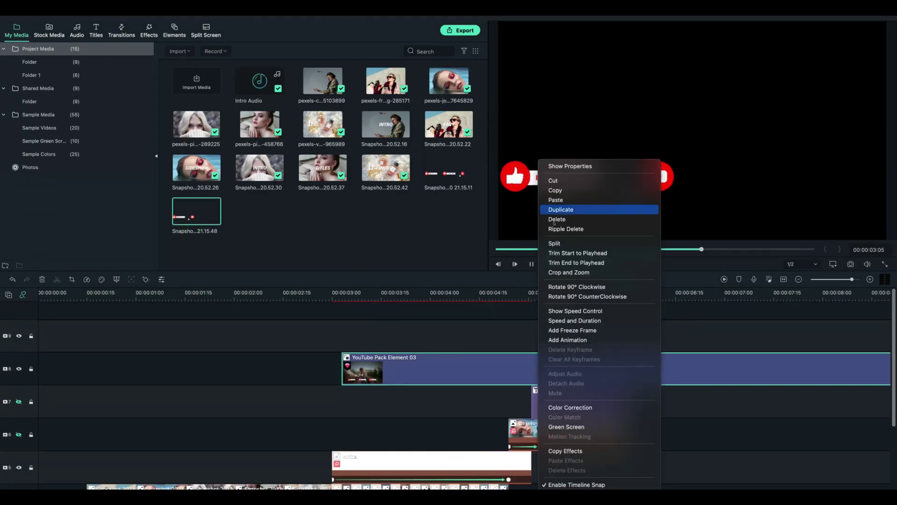
{"action": "left_click", "coordinate": [556, 219]}
{"action": "left_click_drag", "start_coordinate": [197, 211], "coordinate": [564, 376]}
- Crop the snapshot tightly around the round YouTube icon
{"action": "left_click", "coordinate": [71, 280]}
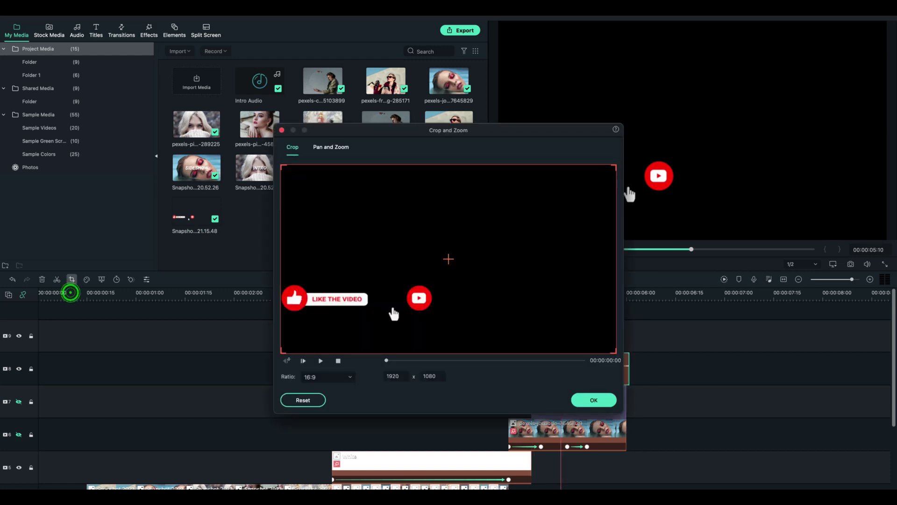
{"action": "left_click", "coordinate": [315, 378]}
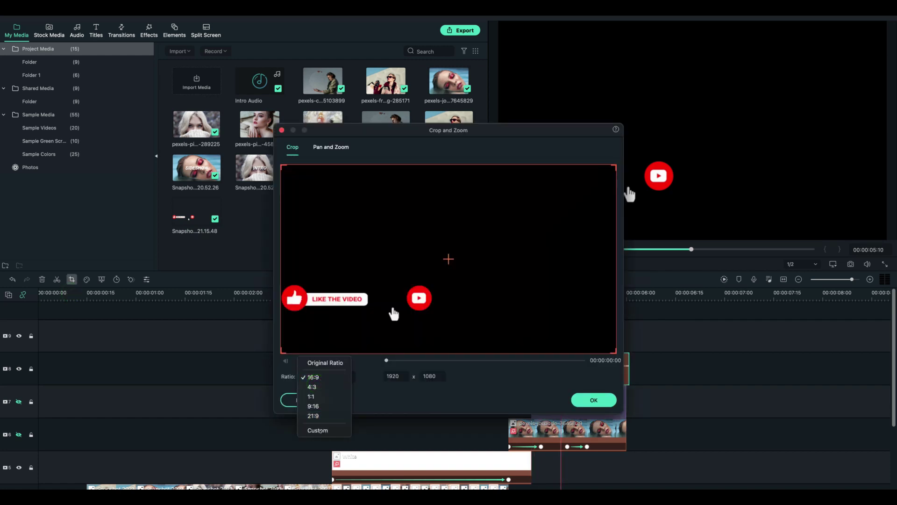
{"action": "left_click_drag", "start_coordinate": [615, 166], "coordinate": [438, 282]}
{"action": "left_click_drag", "start_coordinate": [282, 352], "coordinate": [403, 317]}
{"action": "left_click", "coordinate": [593, 400]}
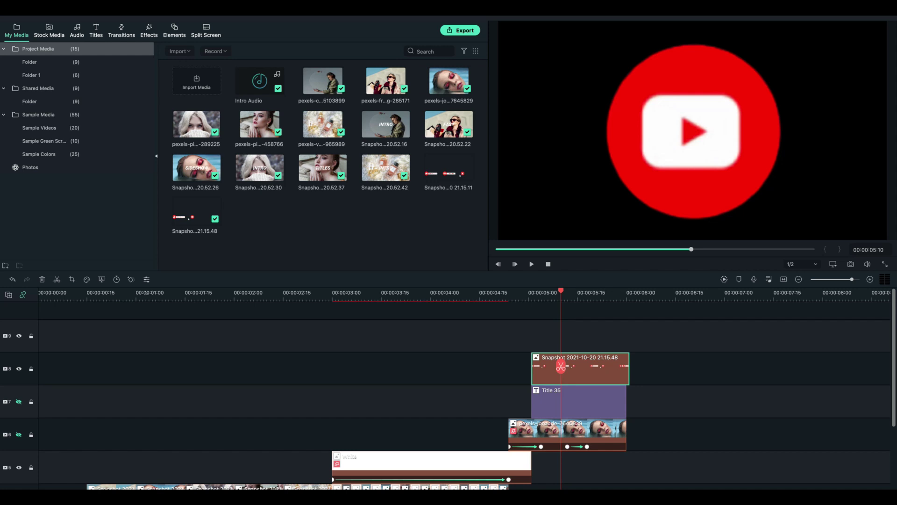
- Unhide the photo and title tracks, and shrink the YouTube icon and center it below the tagline
{"action": "left_click", "coordinate": [19, 436]}
{"action": "left_click", "coordinate": [19, 402]}
{"action": "scroll", "coordinate": [640, 369], "scroll_direction": "down", "scroll_amount": 1}
{"action": "double_click", "coordinate": [603, 349]}
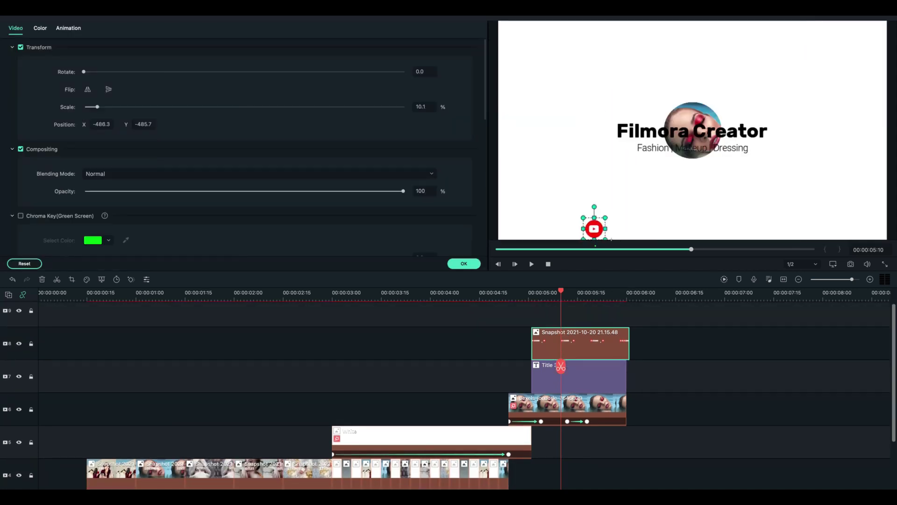
{"action": "left_click", "coordinate": [583, 293]}
{"action": "left_click_drag", "start_coordinate": [595, 228], "coordinate": [693, 186]}
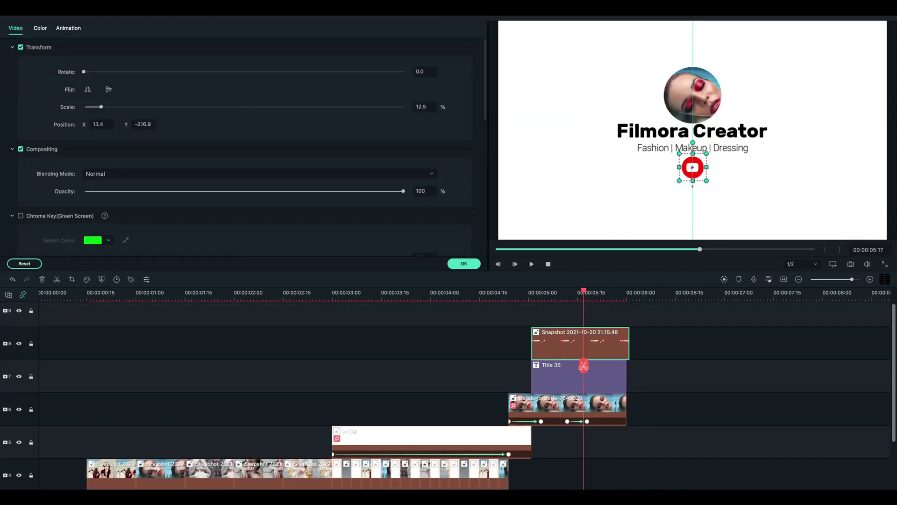
- Add a drop shadow to the YouTube icon with distance 1 and blur 1
{"action": "scroll", "coordinate": [156, 219], "scroll_direction": "down", "scroll_amount": 10}
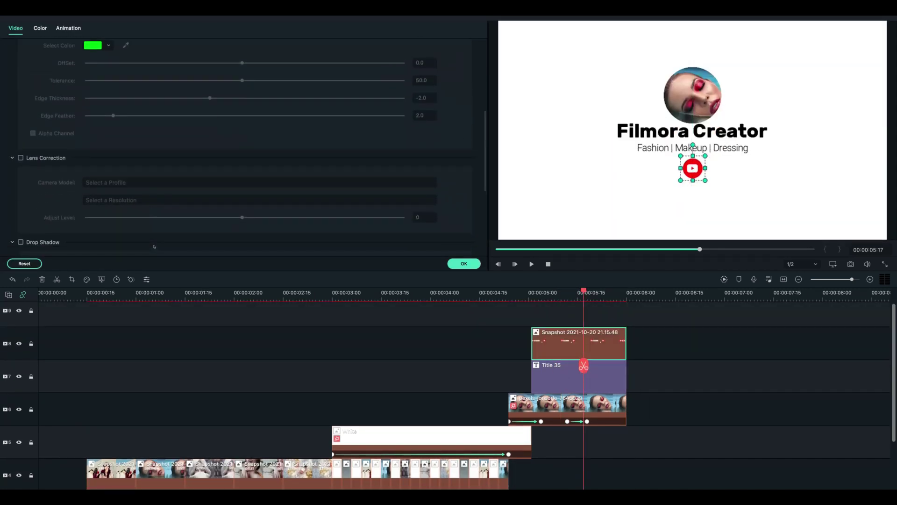
{"action": "left_click", "coordinate": [21, 127]}
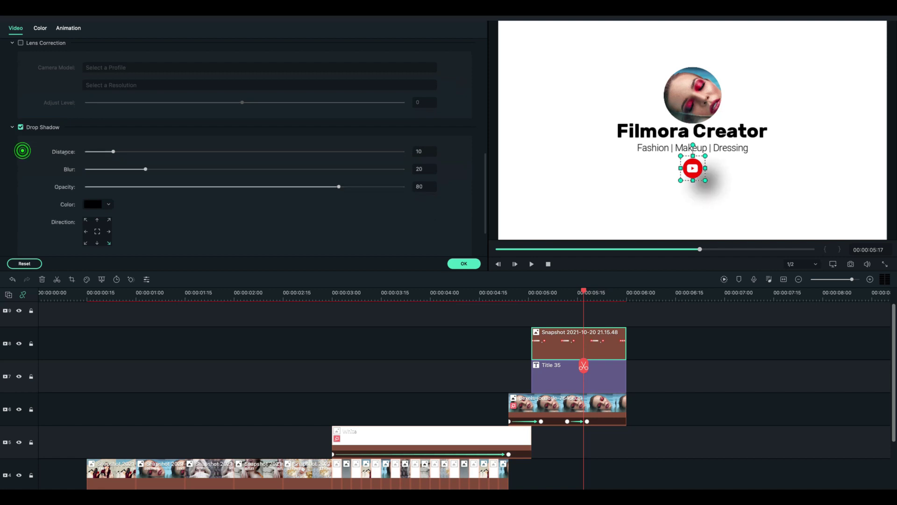
{"action": "scroll", "coordinate": [116, 149], "scroll_direction": "down", "scroll_amount": 3}
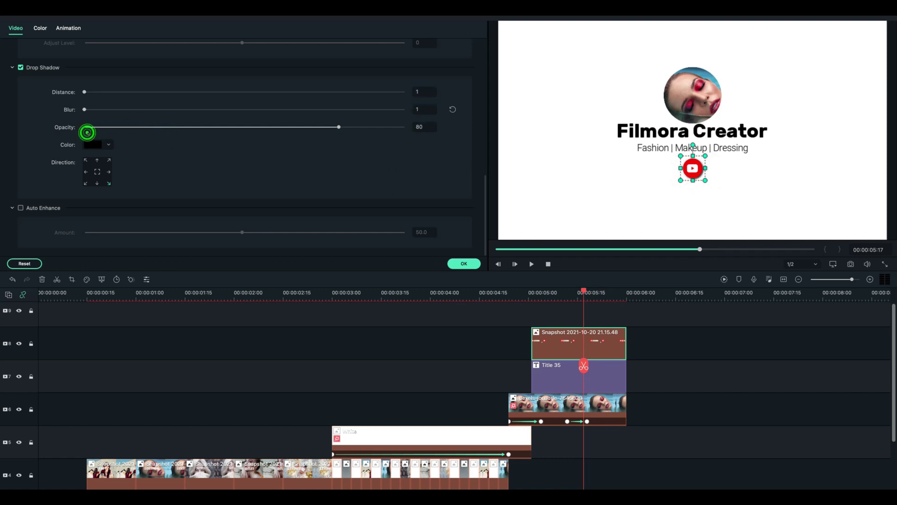
{"action": "left_click", "coordinate": [464, 264]}
- Shift both text lines of the Title 35 clip slightly down, away from the circular photo
{"action": "left_click", "coordinate": [590, 383]}
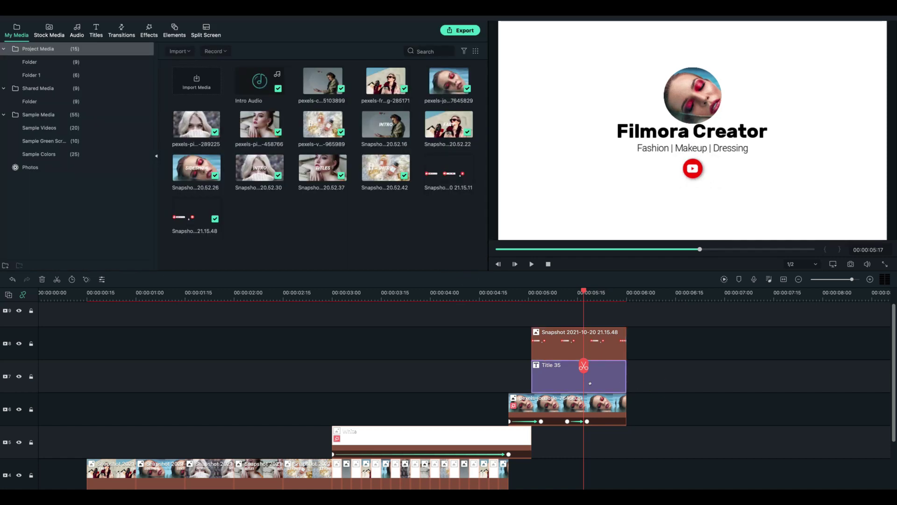
{"action": "double_click", "coordinate": [591, 383]}
{"action": "left_click_drag", "start_coordinate": [692, 131], "coordinate": [692, 133]}
{"action": "left_click", "coordinate": [463, 263]}
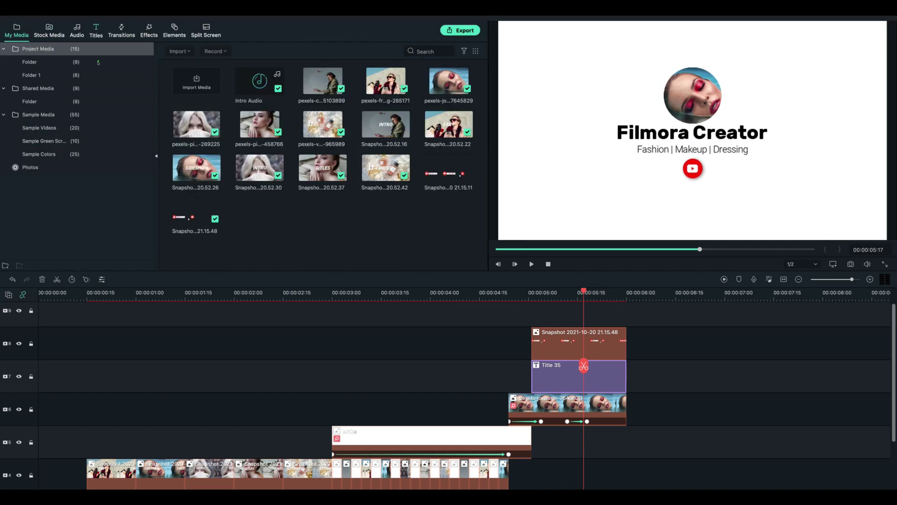
- Add the Default Title on the track above the YouTube icon, starting at 00:00:05:11, and open it for editing
{"action": "left_click", "coordinate": [96, 30]}
{"action": "mouse_move", "coordinate": [162, 81]}
{"action": "left_mouse_down"}
{"action": "mouse_move", "coordinate": [638, 328]}
{"action": "mouse_move", "coordinate": [543, 329]}
{"action": "left_mouse_up"}
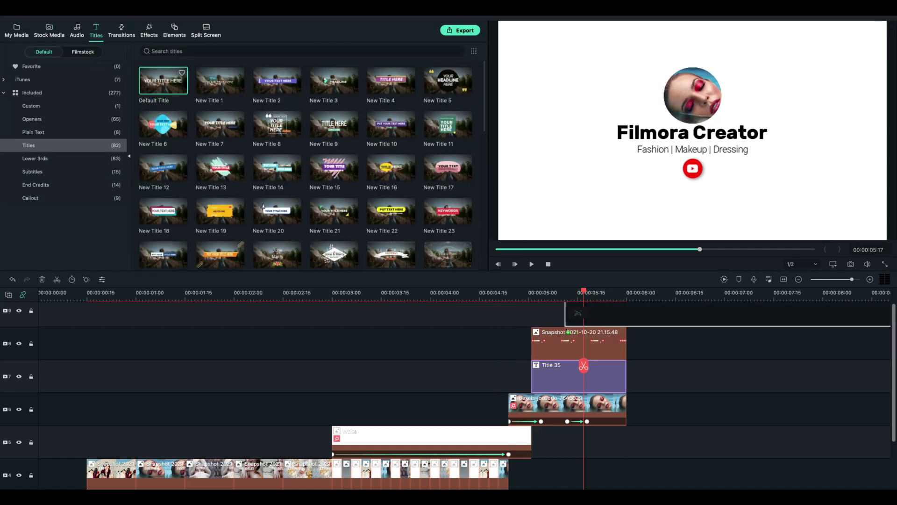
{"action": "left_click_drag", "start_coordinate": [624, 340], "coordinate": [623, 341]}
{"action": "double_click", "coordinate": [579, 315]}
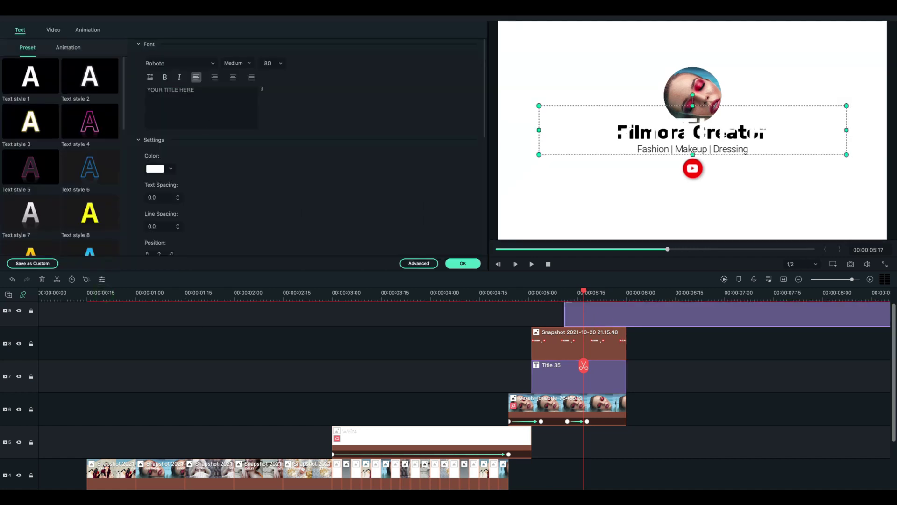
- Make the new title read "YOUTUBE FASHION CHANNEL" in black Roboto Light, size 12, and place it below the YouTube icon
{"action": "left_click", "coordinate": [155, 169]}
{"action": "left_click", "coordinate": [177, 234]}
{"action": "left_click", "coordinate": [272, 131]}
{"action": "left_click_drag", "start_coordinate": [693, 131], "coordinate": [703, 204]}
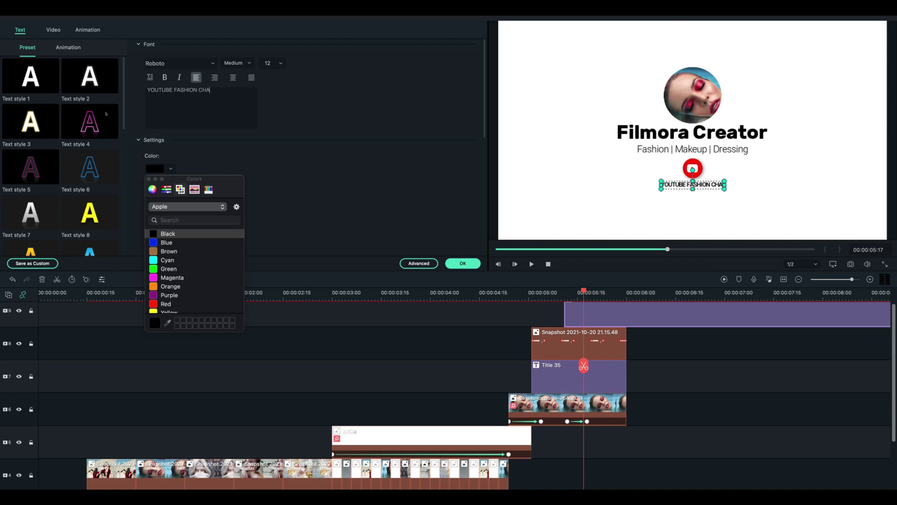
{"action": "left_click", "coordinate": [148, 179]}
{"action": "left_click", "coordinate": [237, 62]}
{"action": "left_click", "coordinate": [233, 41]}
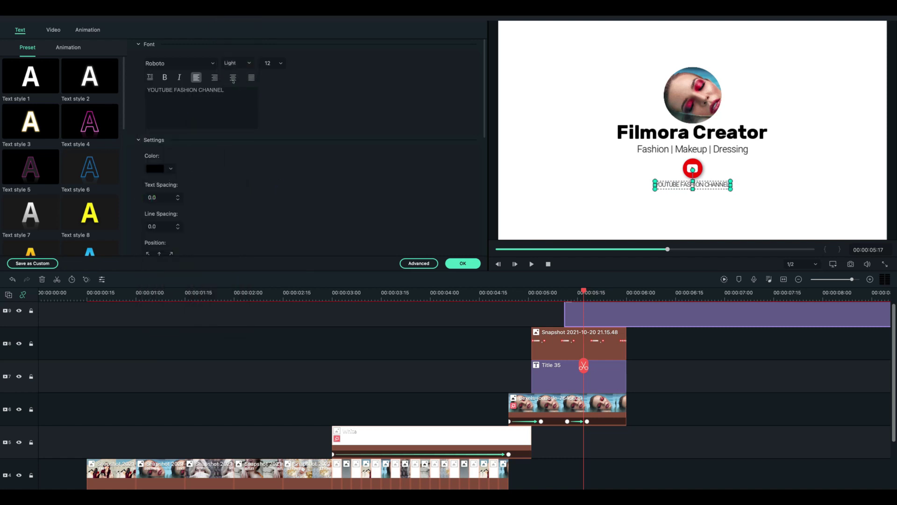
- Color only the word "YOUTUBE" red in the channel title and confirm the title edits
{"action": "double_click", "coordinate": [160, 90]}
{"action": "left_click", "coordinate": [155, 168]}
{"action": "left_click", "coordinate": [166, 303]}
{"action": "left_click", "coordinate": [149, 179]}
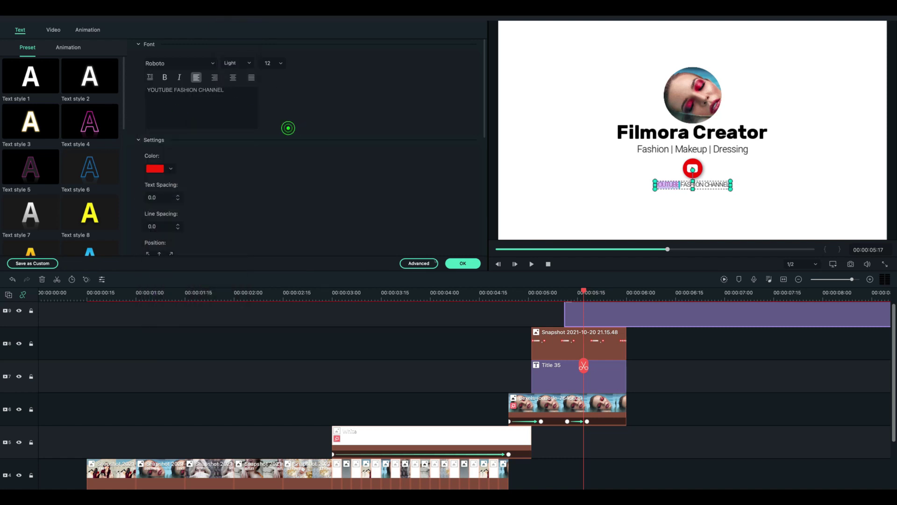
{"action": "left_click", "coordinate": [456, 263]}
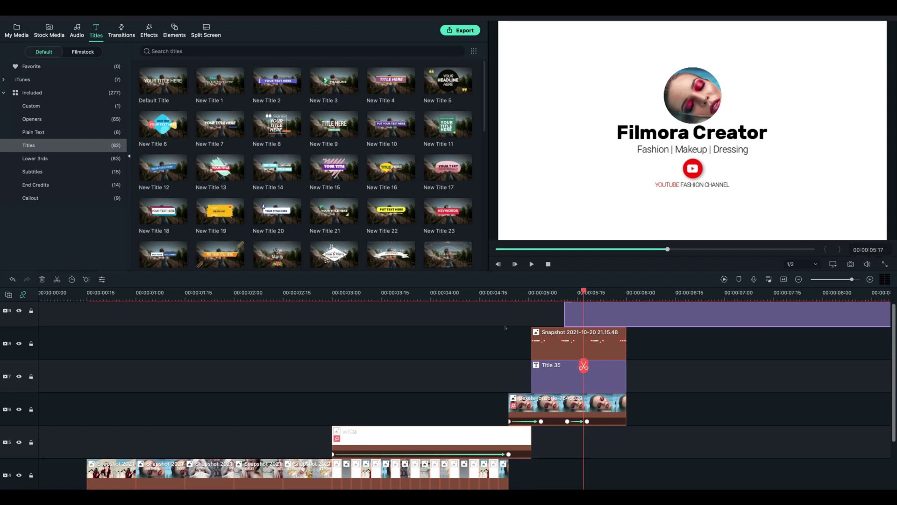
- Apply the Fade in preset animation to the "YOUTUBE FASHION CHANNEL" title
{"action": "left_click", "coordinate": [101, 280]}
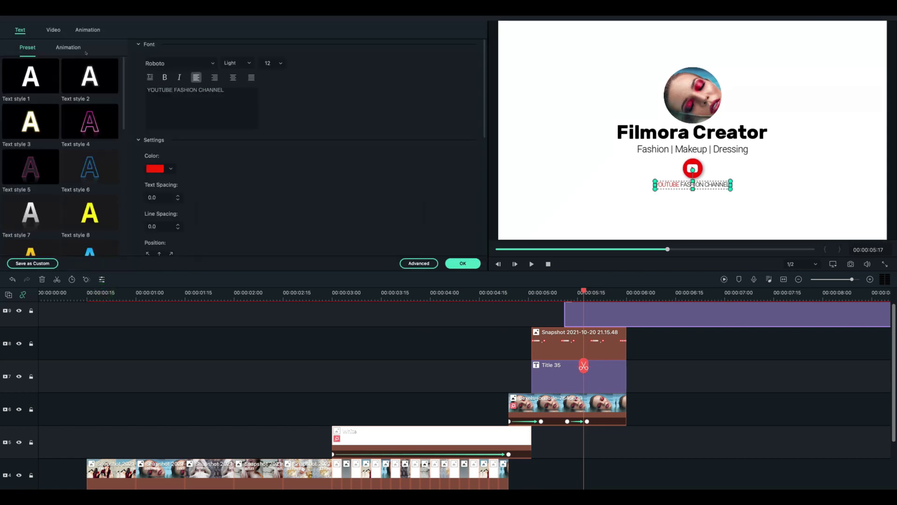
{"action": "left_click", "coordinate": [87, 30]}
{"action": "left_click", "coordinate": [17, 46]}
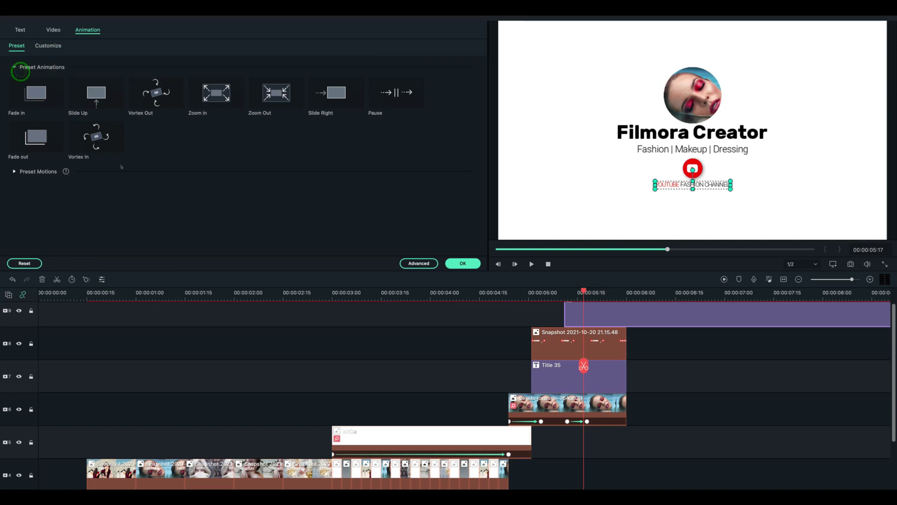
{"action": "left_click", "coordinate": [28, 106]}
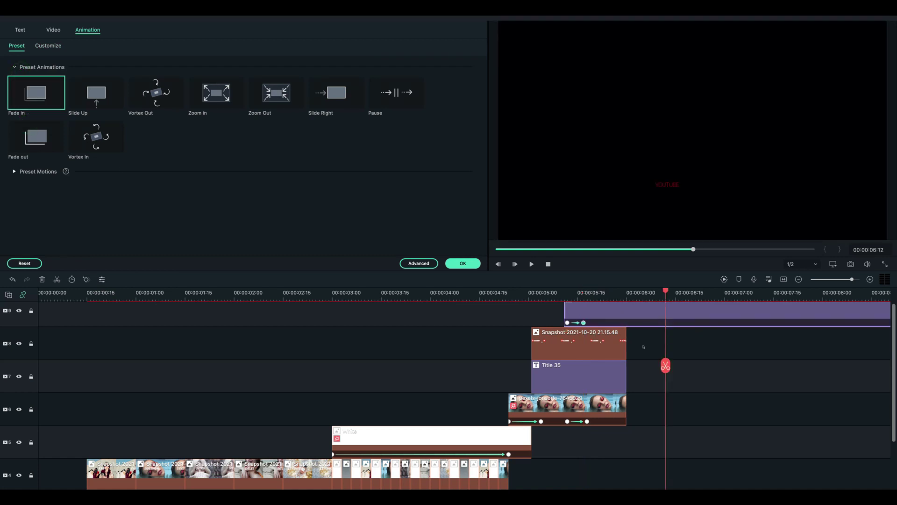
- Cut off the channel title clip after 00:00:06:00
{"action": "left_click", "coordinate": [650, 369]}
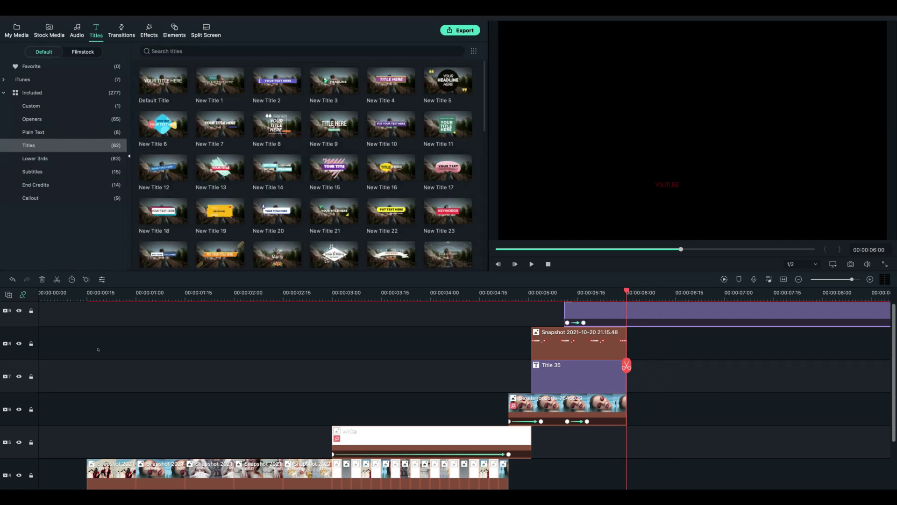
{"action": "left_click_drag", "start_coordinate": [674, 384], "coordinate": [674, 384]}
{"action": "key", "text": "Delete"}
- Trim the YouTube icon clip to start at 00:00:05:11 and the Title 35 clip to start after the photo's fade-in
{"action": "left_click", "coordinate": [523, 293]}
{"action": "left_click_drag", "start_coordinate": [532, 343], "coordinate": [564, 344]}
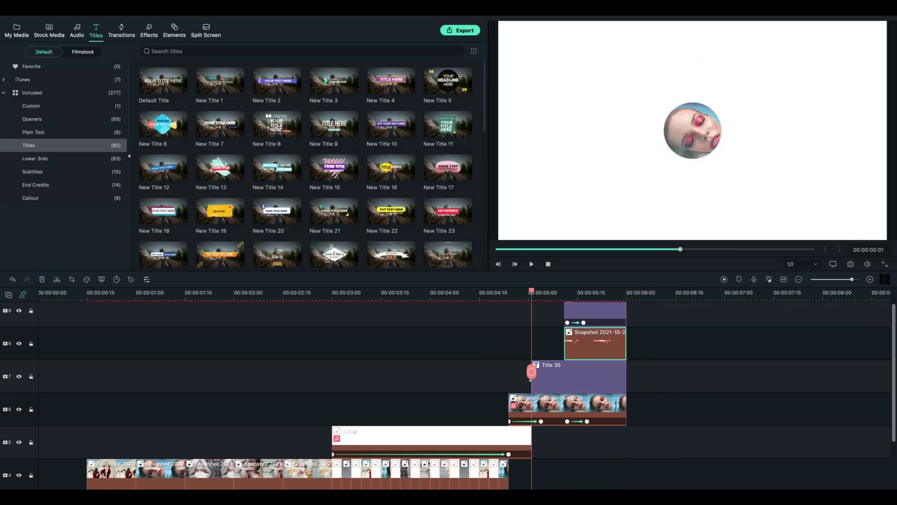
{"action": "left_click", "coordinate": [542, 421]}
{"action": "mouse_move", "coordinate": [580, 377]}
{"action": "left_mouse_down"}
{"action": "mouse_move", "coordinate": [612, 376]}
{"action": "mouse_move", "coordinate": [568, 376]}
{"action": "left_mouse_up"}
{"action": "left_click_drag", "start_coordinate": [642, 377], "coordinate": [627, 376]}
- Extend the white background clip beyond 00:00:06:21
{"action": "scroll", "coordinate": [605, 399], "scroll_direction": "down", "scroll_amount": 3}
{"action": "left_click_drag", "start_coordinate": [627, 424], "coordinate": [891, 424]}
{"action": "key", "text": "super+minus"}
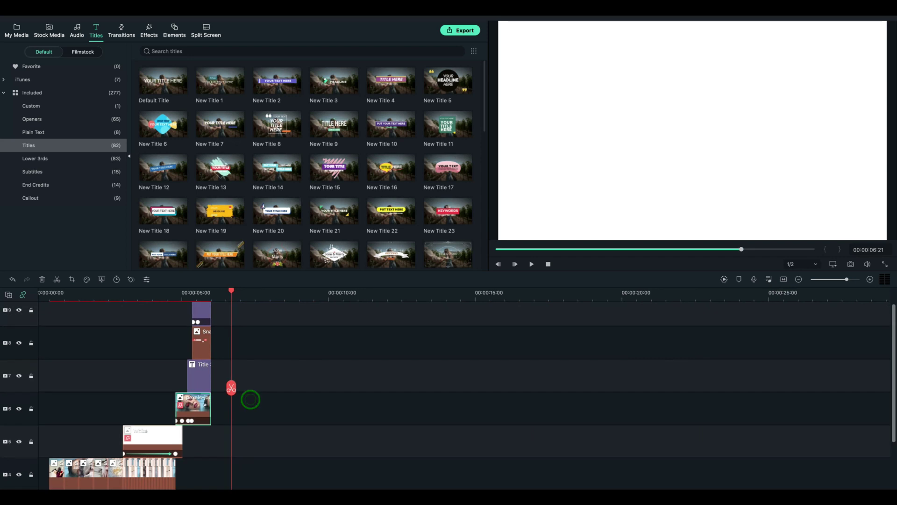
- Extend the ending's photo, Title 35, YouTube icon and channel title clips to about the end of the white background clip
{"action": "left_click_drag", "start_coordinate": [210, 409], "coordinate": [290, 409]}
{"action": "left_click_drag", "start_coordinate": [210, 377], "coordinate": [291, 376]}
{"action": "left_click_drag", "start_coordinate": [210, 368], "coordinate": [291, 369]}
{"action": "left_click_drag", "start_coordinate": [210, 335], "coordinate": [290, 335]}
- Play back the extended ending and inspect the text settings of the "YOUTUBE FASHION CHANNEL" title
{"action": "key", "text": "space"}
{"action": "key", "text": "super+equal"}
{"action": "left_click", "coordinate": [512, 293]}
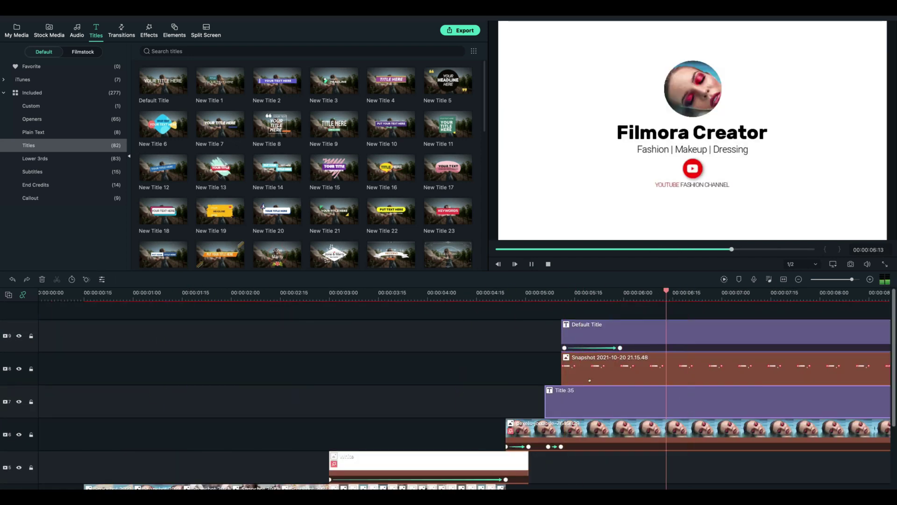
{"action": "double_click", "coordinate": [708, 203]}
{"action": "scroll", "coordinate": [308, 150], "scroll_direction": "down", "scroll_amount": 2}
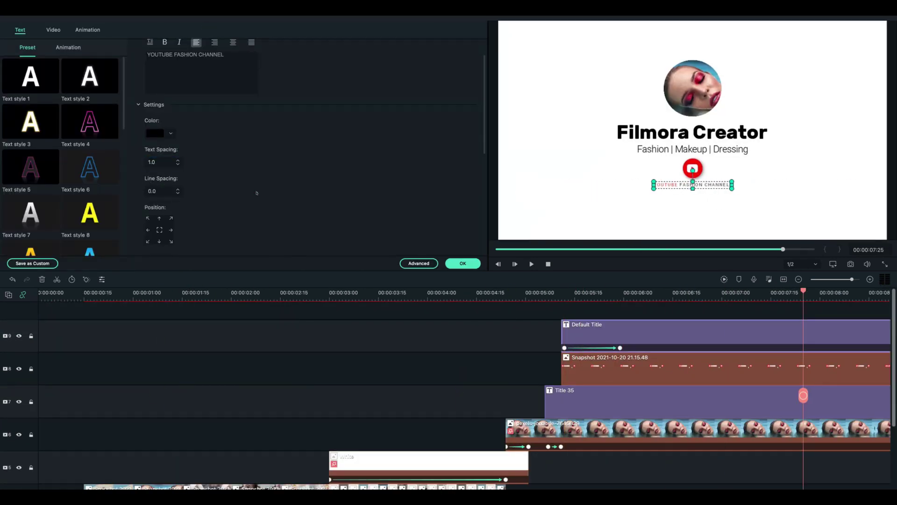
{"action": "scroll", "coordinate": [256, 193], "scroll_direction": "up", "scroll_amount": 2}
{"action": "left_click", "coordinate": [269, 59]}
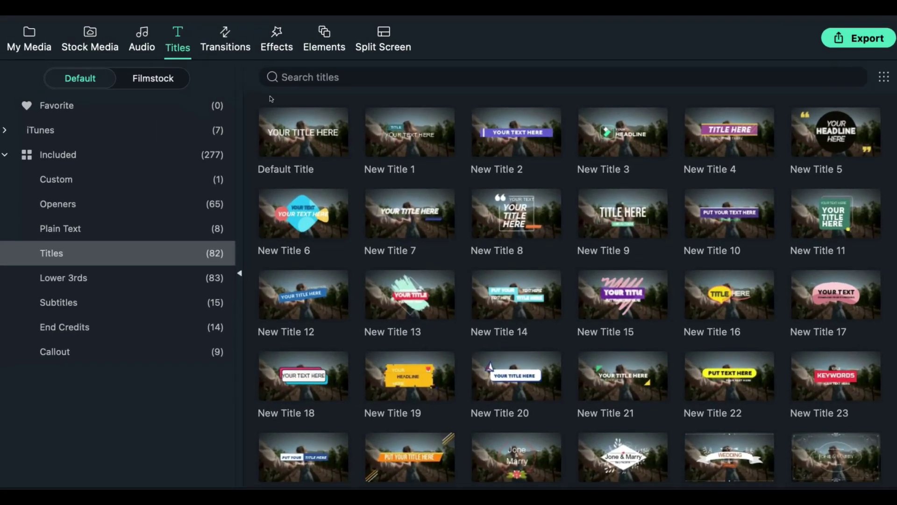
- Search the LUT effects for "custom" and pick Custom LUT
{"action": "left_click", "coordinate": [149, 30]}
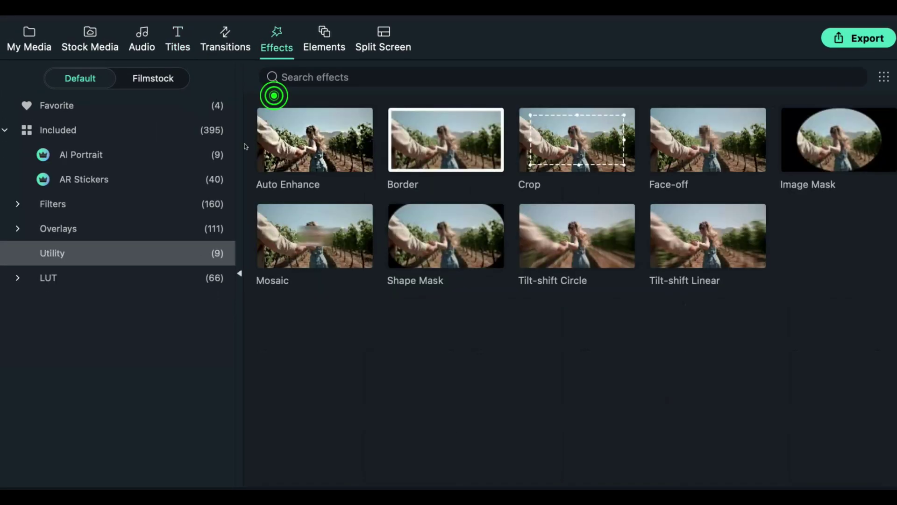
{"action": "left_click", "coordinate": [49, 277]}
{"action": "type", "text": "custom"}
{"action": "key", "text": "Return"}
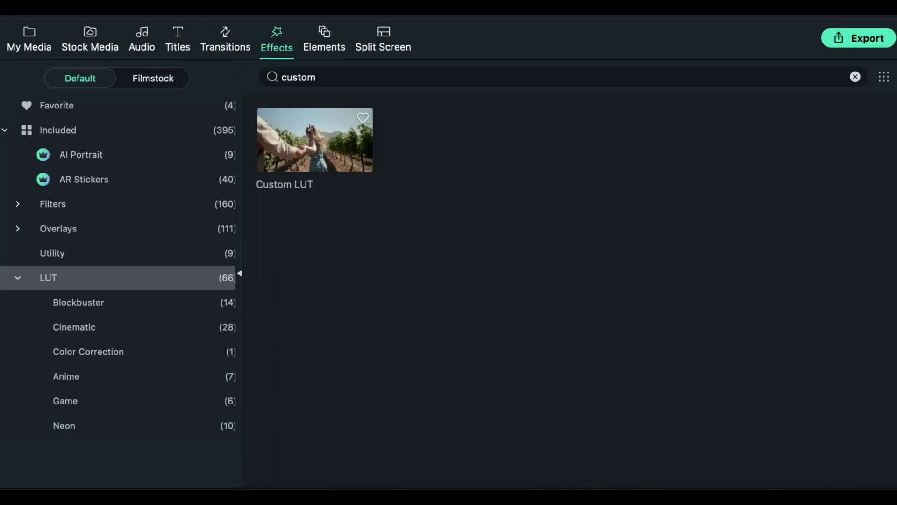
{"action": "left_click", "coordinate": [298, 191]}
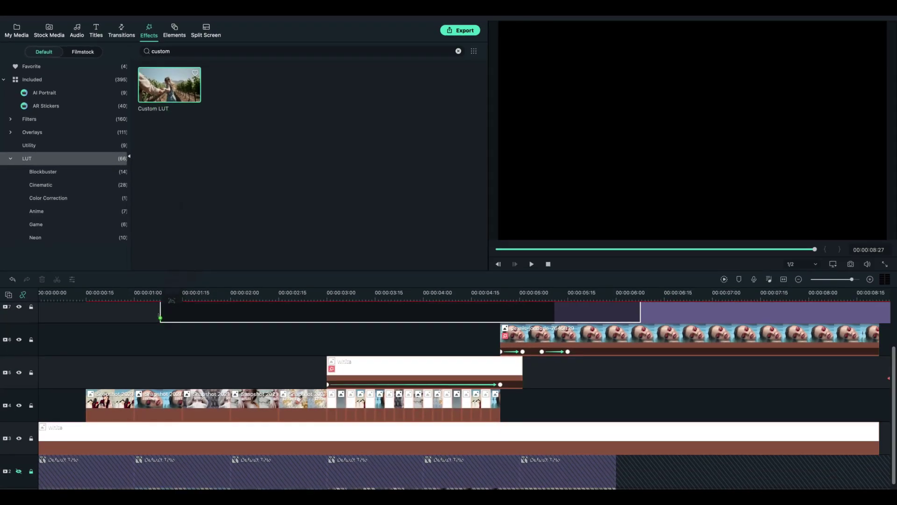
- Place the Custom LUT on a new track above all clips, extend its start to 00:00:00:00 and split it at 00:00:03:00
{"action": "left_click_drag", "start_coordinate": [172, 301], "coordinate": [174, 130]}
{"action": "scroll", "coordinate": [273, 356], "scroll_direction": "up", "scroll_amount": 3}
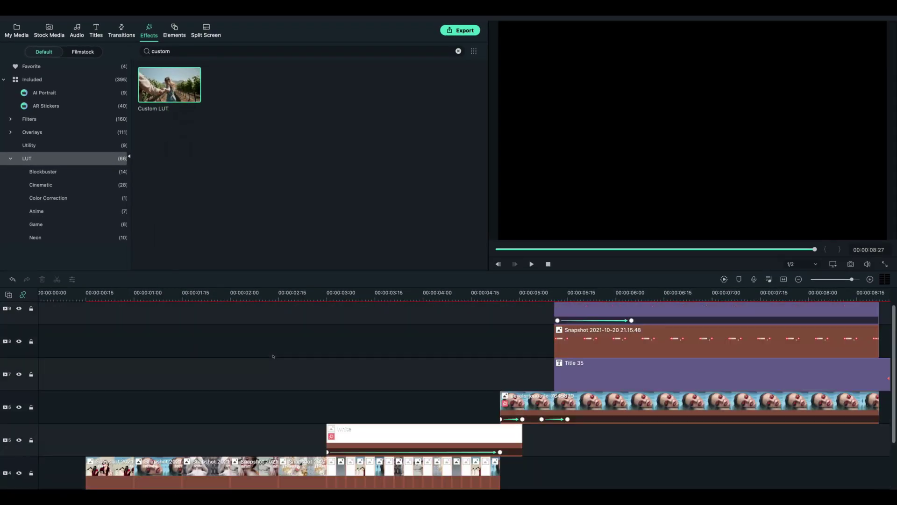
{"action": "left_click_drag", "start_coordinate": [274, 357], "coordinate": [140, 311]}
{"action": "left_click_drag", "start_coordinate": [142, 311], "coordinate": [38, 311]}
{"action": "left_click_drag", "start_coordinate": [317, 310], "coordinate": [327, 310]}
- Add Filmstock's Light Leaks transition 11 at the Custom LUT cut at 00:00:03:00 and preview the passage
{"action": "left_click", "coordinate": [82, 51]}
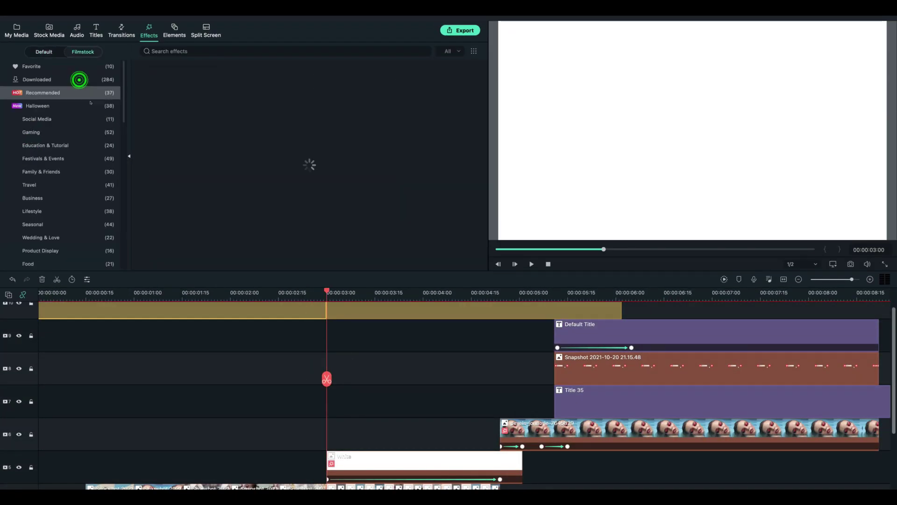
{"action": "left_click", "coordinate": [122, 32]}
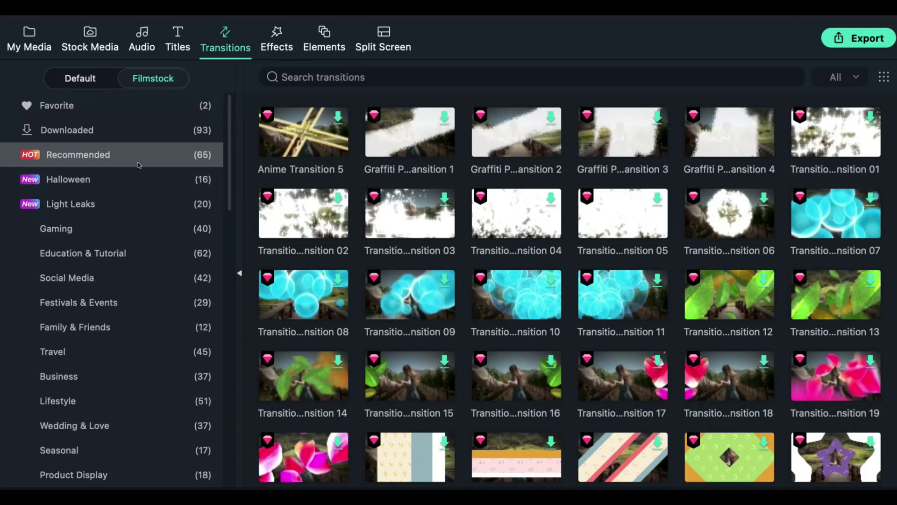
{"action": "left_click", "coordinate": [67, 249]}
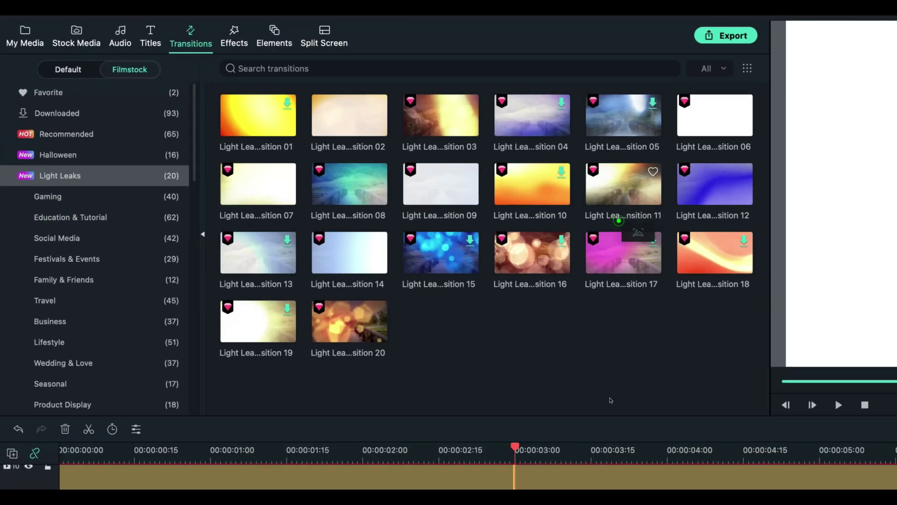
{"action": "left_click", "coordinate": [732, 258]}
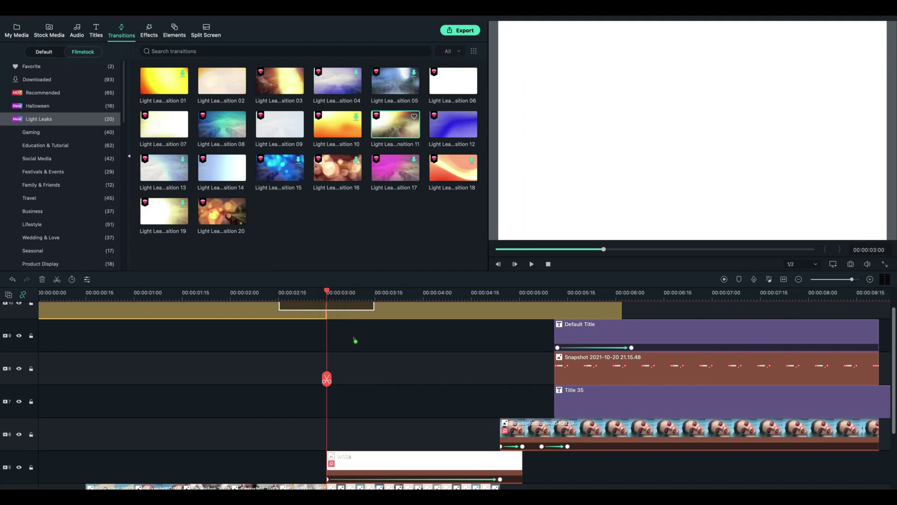
{"action": "left_click_drag", "start_coordinate": [354, 340], "coordinate": [356, 341]}
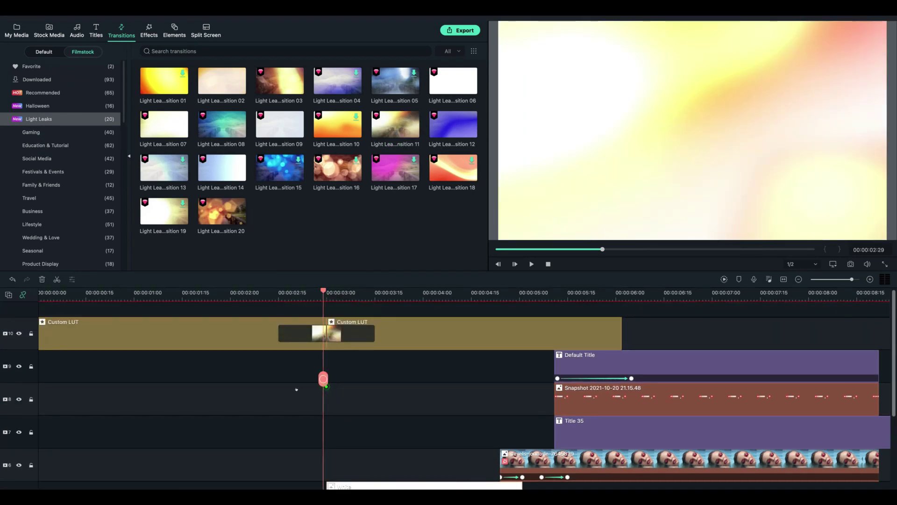
{"action": "left_click_drag", "start_coordinate": [296, 390], "coordinate": [275, 390]}
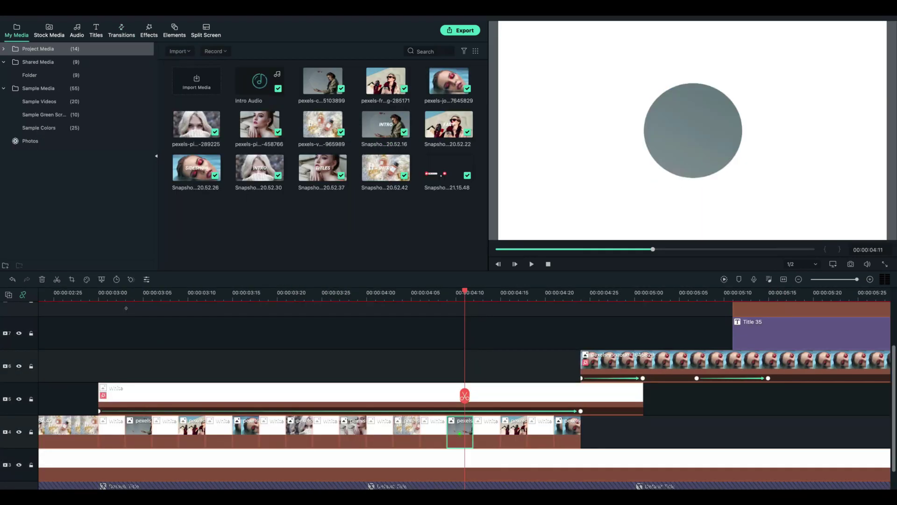
- Reduce the scale of the flashing photo clips on track 4 around 00:00:04:11 and 00:00:04:16, and review the intro's photo sequence
{"action": "double_click", "coordinate": [460, 432]}
{"action": "left_click_drag", "start_coordinate": [242, 106], "coordinate": [170, 106]}
{"action": "left_click", "coordinate": [509, 293]}
{"action": "left_click", "coordinate": [515, 432]}
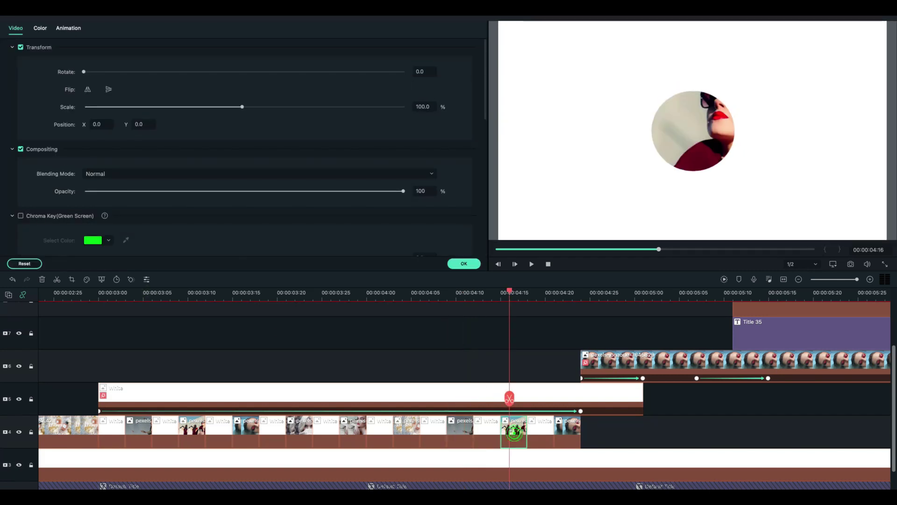
{"action": "left_click_drag", "start_coordinate": [242, 106], "coordinate": [189, 107]}
{"action": "left_click", "coordinate": [563, 292]}
{"action": "left_click", "coordinate": [572, 432]}
{"action": "left_click", "coordinate": [406, 432]}
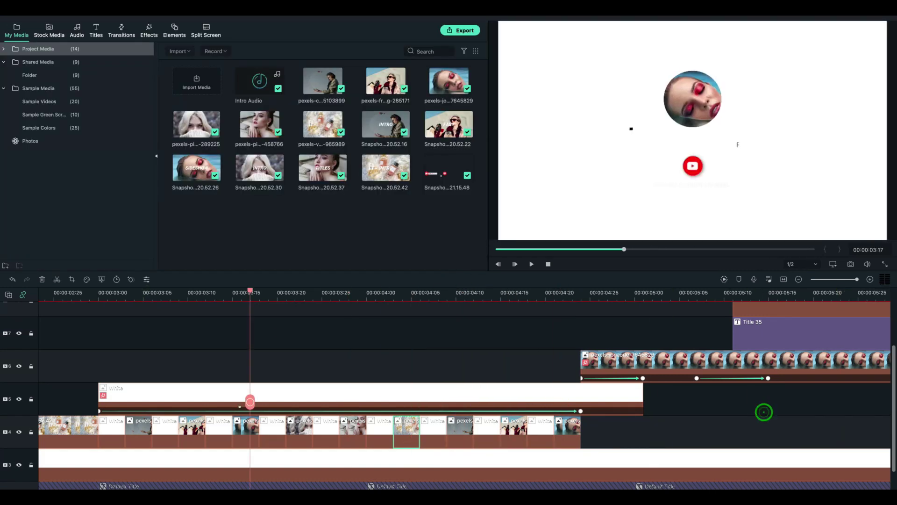
{"action": "left_click_drag", "start_coordinate": [250, 402], "coordinate": [143, 402]}
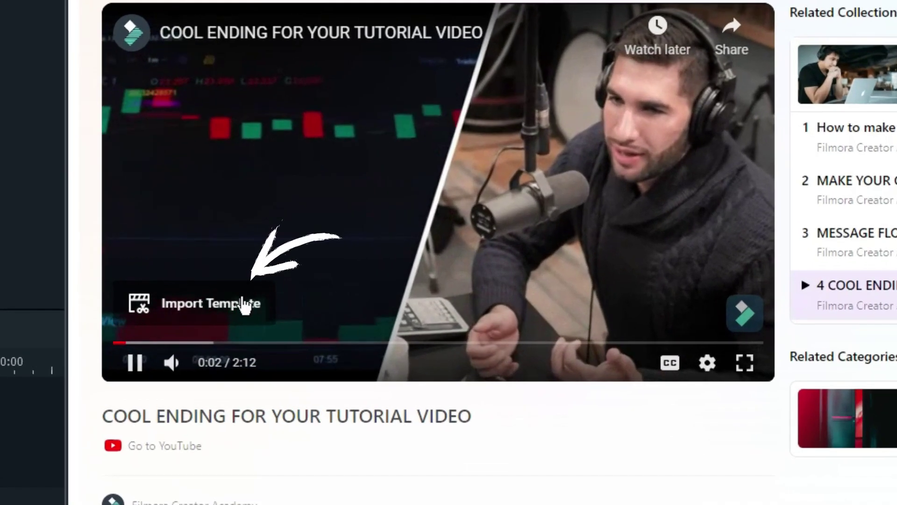
- Import the "COOL ENDING FOR YOUR TUTORIAL VIDEO" template and fit the photo of the woman with a ball into the first half of Split Screen 4
{"action": "left_click", "coordinate": [215, 294]}
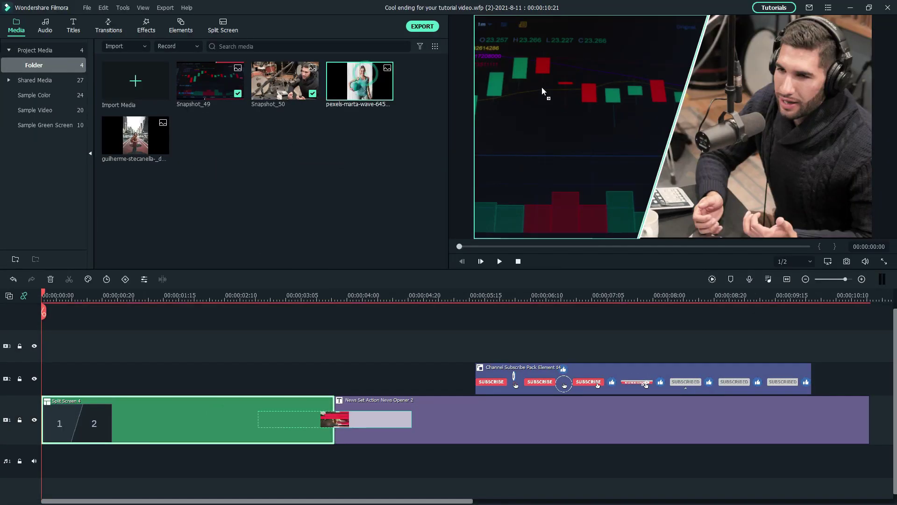
{"action": "left_click_drag", "start_coordinate": [539, 130], "coordinate": [546, 131]}
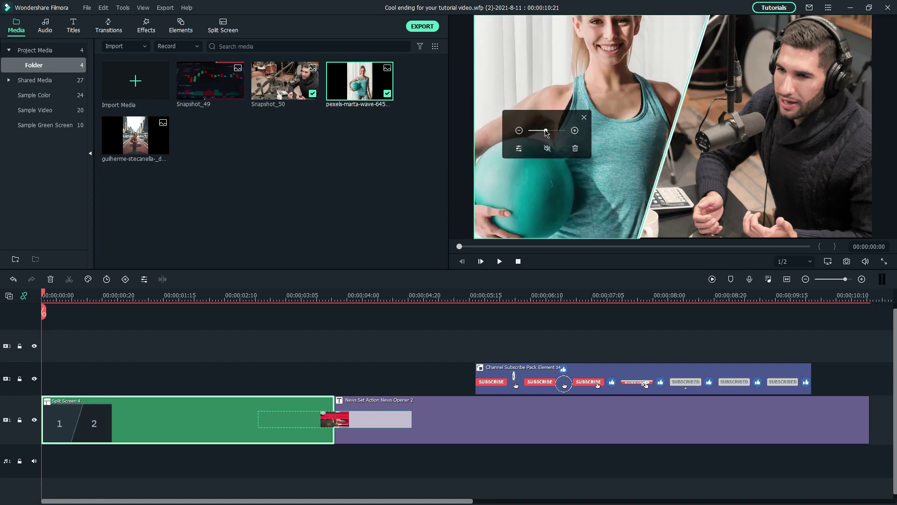